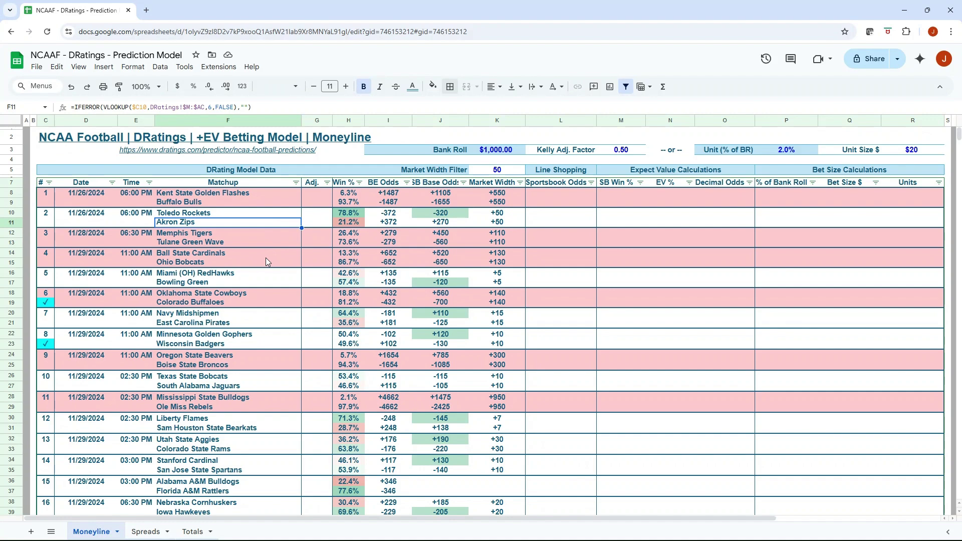
Examine the Moneyline sheet's market width filter and the win percentage and sportsbook base odds for the Kent State–Buffalo matchup.
{"action": "scroll", "coordinate": [263, 266], "scroll_direction": "down", "scroll_amount": 1}
{"action": "scroll", "coordinate": [259, 273], "scroll_direction": "up", "scroll_amount": 1}
{"action": "scroll", "coordinate": [273, 335], "scroll_direction": "down", "scroll_amount": 3}
{"action": "scroll", "coordinate": [273, 335], "scroll_direction": "up", "scroll_amount": 3}
{"action": "scroll", "coordinate": [270, 336], "scroll_direction": "down", "scroll_amount": 5}
{"action": "scroll", "coordinate": [269, 335], "scroll_direction": "up", "scroll_amount": 5}
{"action": "left_click", "coordinate": [501, 170]}
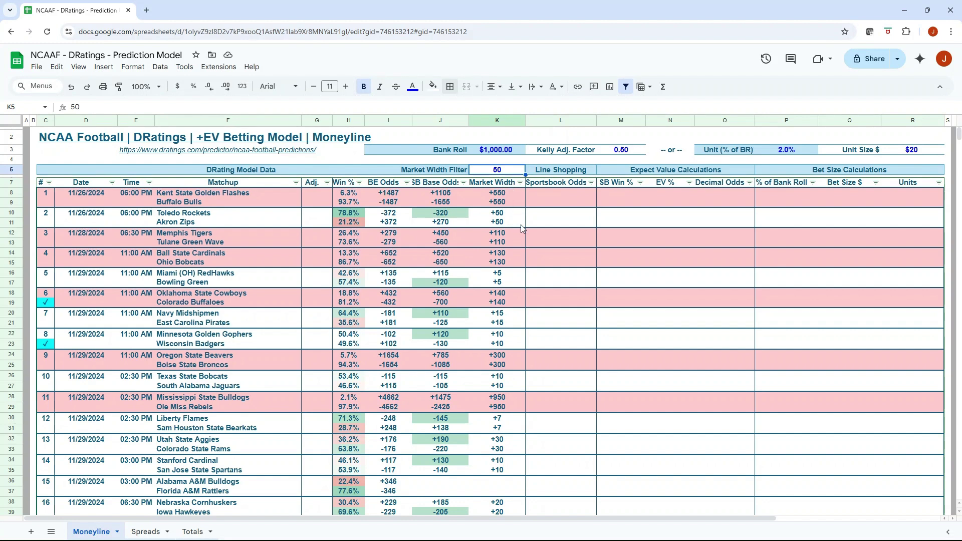
{"action": "left_click", "coordinate": [357, 194]}
{"action": "left_click", "coordinate": [353, 203]}
{"action": "left_click", "coordinate": [270, 192]}
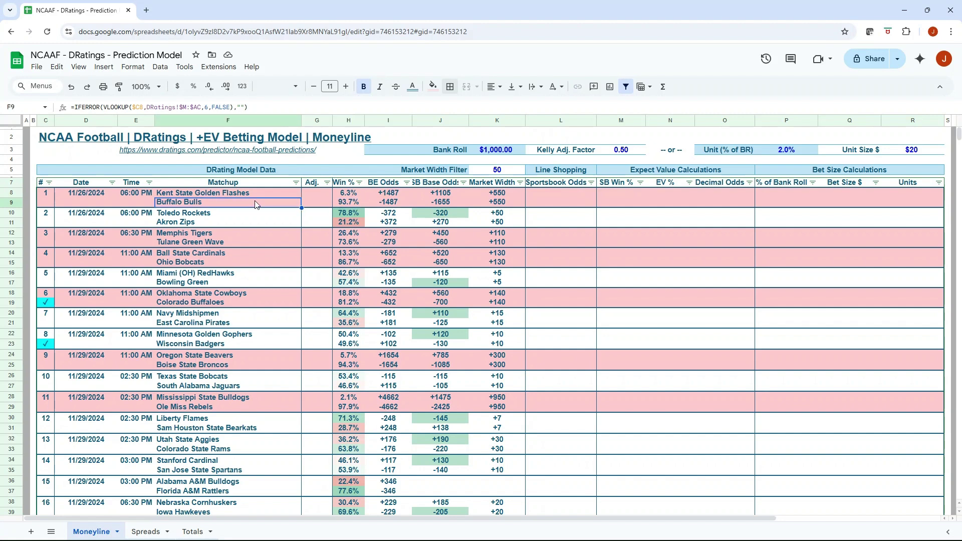
{"action": "left_click", "coordinate": [341, 202]}
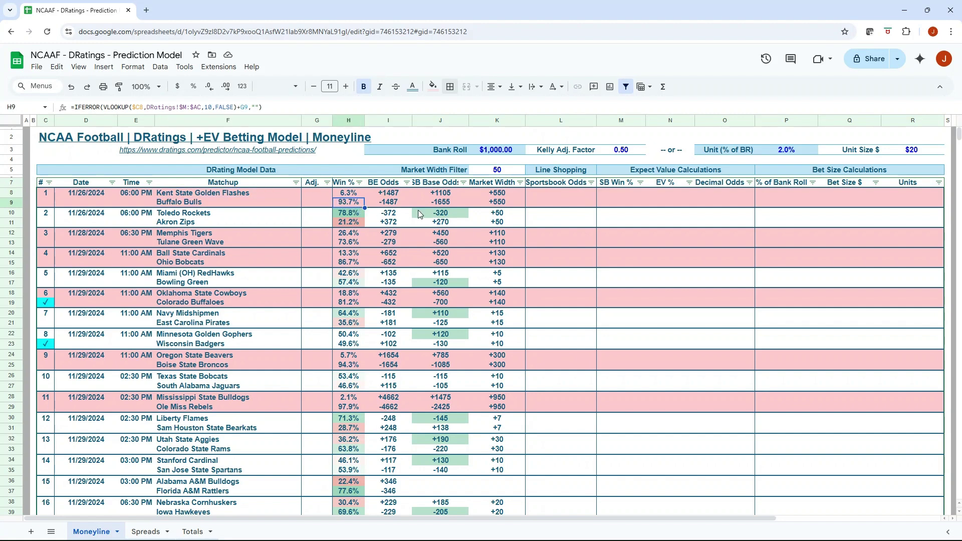
{"action": "left_click", "coordinate": [442, 202]}
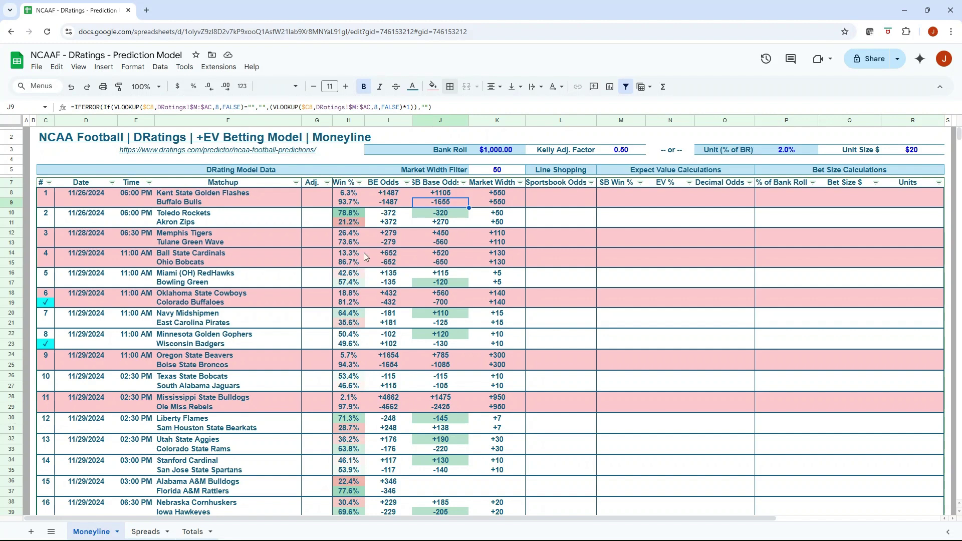
Compare the win percentages, break-even odds and sportsbook base odds of the other pink-highlighted games with wide markets.
{"action": "left_click", "coordinate": [452, 234]}
{"action": "left_click", "coordinate": [453, 256]}
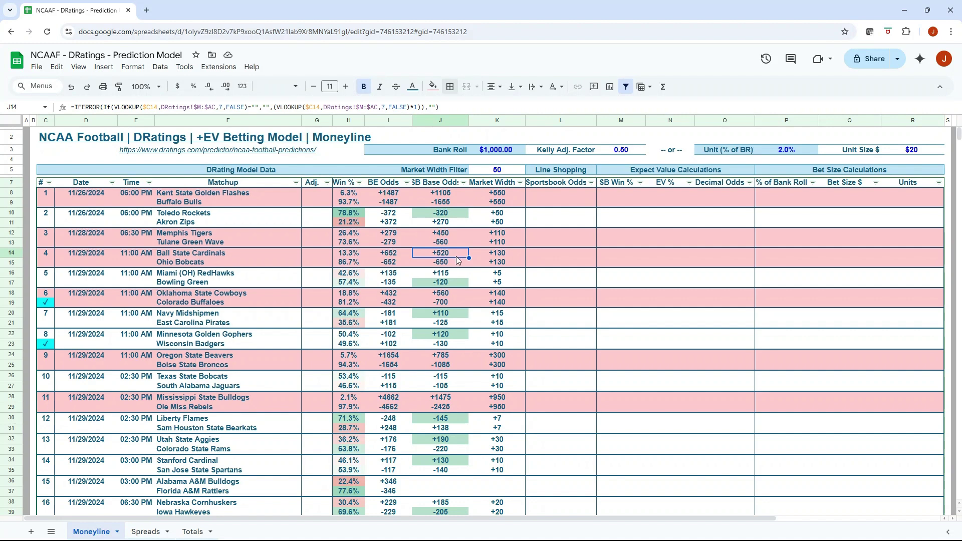
{"action": "left_click", "coordinate": [438, 296]}
{"action": "left_click", "coordinate": [403, 294]}
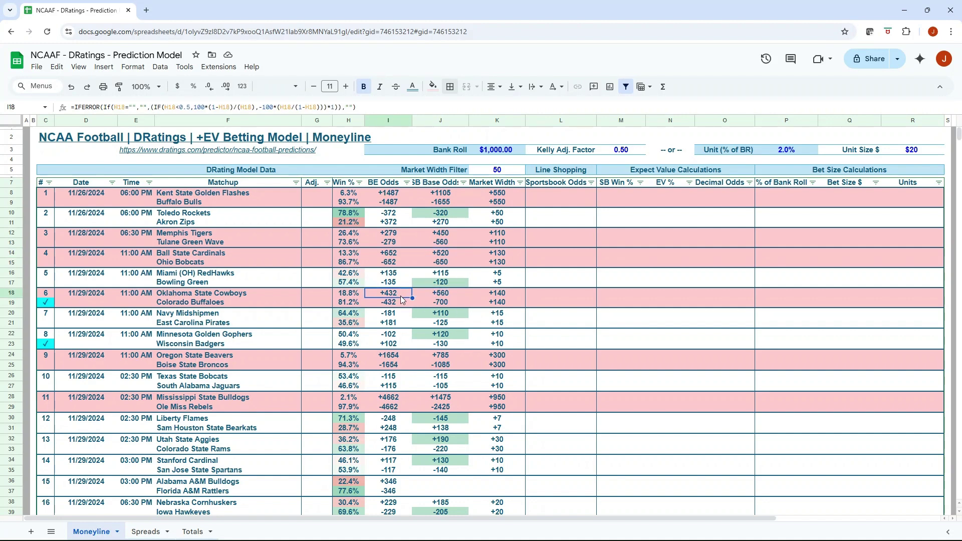
{"action": "left_click", "coordinate": [444, 296]}
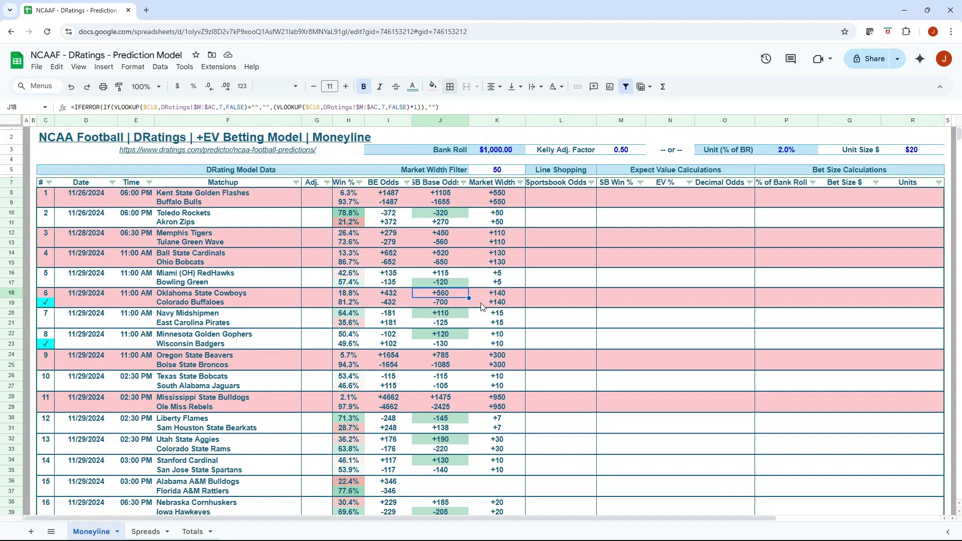
{"action": "left_click", "coordinate": [354, 294]}
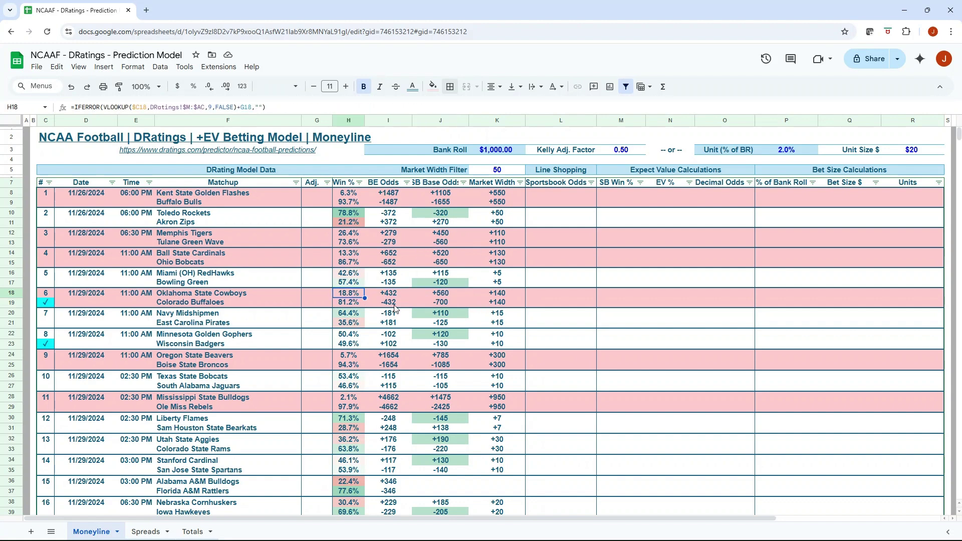
{"action": "left_click", "coordinate": [390, 299]}
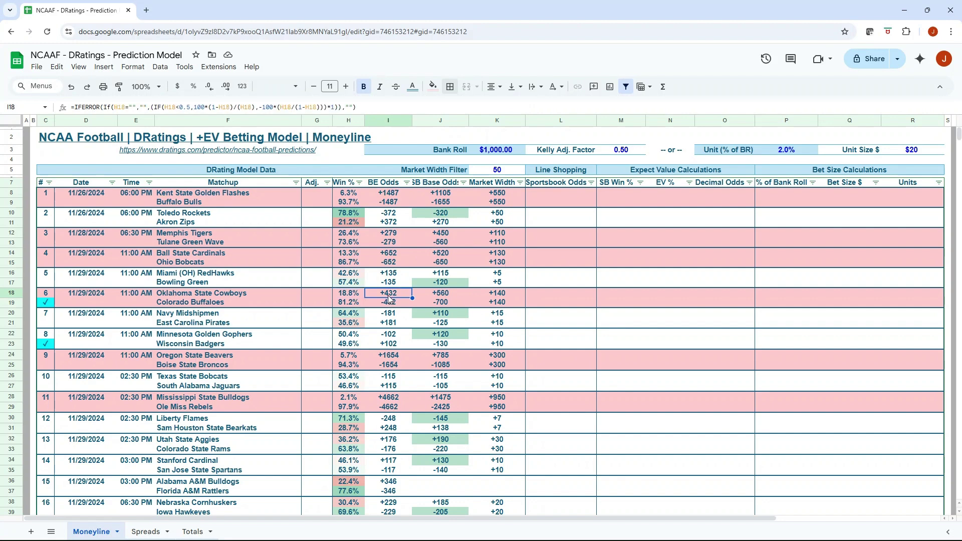
{"action": "left_click", "coordinate": [353, 357]}
{"action": "left_click", "coordinate": [359, 396]}
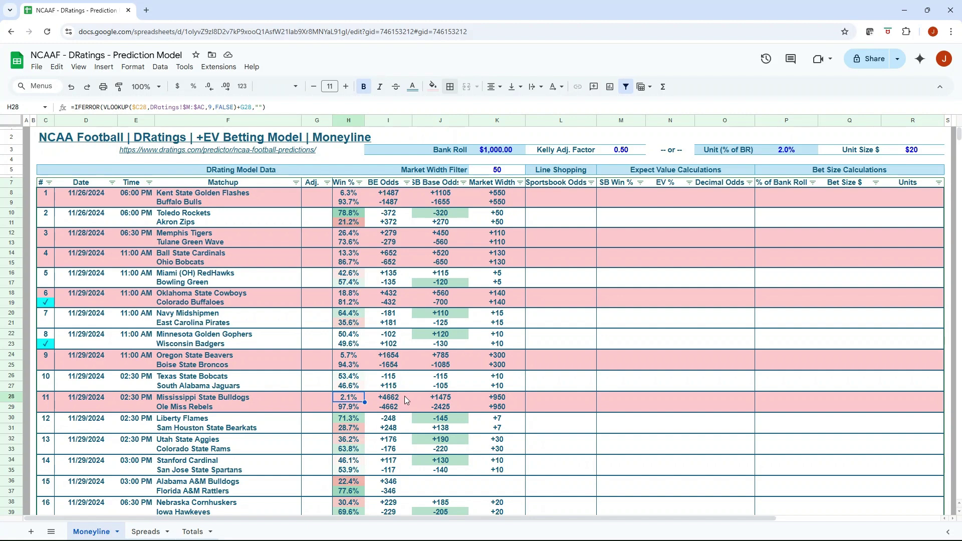
{"action": "left_click", "coordinate": [396, 401]}
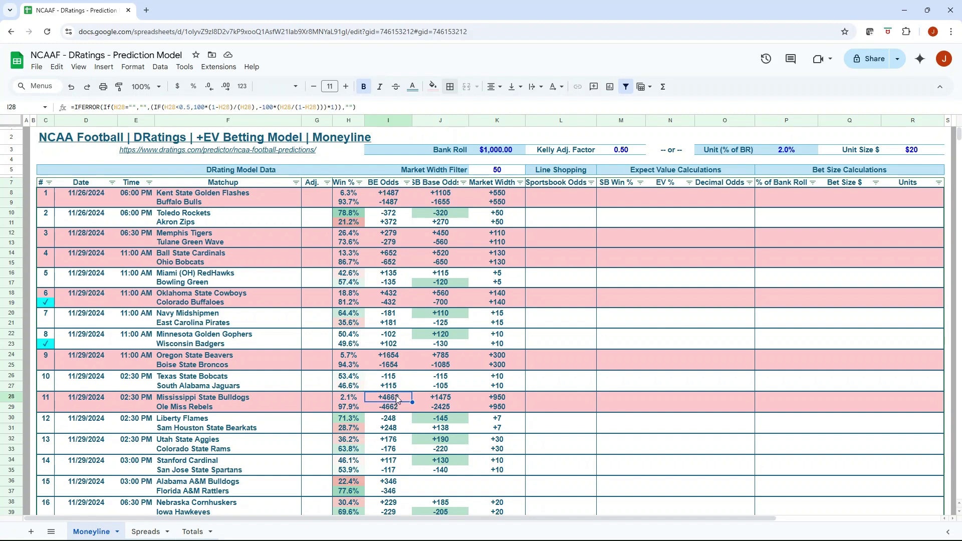
{"action": "left_click", "coordinate": [398, 357]}
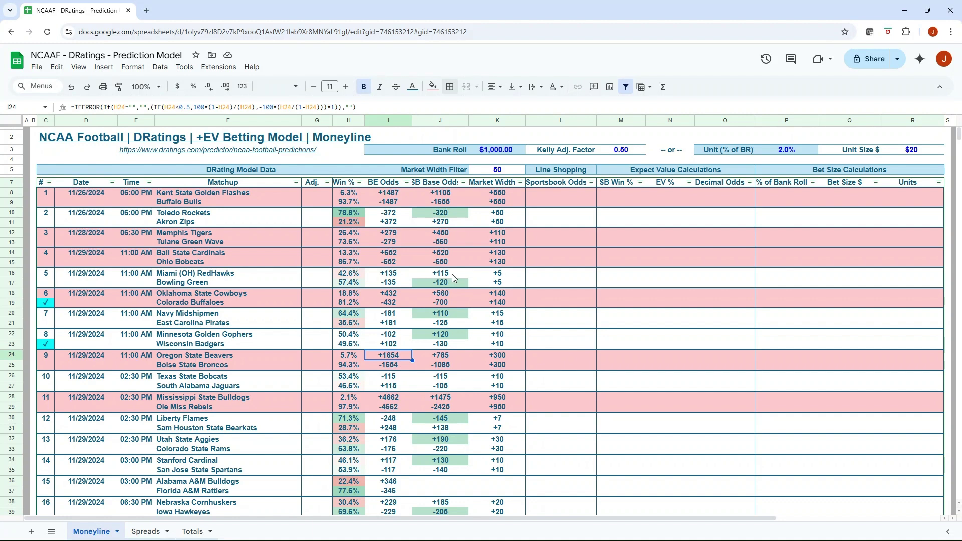
Filter the Market Width column by white fill color to hide the pink-highlighted games.
{"action": "left_click", "coordinate": [521, 183]}
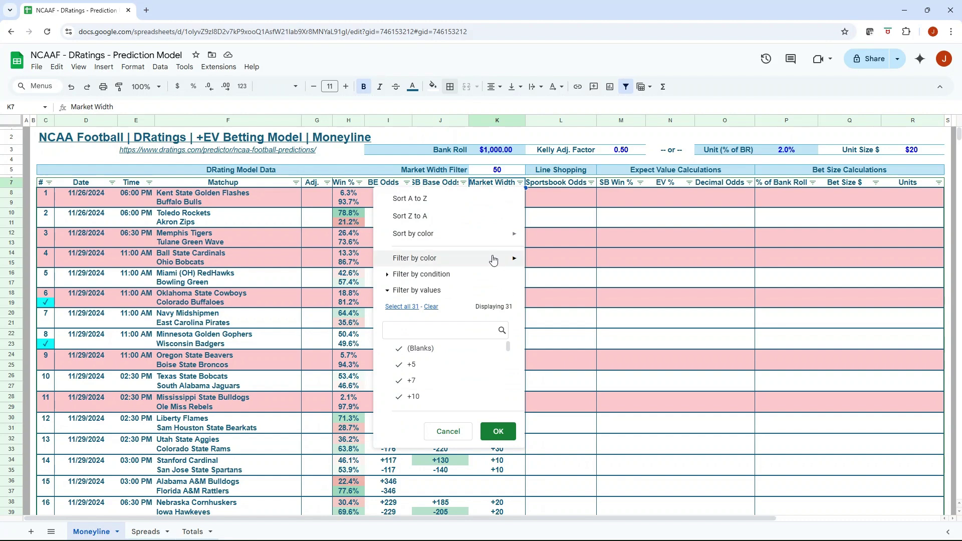
{"action": "mouse_move", "coordinate": [494, 258]}
{"action": "mouse_move", "coordinate": [558, 277]}
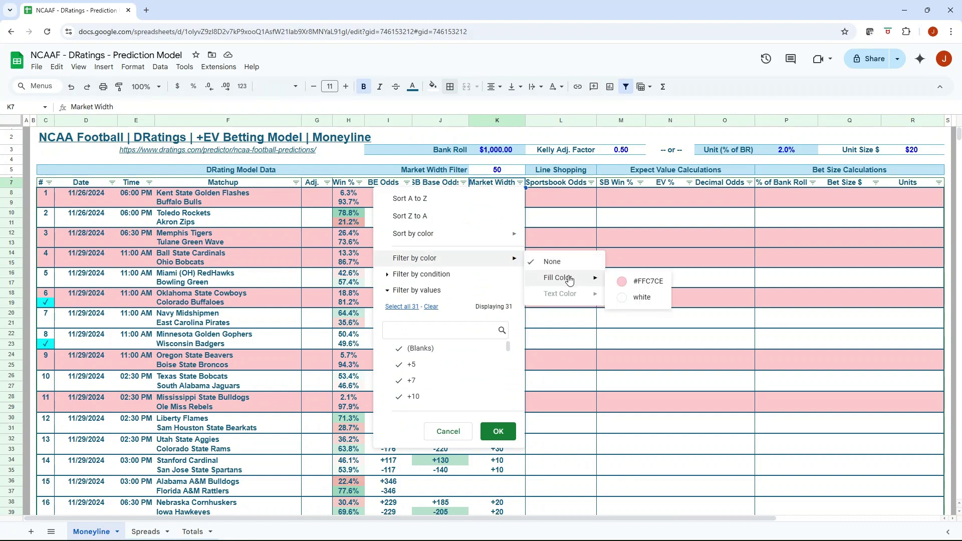
{"action": "left_click", "coordinate": [637, 299]}
{"action": "left_click", "coordinate": [485, 260]}
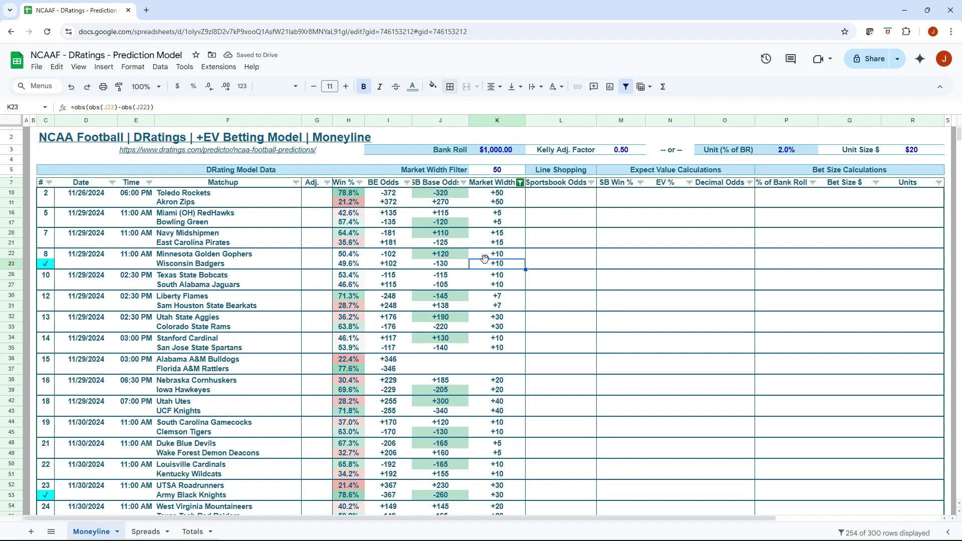
Look through the filtered list of games on the Moneyline sheet.
{"action": "scroll", "coordinate": [508, 220], "scroll_direction": "down", "scroll_amount": 10}
{"action": "scroll", "coordinate": [508, 221], "scroll_direction": "up", "scroll_amount": 10}
{"action": "left_click", "coordinate": [315, 233]}
{"action": "scroll", "coordinate": [321, 250], "scroll_direction": "down", "scroll_amount": 10}
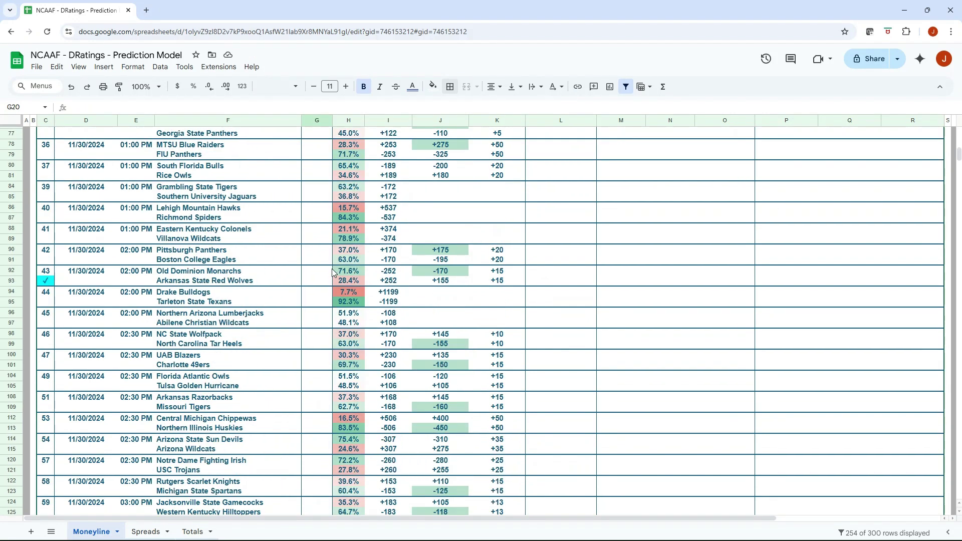
{"action": "scroll", "coordinate": [332, 271], "scroll_direction": "up", "scroll_amount": 7}
{"action": "scroll", "coordinate": [332, 272], "scroll_direction": "up", "scroll_amount": 5}
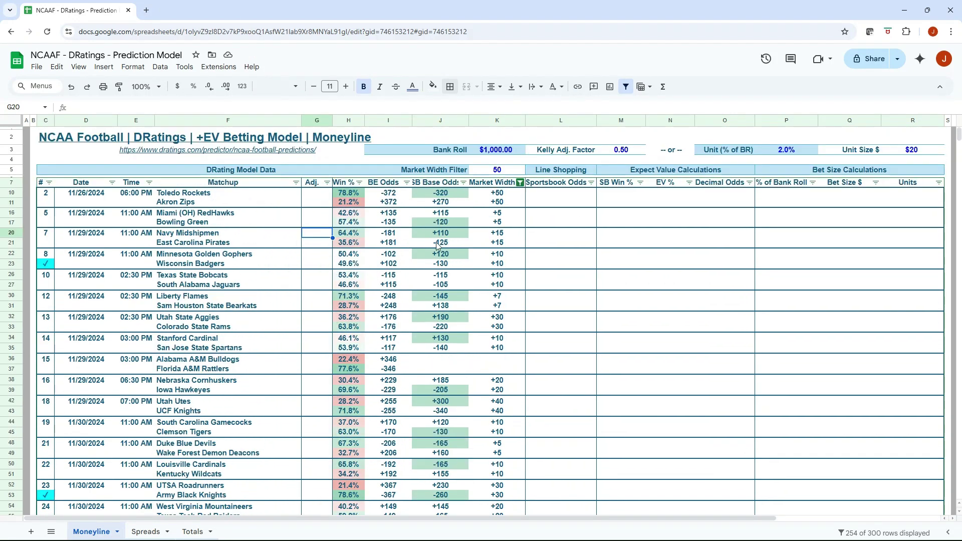
Examine the green-highlighted sportsbook base odds against the break-even odds, starting with the Toledo Rockets, across the filtered games.
{"action": "left_click", "coordinate": [449, 197]}
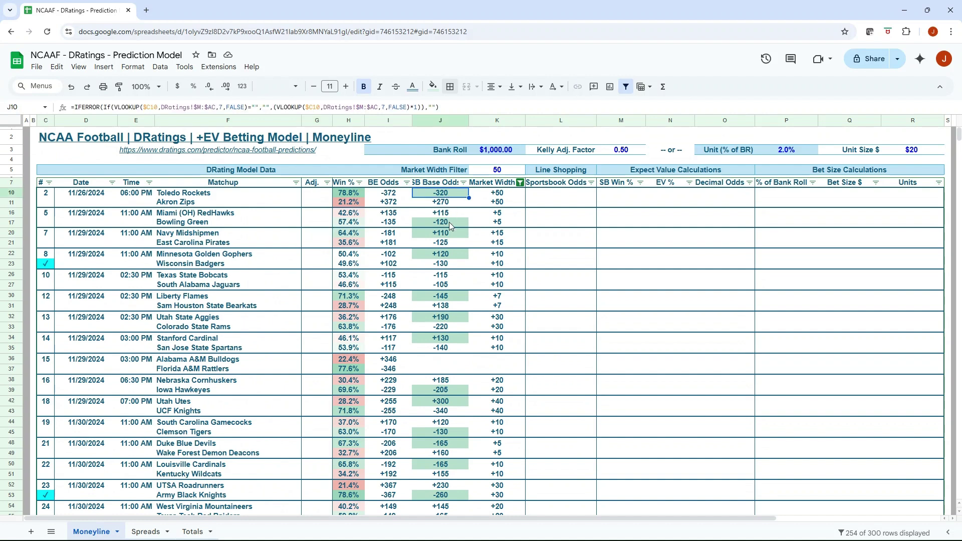
{"action": "left_click", "coordinate": [449, 222]}
{"action": "left_click", "coordinate": [452, 235]}
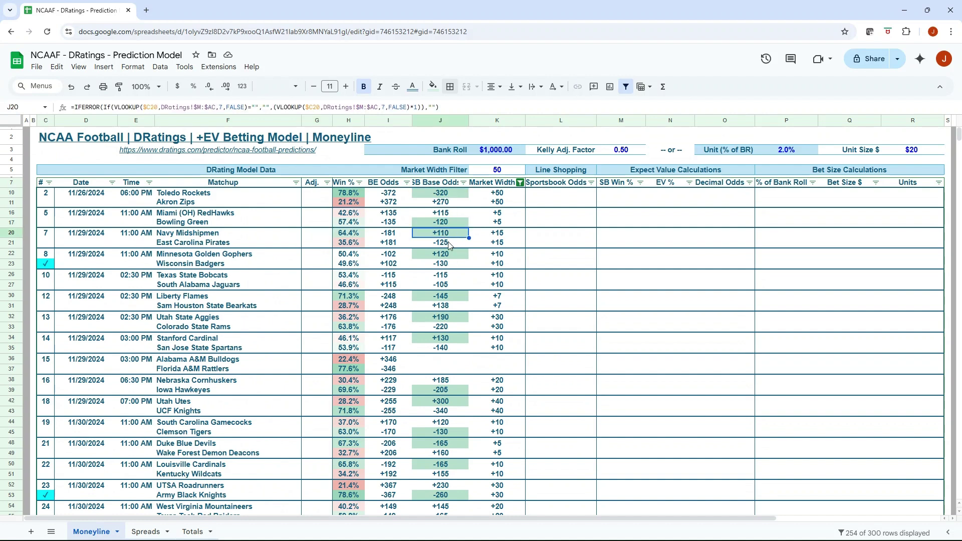
{"action": "left_click", "coordinate": [447, 258]}
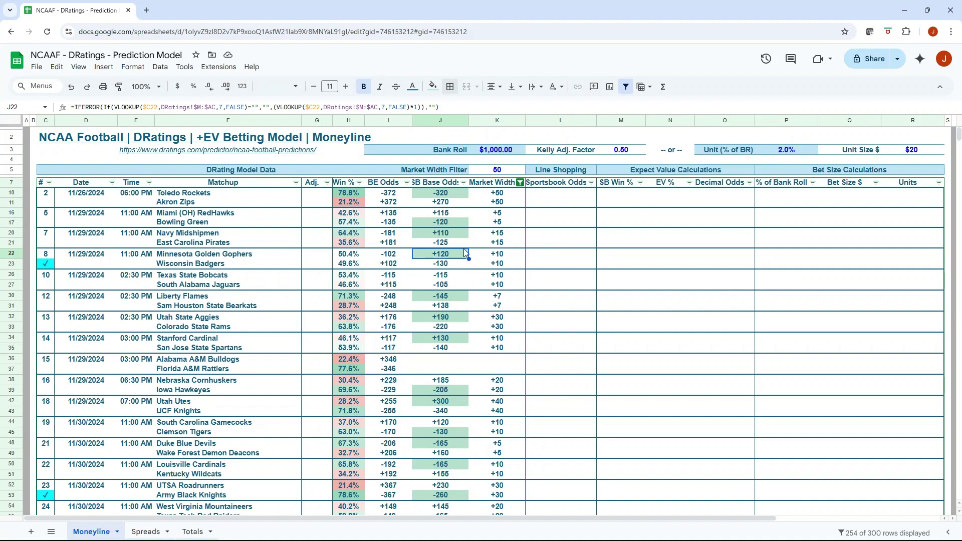
{"action": "left_click", "coordinate": [460, 197]}
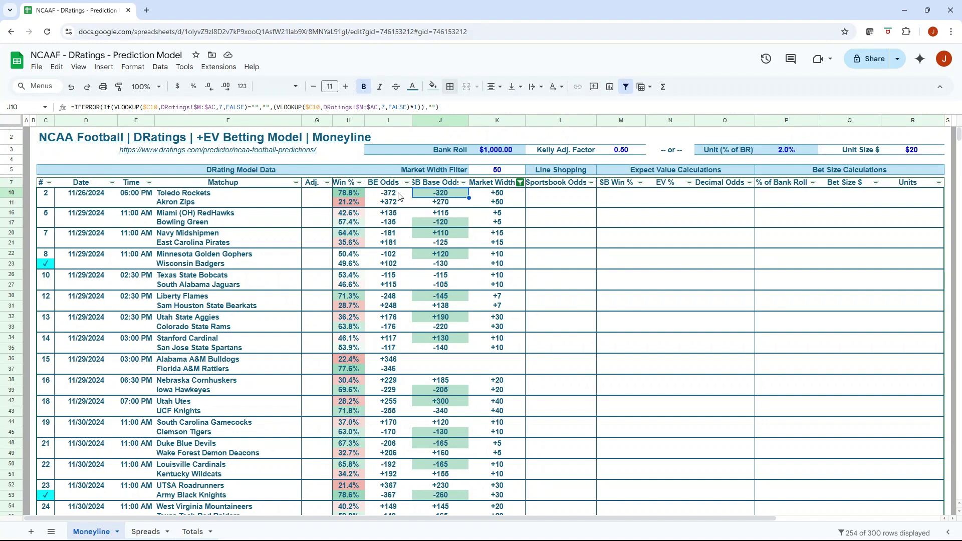
{"action": "key", "text": "Left"}
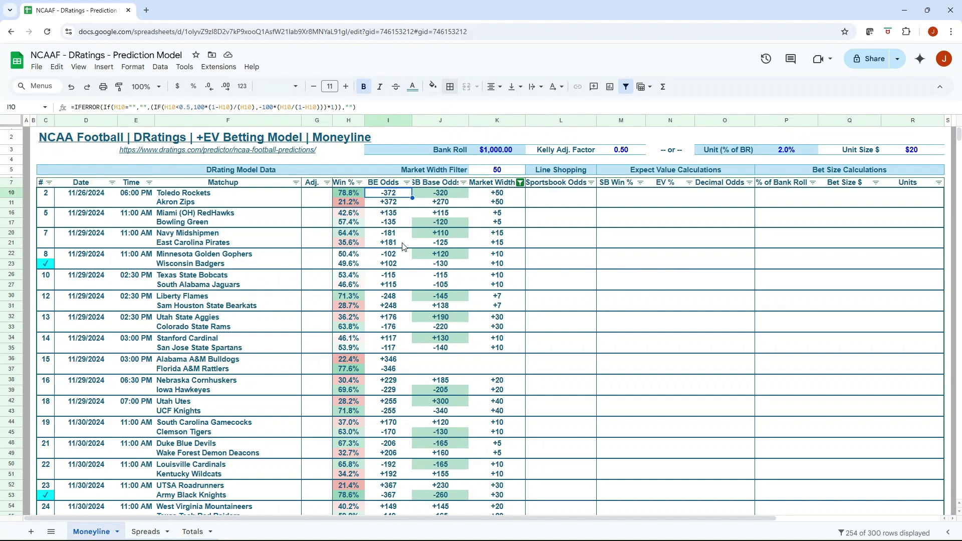
{"action": "scroll", "coordinate": [403, 246], "scroll_direction": "down", "scroll_amount": 10}
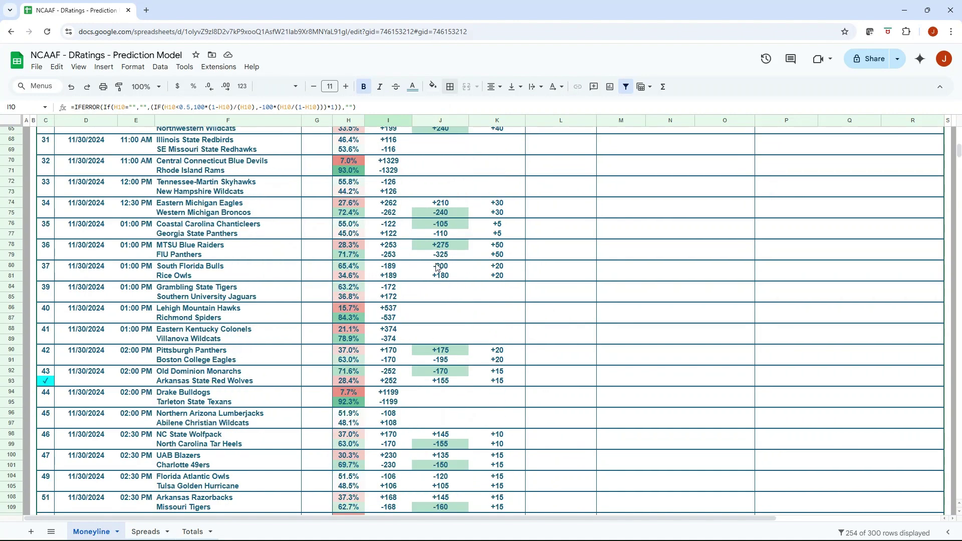
{"action": "scroll", "coordinate": [402, 255], "scroll_direction": "up", "scroll_amount": 10}
{"action": "scroll", "coordinate": [403, 259], "scroll_direction": "up", "scroll_amount": 2}
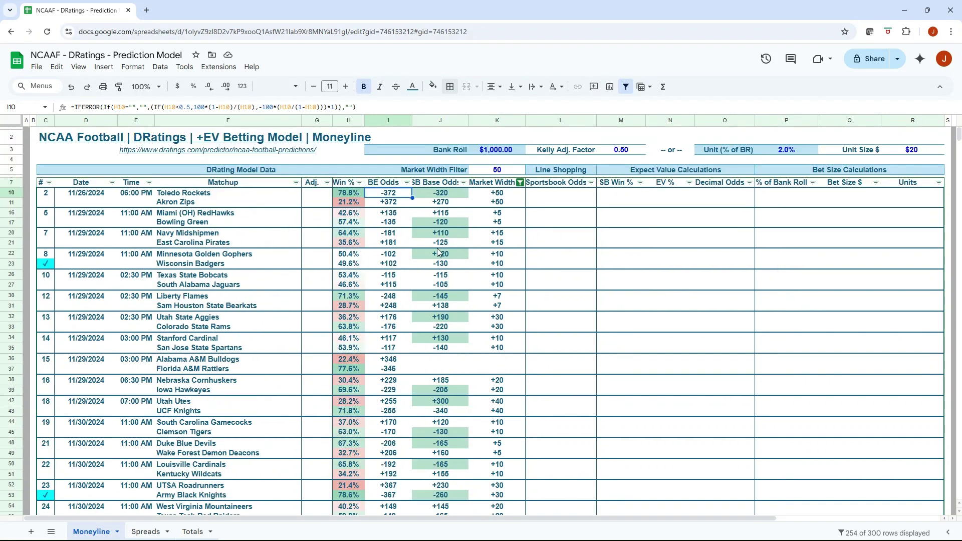
{"action": "scroll", "coordinate": [265, 242], "scroll_direction": "down", "scroll_amount": 8}
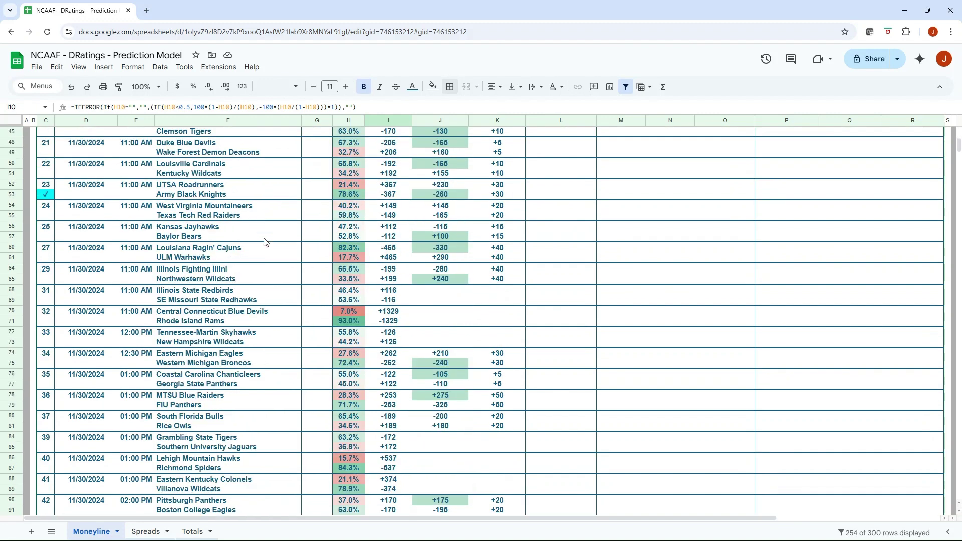
{"action": "scroll", "coordinate": [265, 241], "scroll_direction": "up", "scroll_amount": 8}
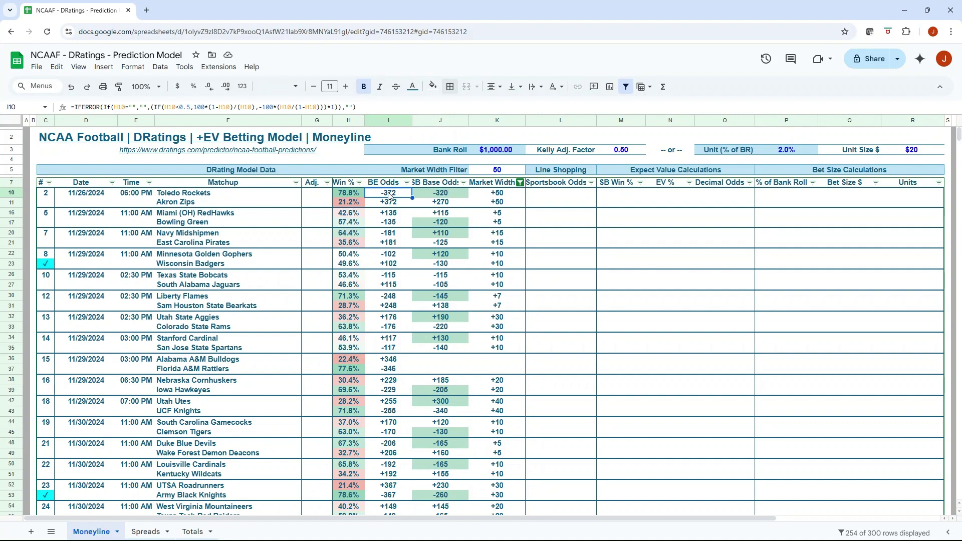
Review the Toledo Rockets' win percentage, break-even odds and sportsbook base odds.
{"action": "left_click", "coordinate": [216, 202]}
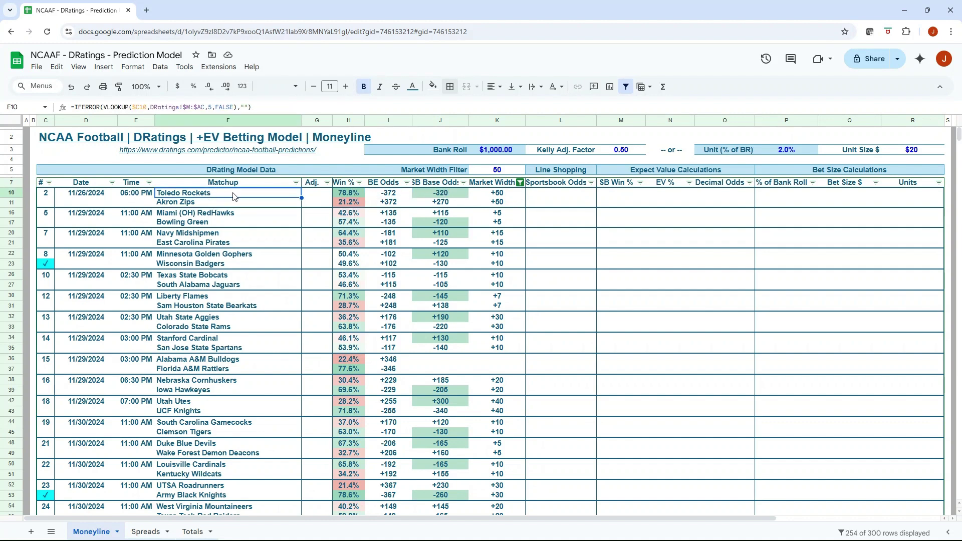
{"action": "left_click", "coordinate": [352, 195]}
{"action": "left_click", "coordinate": [389, 197]}
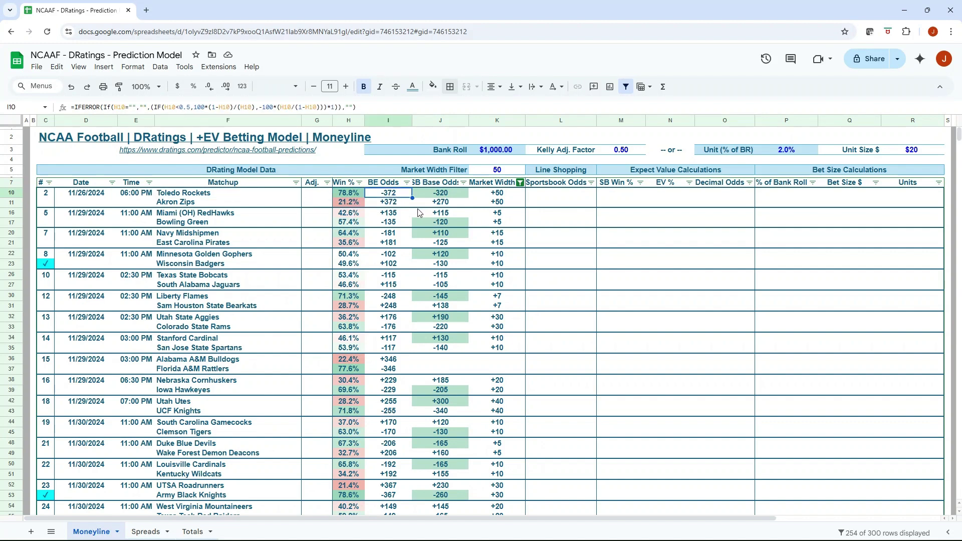
{"action": "key", "text": "Right"}
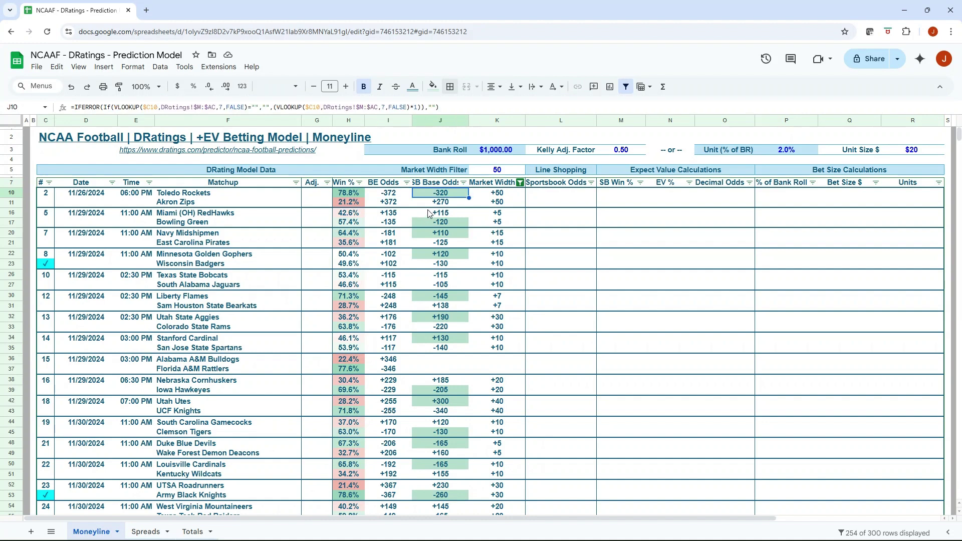
{"action": "left_click", "coordinate": [382, 198]}
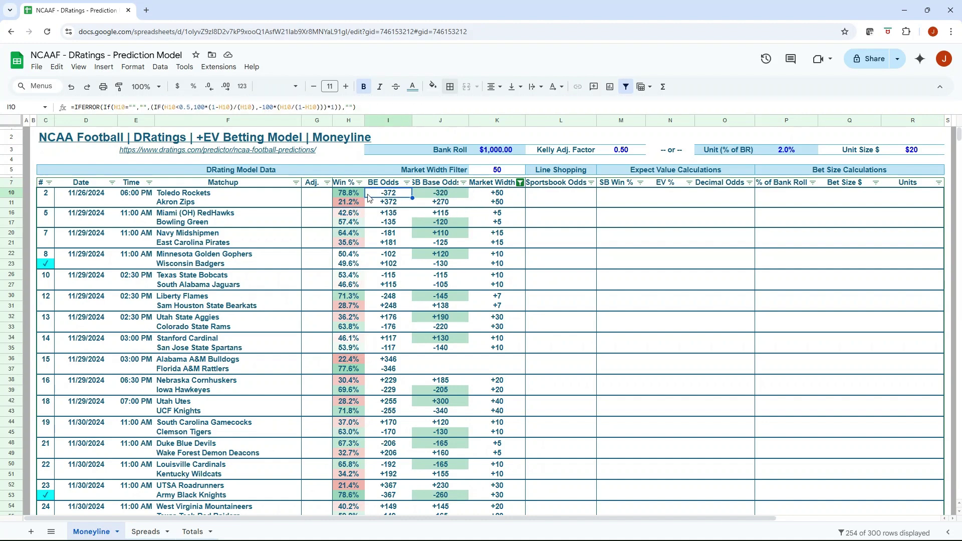
Look up Toledo's moneyline on the Sportsbook Review odds page and enter -310 as its Sportsbook Odds in the sheet.
{"action": "left_click_drag", "start_coordinate": [1, 143], "coordinate": [366, 150]}
{"action": "left_click", "coordinate": [465, 143]}
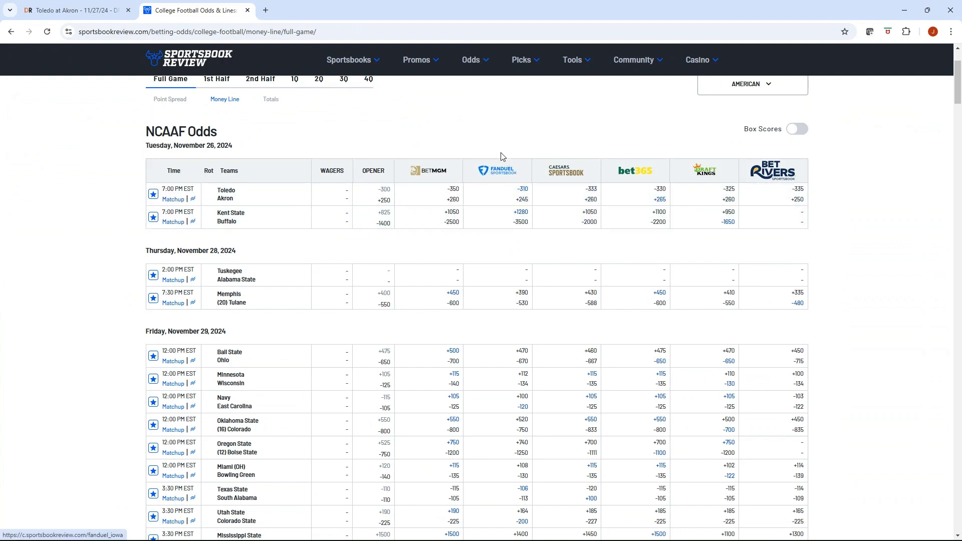
{"action": "left_click_drag", "start_coordinate": [564, 14], "coordinate": [0, 201]}
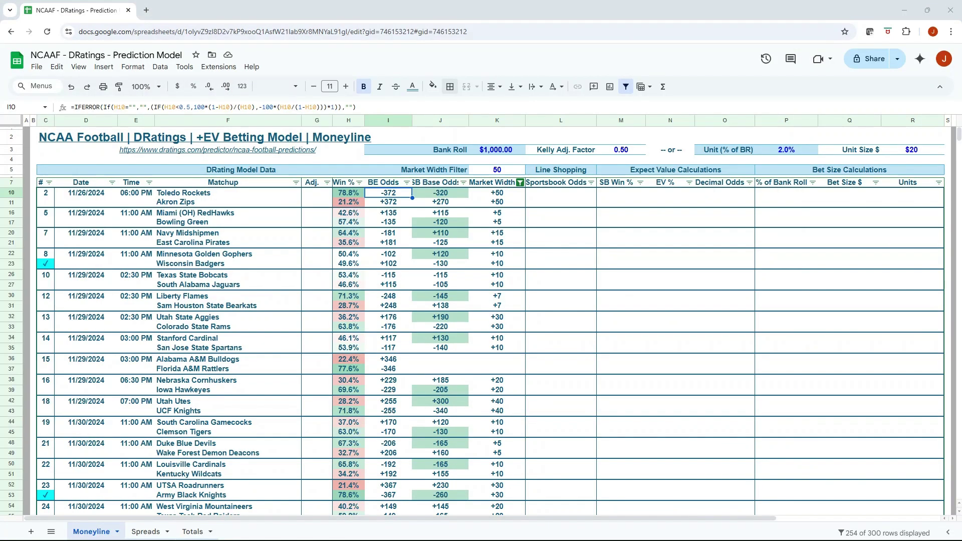
{"action": "left_click", "coordinate": [570, 199]}
{"action": "type", "text": "-310"}
{"action": "key", "text": "Return"}
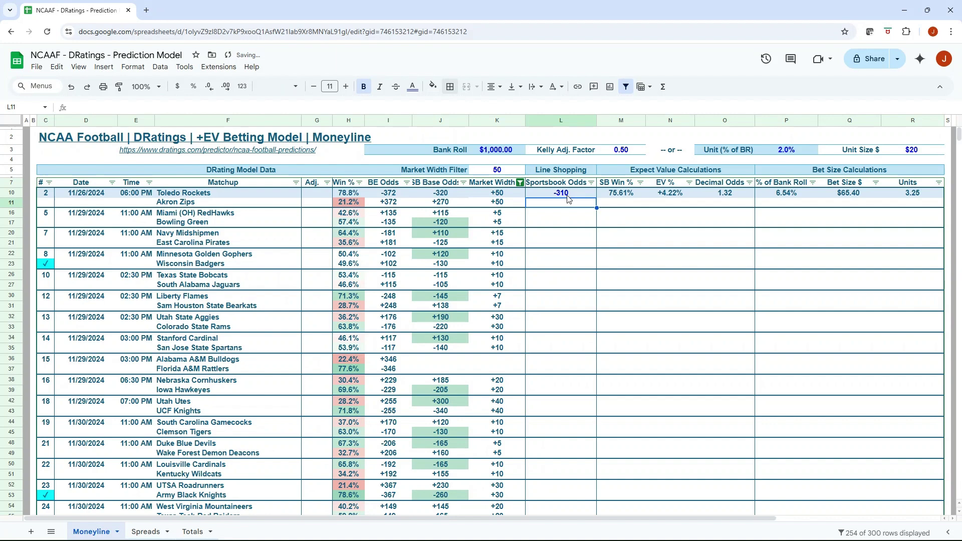
Inspect the bank roll, the Kelly adjustment factor and the calculated bet size for the Toledo Rockets.
{"action": "left_click", "coordinate": [484, 150]}
{"action": "left_click", "coordinate": [612, 149]}
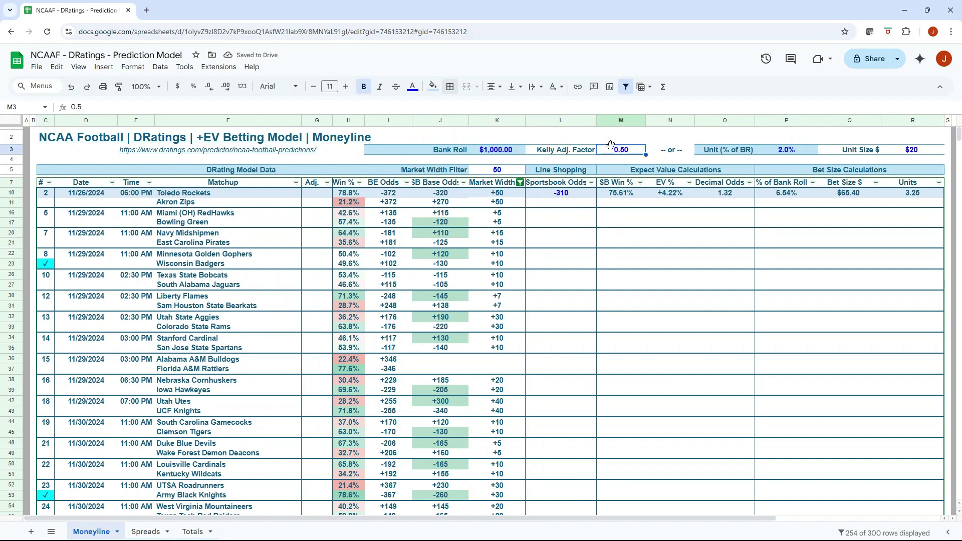
{"action": "left_click", "coordinate": [856, 196]}
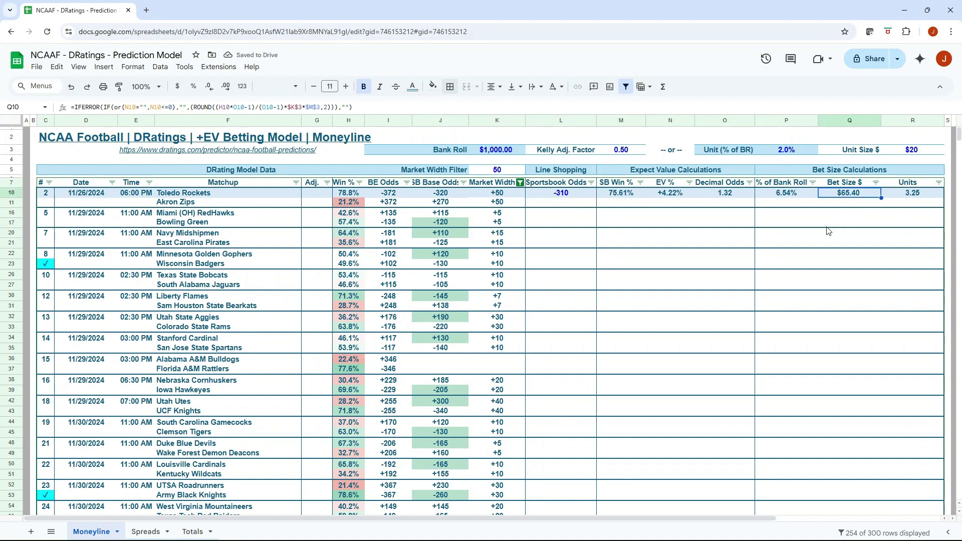
Compare the Toledo Rockets' break-even odds and model win percentage with their entered sportsbook odds and the sportsbook-implied win percentage.
{"action": "left_click", "coordinate": [572, 195]}
{"action": "left_click", "coordinate": [388, 198]}
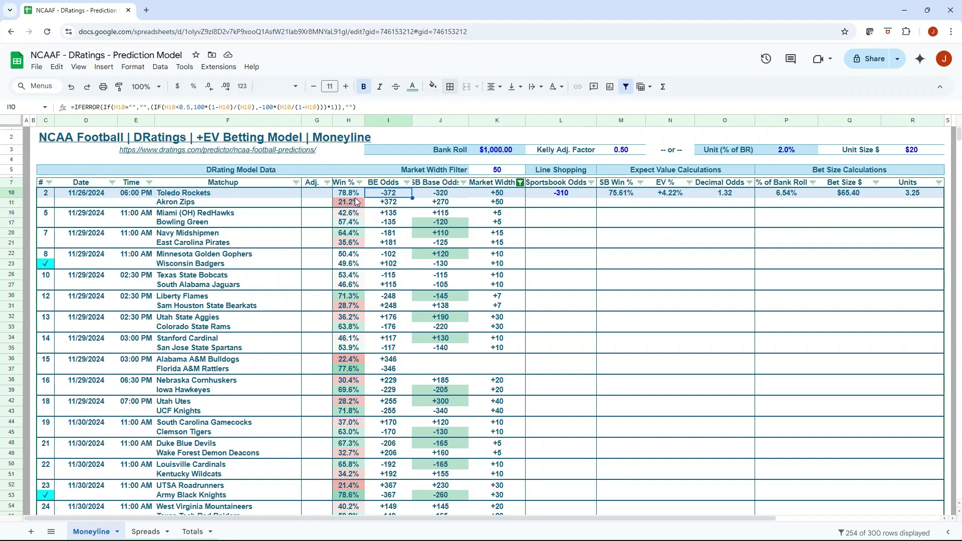
{"action": "left_click", "coordinate": [626, 197]}
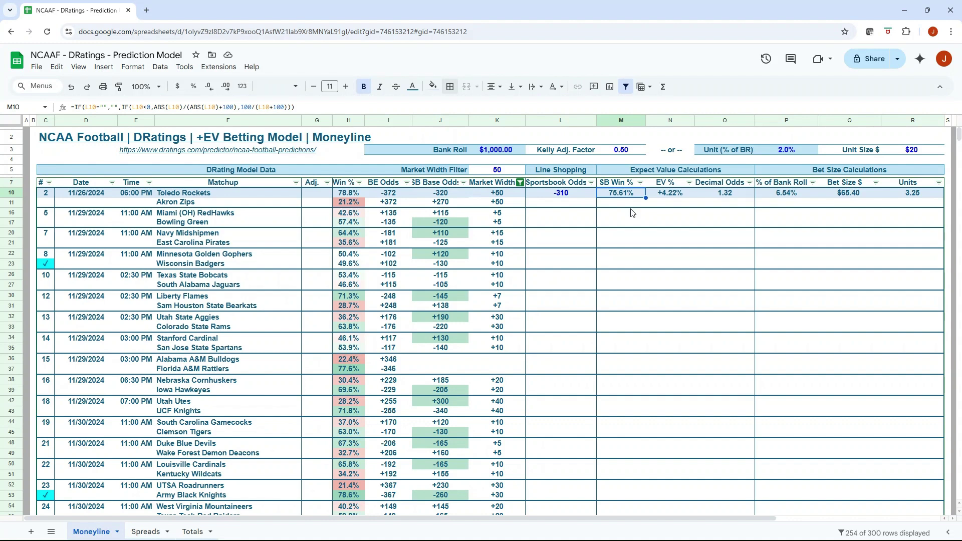
{"action": "left_click", "coordinate": [347, 196]}
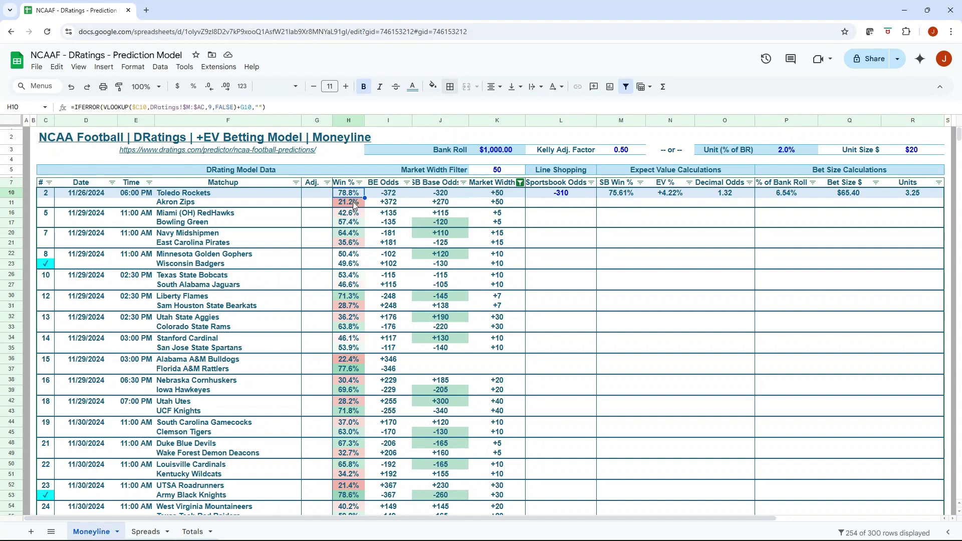
{"action": "left_click", "coordinate": [619, 193]}
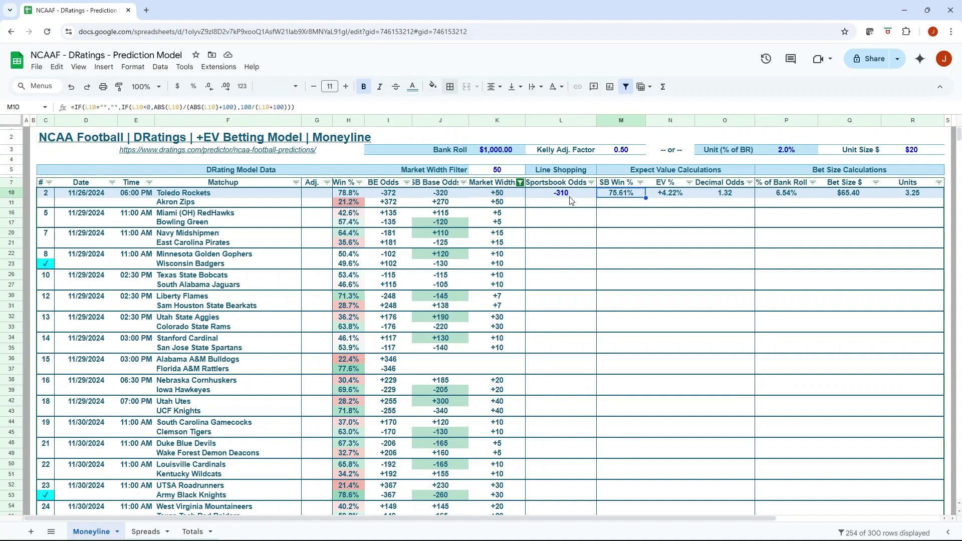
{"action": "left_click", "coordinate": [554, 225]}
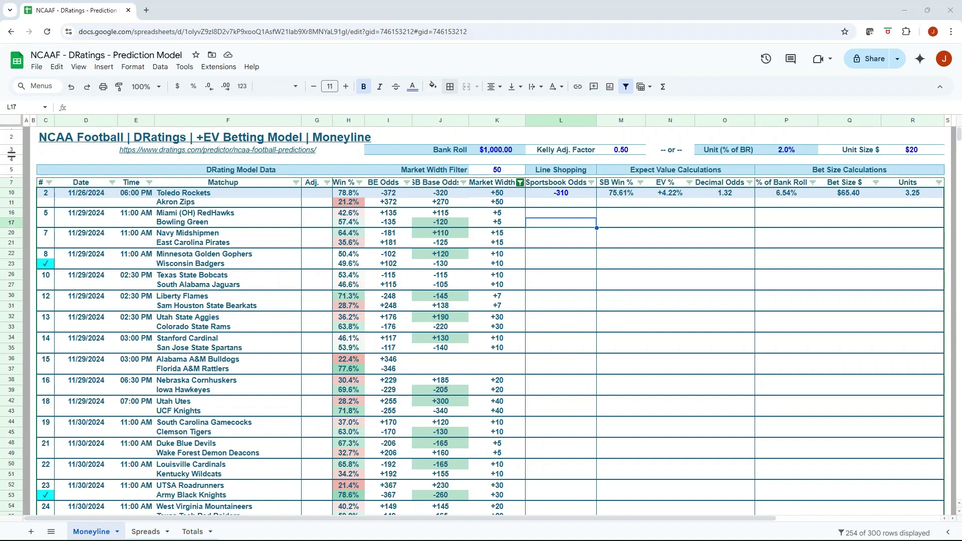
Switch to the DRatings Toledo at Akron page and examine the win probabilities, projected points and both teams' last five games.
{"action": "left_click", "coordinate": [493, 134]}
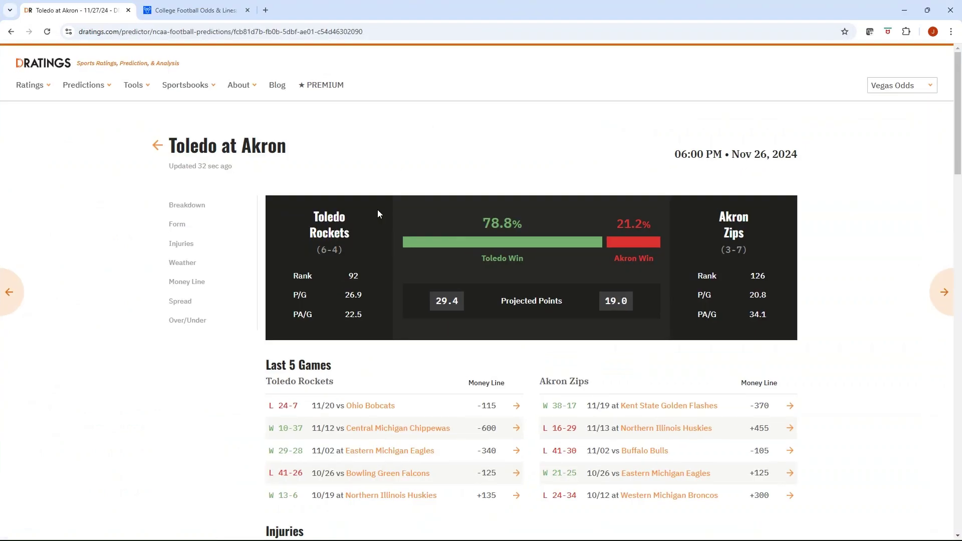
{"action": "scroll", "coordinate": [377, 211], "scroll_direction": "down", "scroll_amount": 2}
{"action": "scroll", "coordinate": [451, 268], "scroll_direction": "down", "scroll_amount": 2}
{"action": "scroll", "coordinate": [450, 266], "scroll_direction": "up", "scroll_amount": 2}
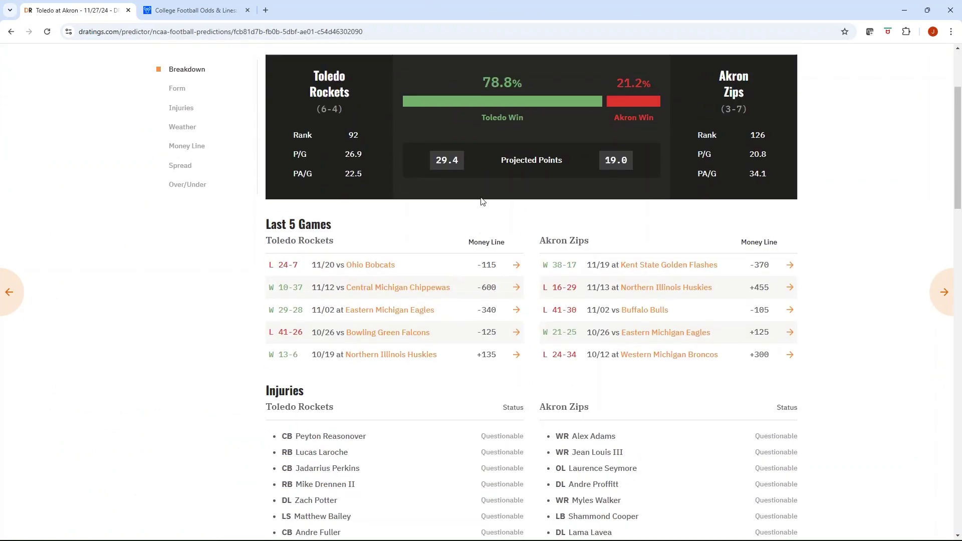
{"action": "scroll", "coordinate": [426, 156], "scroll_direction": "down", "scroll_amount": 1}
{"action": "scroll", "coordinate": [351, 169], "scroll_direction": "up", "scroll_amount": 1}
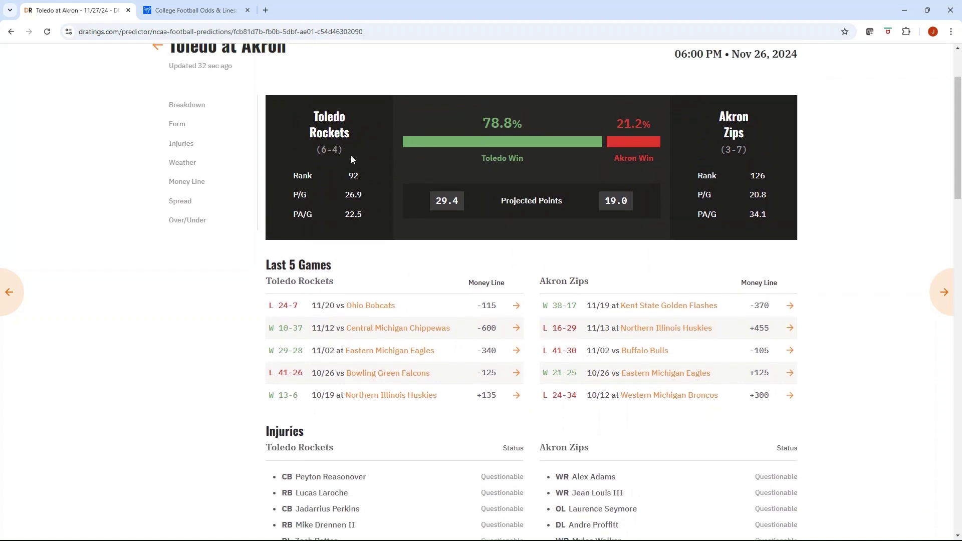
{"action": "scroll", "coordinate": [342, 180], "scroll_direction": "down", "scroll_amount": 1}
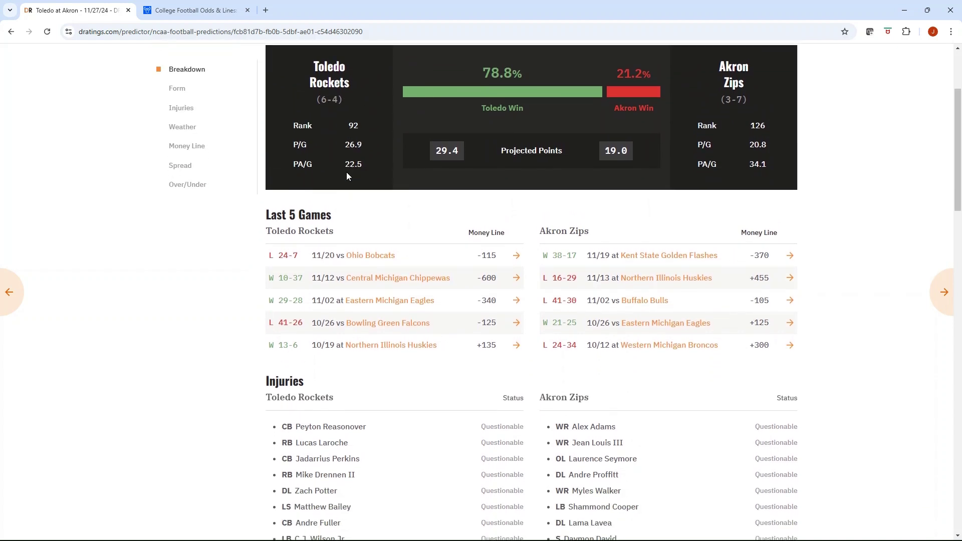
{"action": "scroll", "coordinate": [374, 206], "scroll_direction": "down", "scroll_amount": 1}
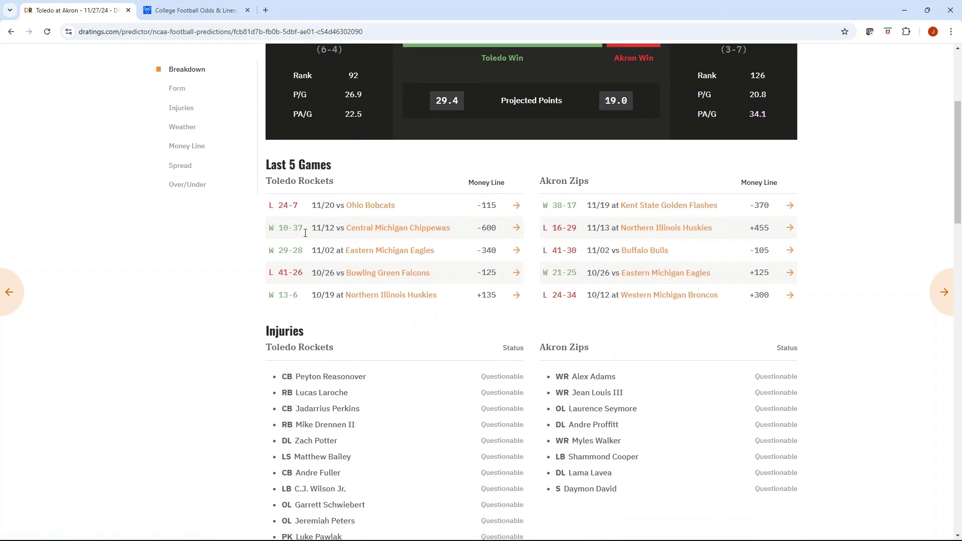
Review the injuries, weather, money line, spread analysis and over/under analysis for the Toledo at Akron game.
{"action": "scroll", "coordinate": [380, 239], "scroll_direction": "down", "scroll_amount": 4}
{"action": "scroll", "coordinate": [426, 350], "scroll_direction": "down", "scroll_amount": 9}
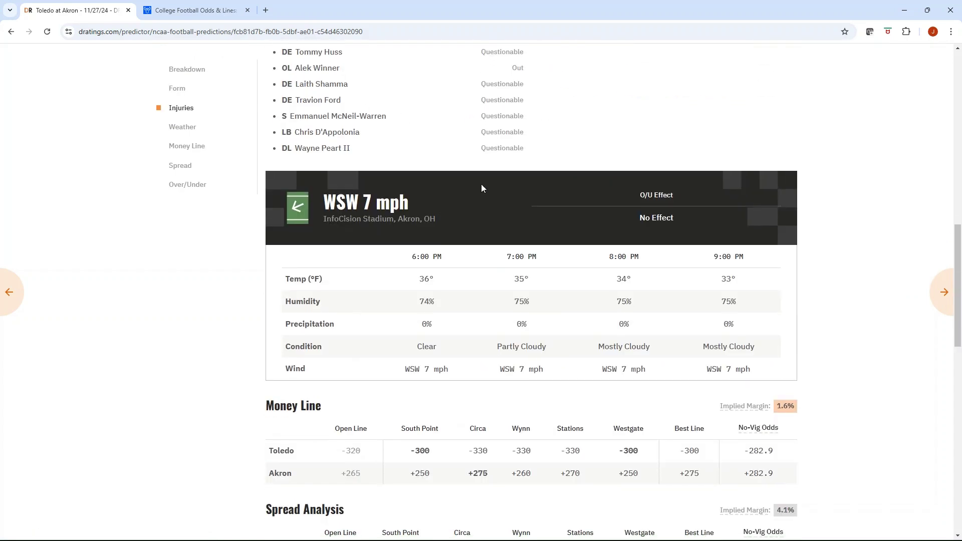
{"action": "scroll", "coordinate": [351, 272], "scroll_direction": "down", "scroll_amount": 3}
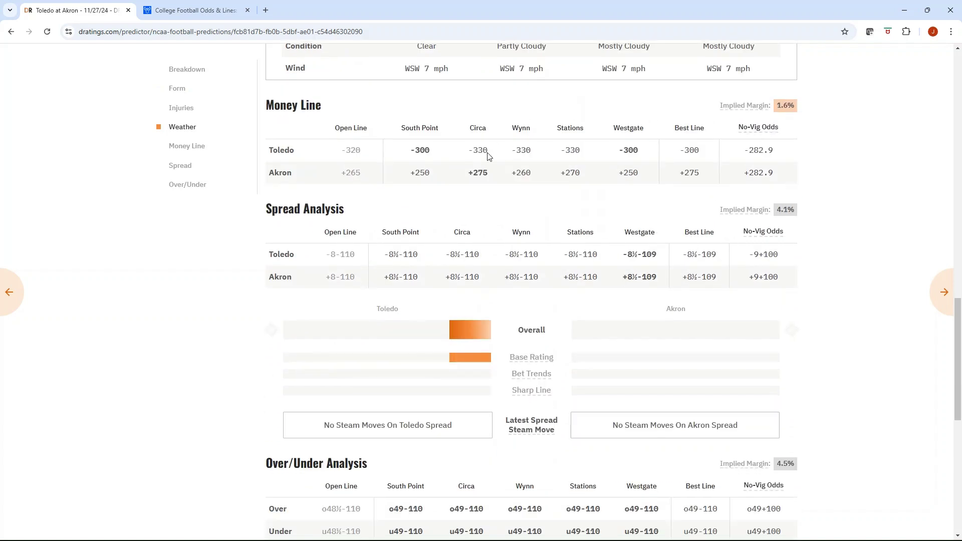
{"action": "scroll", "coordinate": [402, 236], "scroll_direction": "down", "scroll_amount": 6}
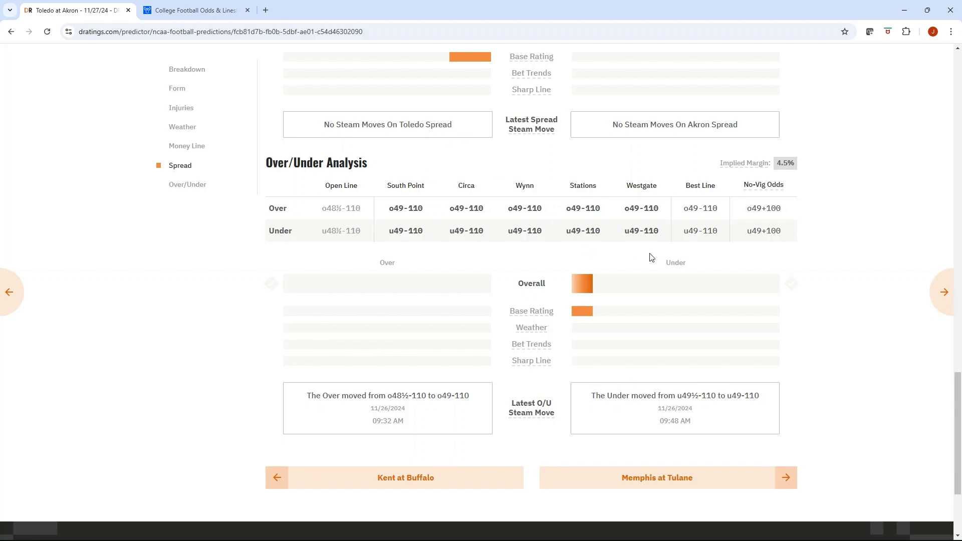
Return to the Moneyline sheet and review the Sportsbook Odds cells for Akron, Navy, Minnesota and Bowling Green.
{"action": "key", "text": "alt+Tab"}
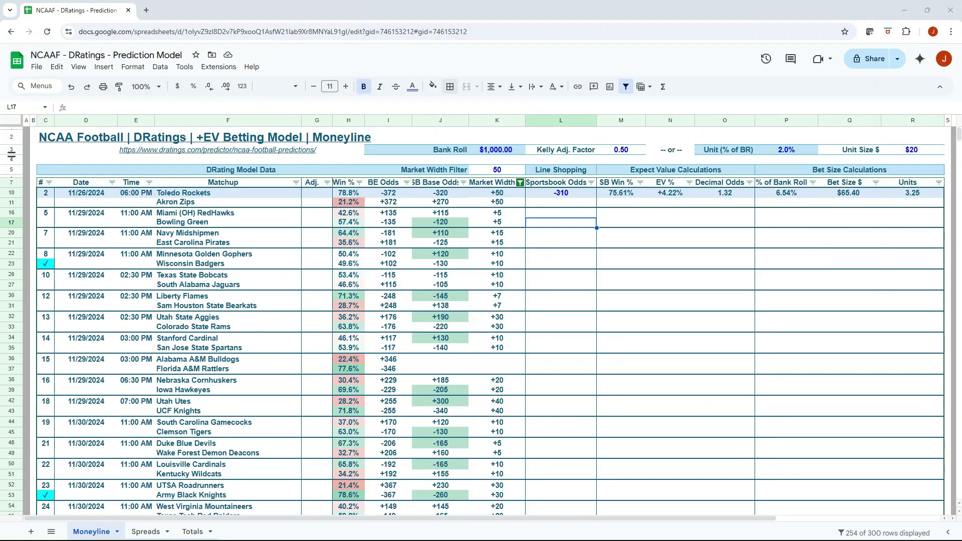
{"action": "left_click", "coordinate": [564, 203]}
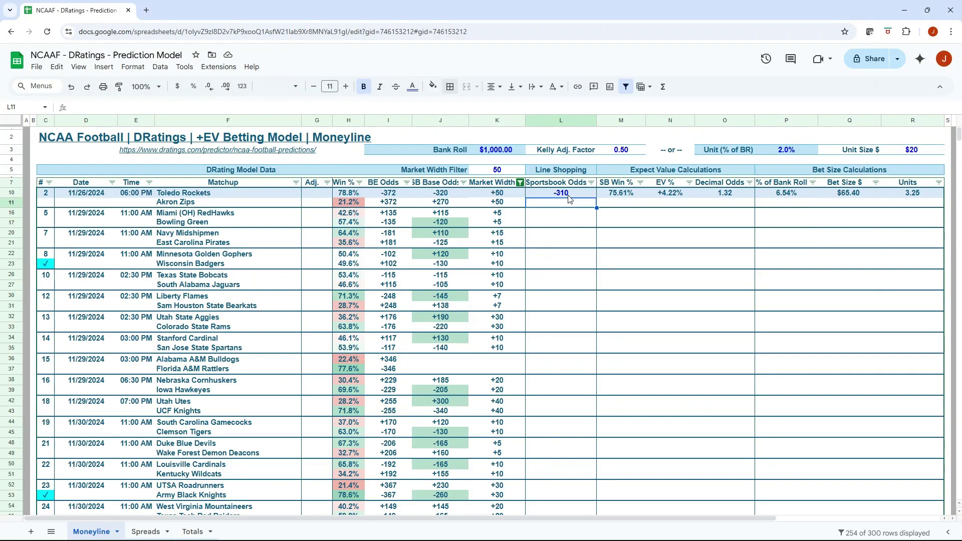
{"action": "left_click", "coordinate": [551, 233]}
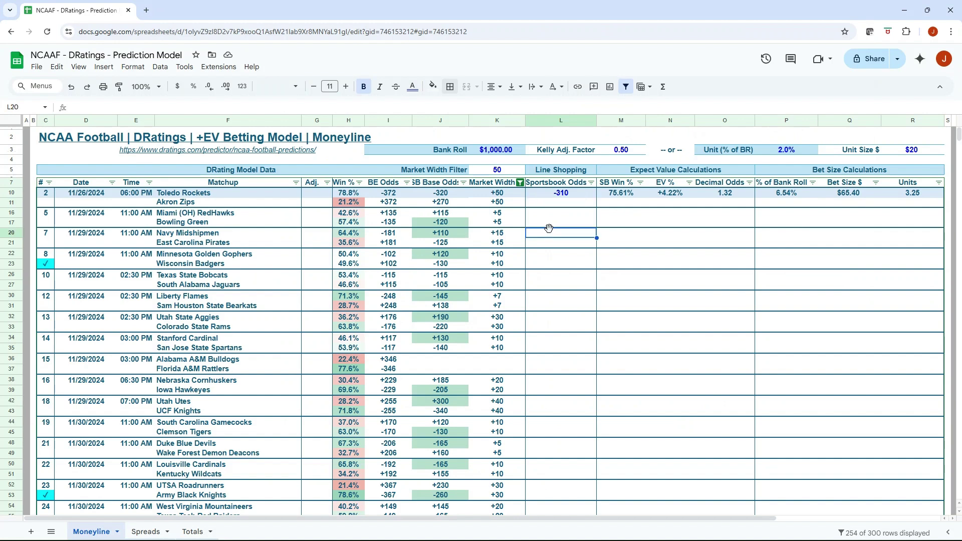
{"action": "left_click", "coordinate": [550, 257]}
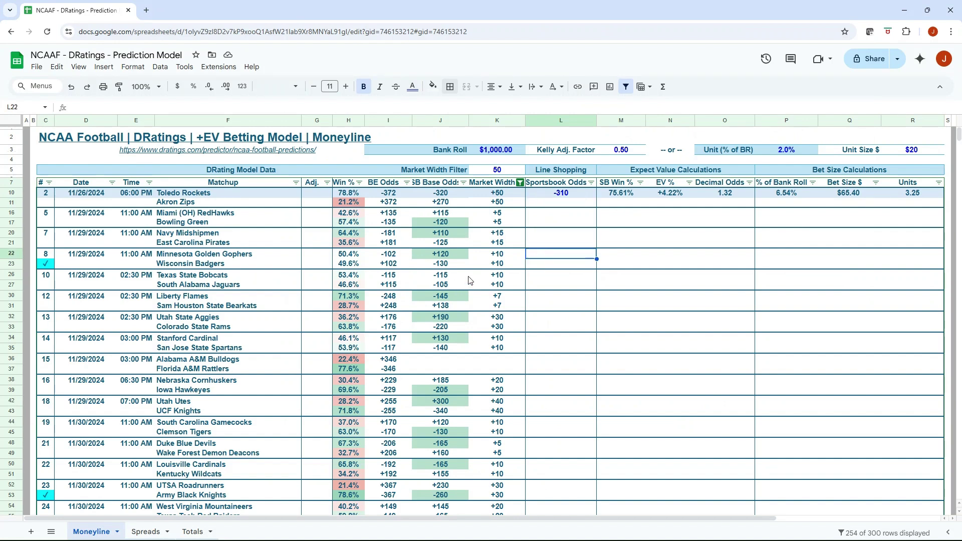
{"action": "left_click", "coordinate": [538, 226]}
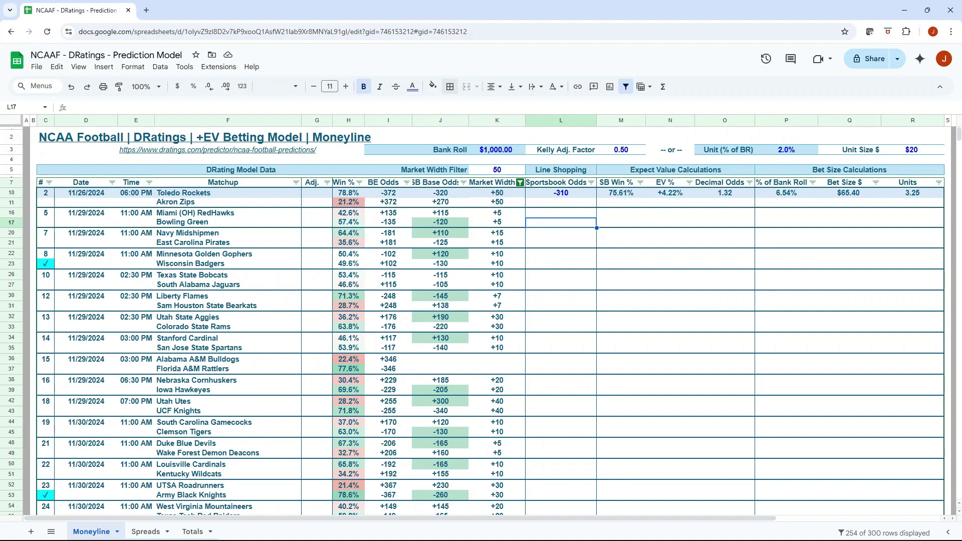
Compare the green-highlighted sportsbook base odds, including Bowling Green's and Minnesota's, with the break-even odds across the filtered games.
{"action": "left_click", "coordinate": [457, 224]}
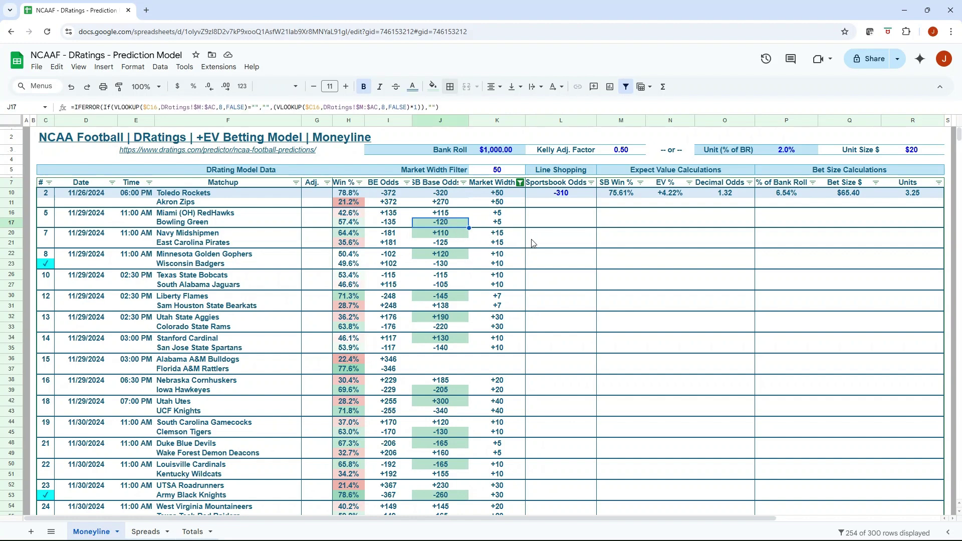
{"action": "left_click", "coordinate": [391, 195]}
{"action": "left_click", "coordinate": [400, 205]}
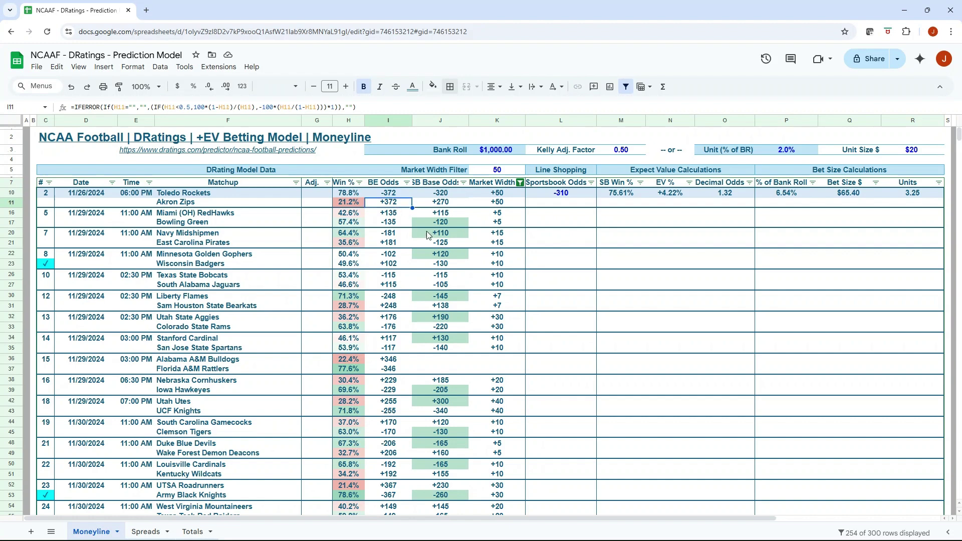
{"action": "left_click", "coordinate": [453, 233]}
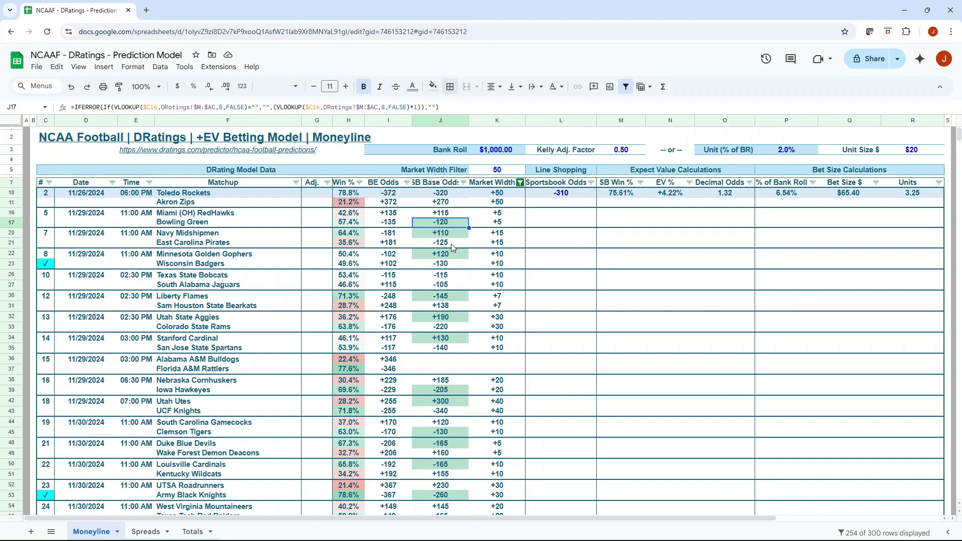
{"action": "left_click", "coordinate": [452, 257]}
{"action": "scroll", "coordinate": [458, 284], "scroll_direction": "down", "scroll_amount": 3}
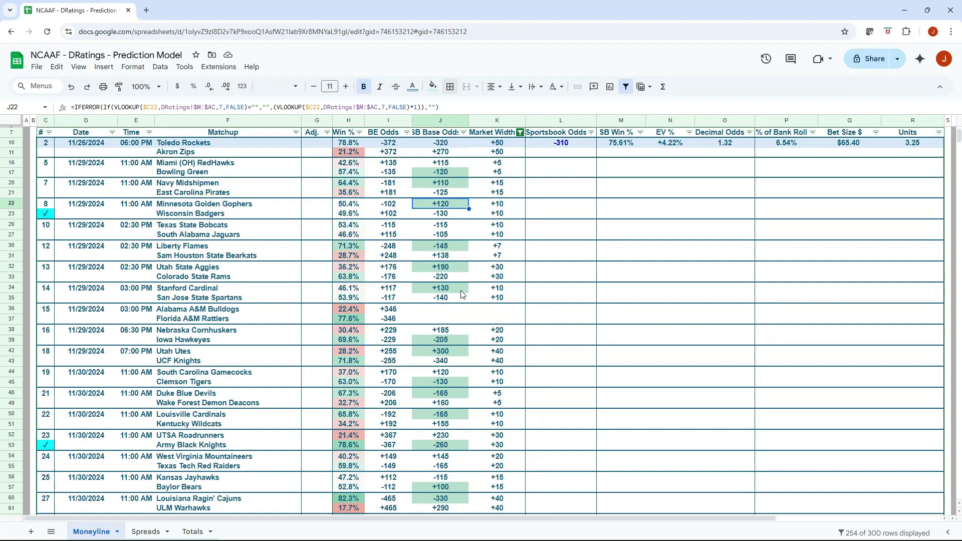
{"action": "scroll", "coordinate": [458, 284], "scroll_direction": "up", "scroll_amount": 3}
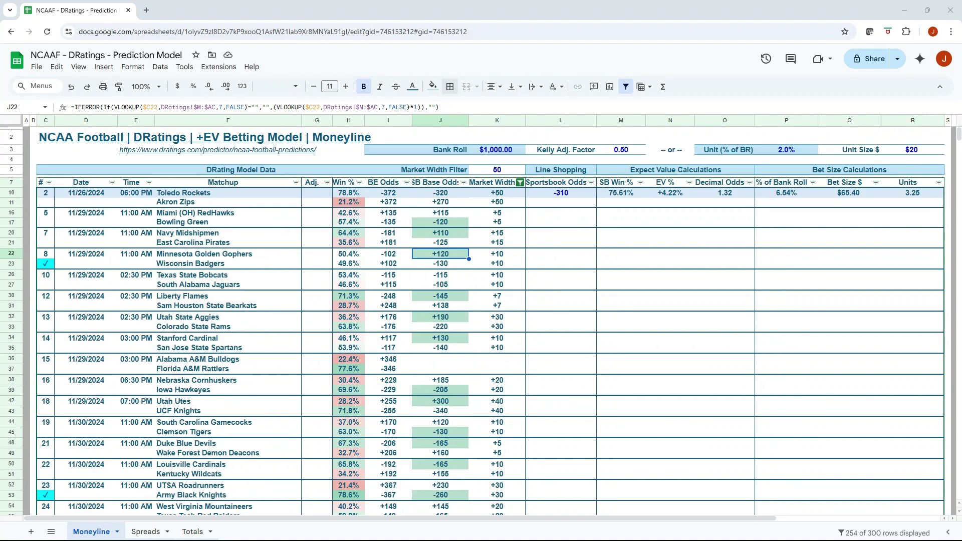
Enter +115 as the Minnesota Golden Gophers' Sportsbook Odds and compare it with their break-even odds.
{"action": "left_click", "coordinate": [560, 226]}
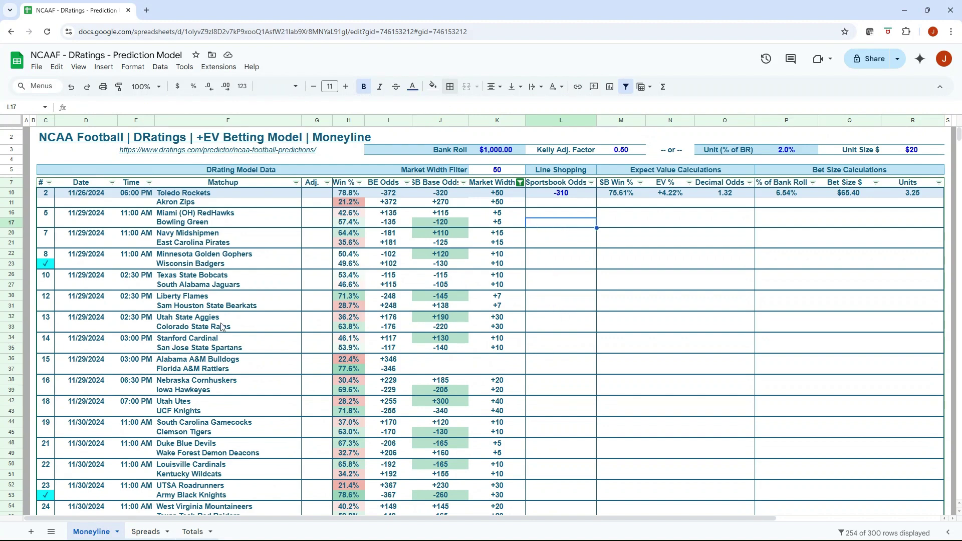
{"action": "left_click", "coordinate": [533, 256]}
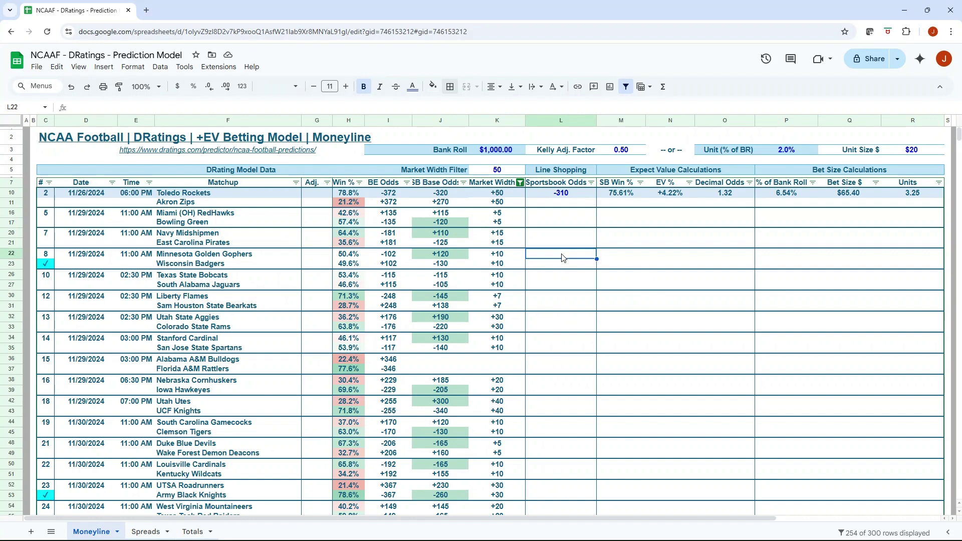
{"action": "type", "text": "+115"}
{"action": "key", "text": "Return"}
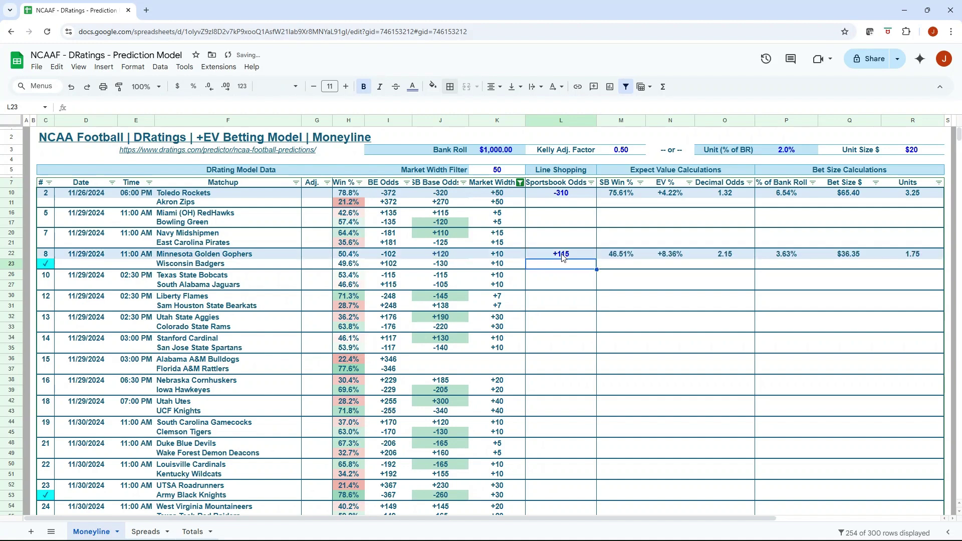
{"action": "left_click", "coordinate": [395, 257]}
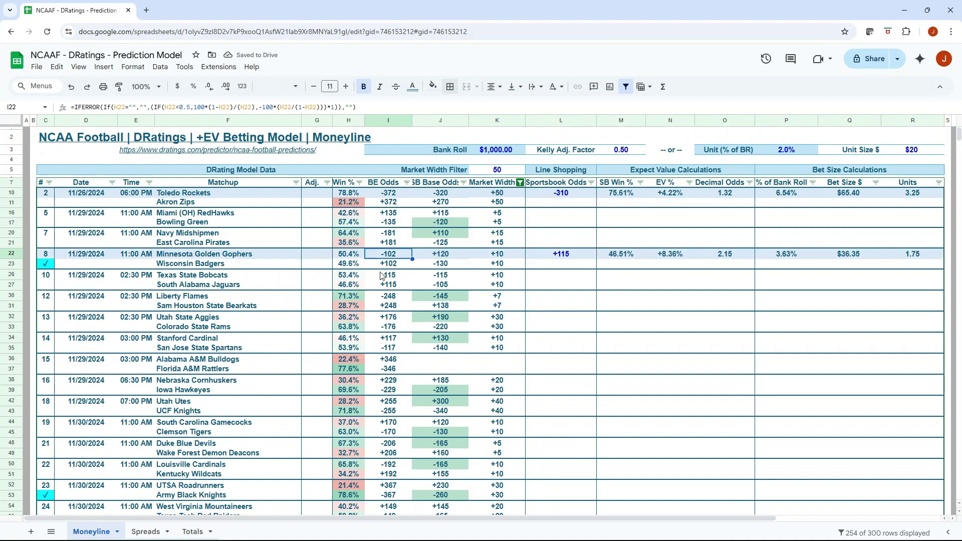
{"action": "left_click", "coordinate": [584, 257]}
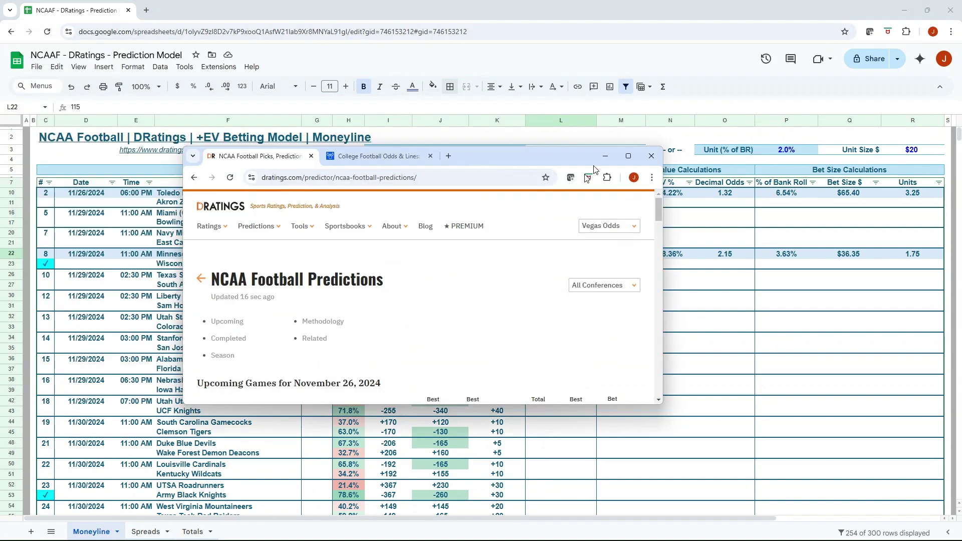
Switch to the DRatings NCAA Football Predictions page, show the November 29, 2024 games and examine their win percentages, odds and bet value marks.
{"action": "left_click", "coordinate": [673, 157]}
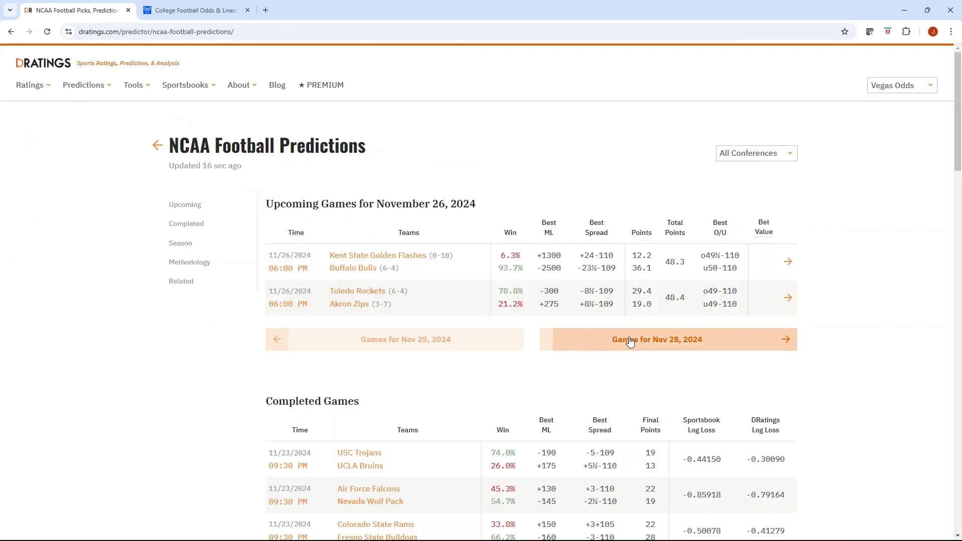
{"action": "left_click", "coordinate": [630, 340]}
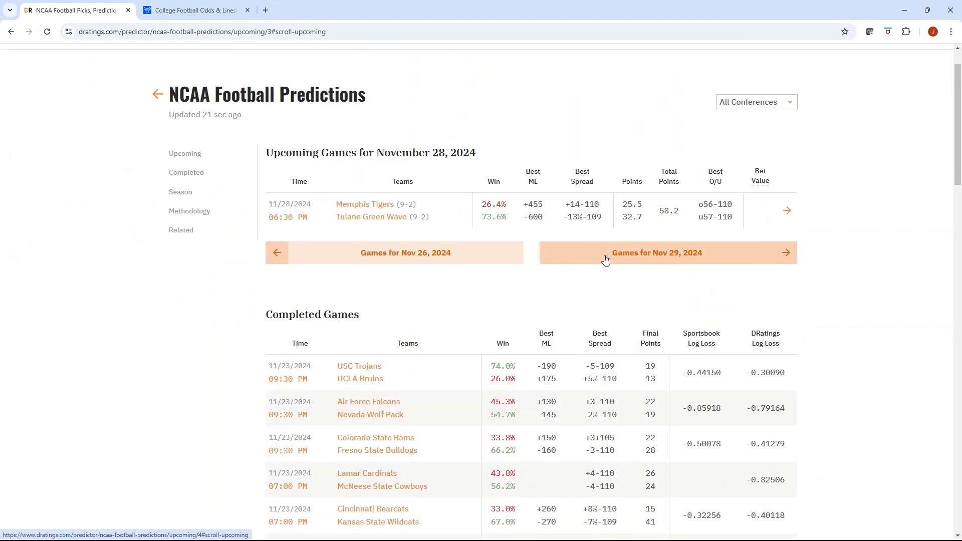
{"action": "left_click", "coordinate": [606, 259]}
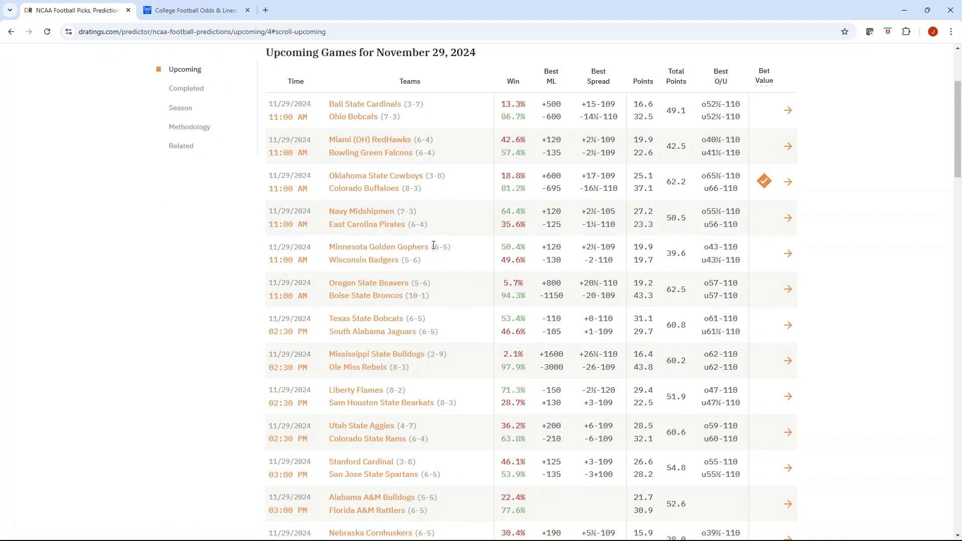
{"action": "scroll", "coordinate": [459, 298], "scroll_direction": "up", "scroll_amount": 1}
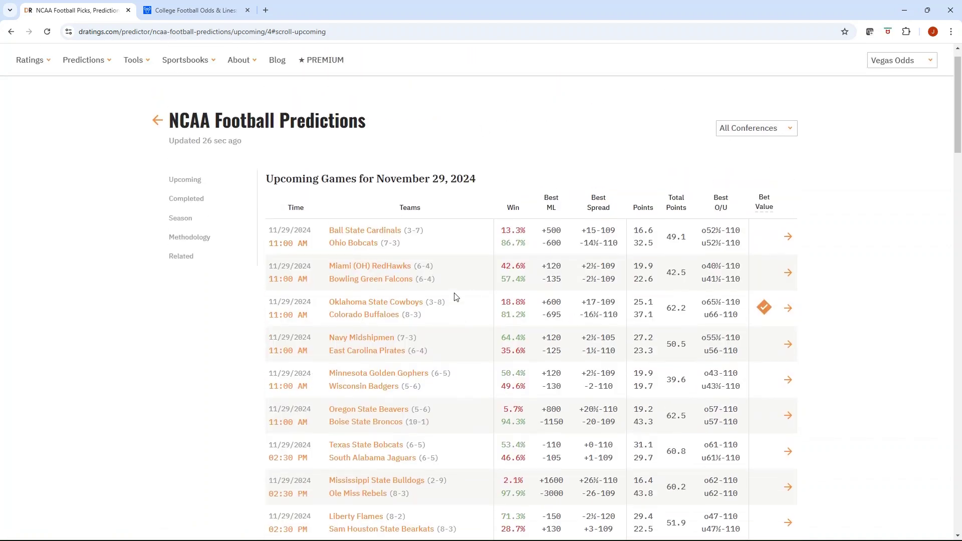
{"action": "scroll", "coordinate": [491, 215], "scroll_direction": "down", "scroll_amount": 1}
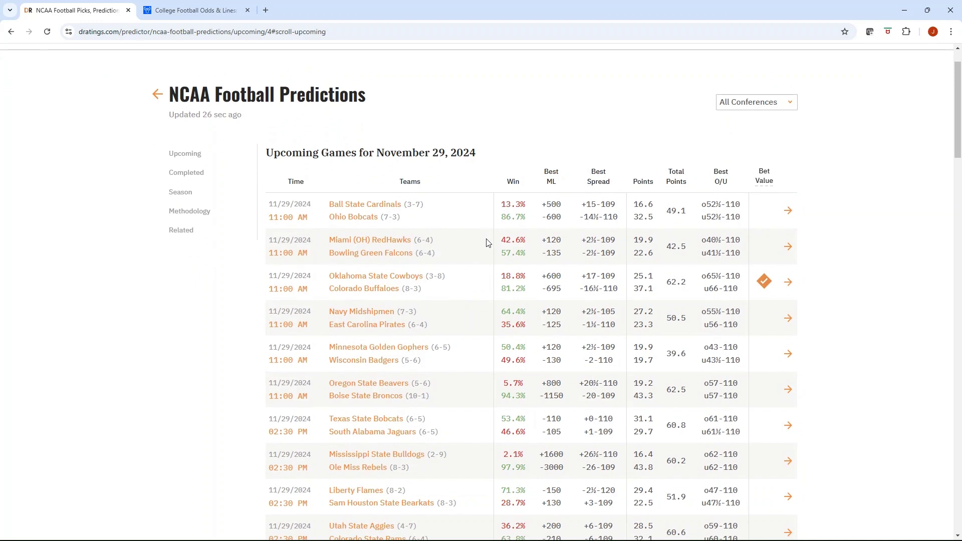
{"action": "scroll", "coordinate": [425, 299], "scroll_direction": "down", "scroll_amount": 2}
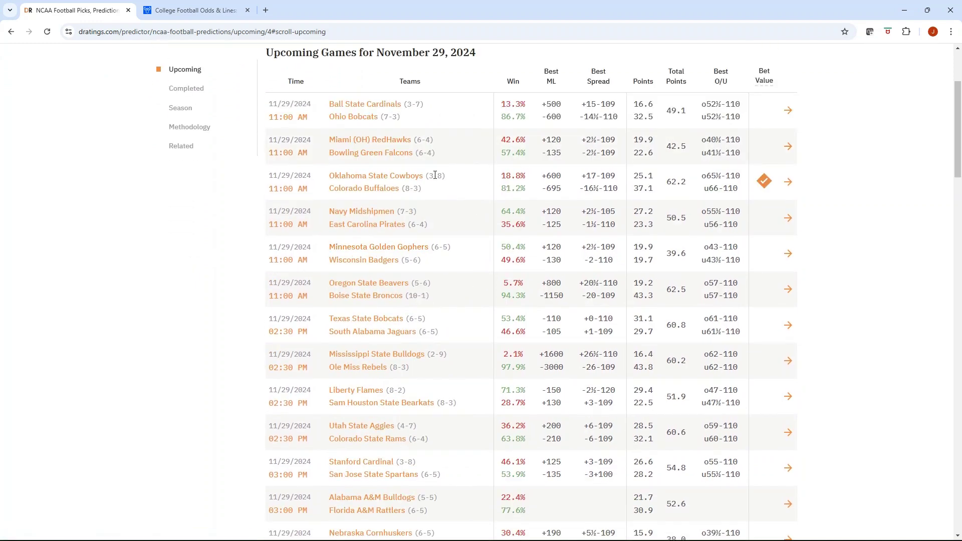
{"action": "scroll", "coordinate": [451, 201], "scroll_direction": "up", "scroll_amount": 3}
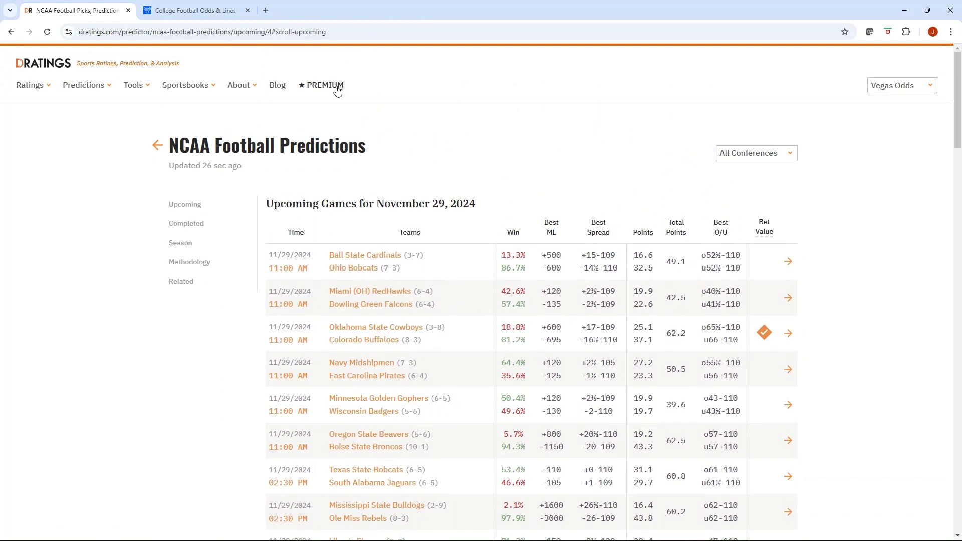
Examine the win percentages, best odds and bet value marks across the November 29, 2024 games, including Oklahoma State at Colorado.
{"action": "scroll", "coordinate": [433, 164], "scroll_direction": "down", "scroll_amount": 1}
{"action": "scroll", "coordinate": [434, 167], "scroll_direction": "up", "scroll_amount": 1}
{"action": "scroll", "coordinate": [434, 167], "scroll_direction": "down", "scroll_amount": 1}
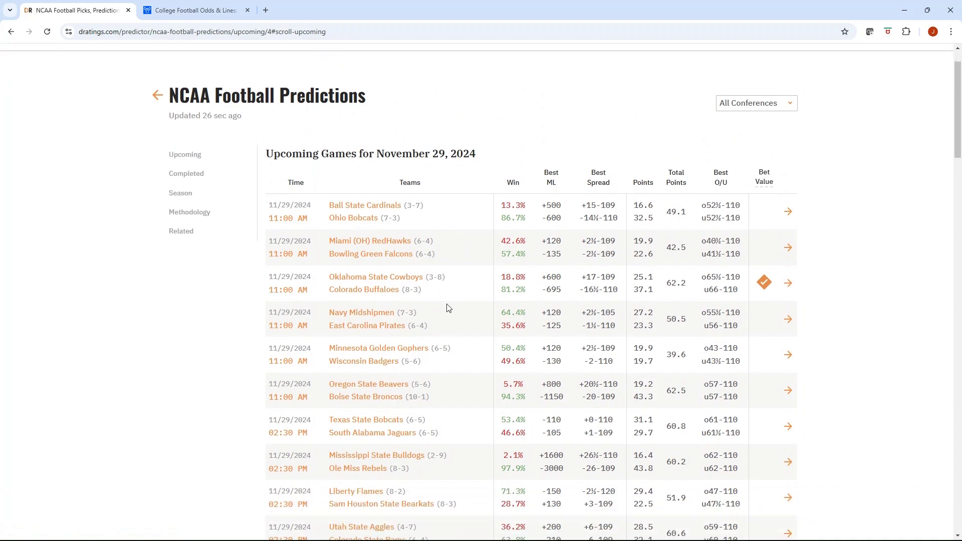
{"action": "scroll", "coordinate": [461, 283], "scroll_direction": "down", "scroll_amount": 2}
{"action": "scroll", "coordinate": [461, 282], "scroll_direction": "down", "scroll_amount": 1}
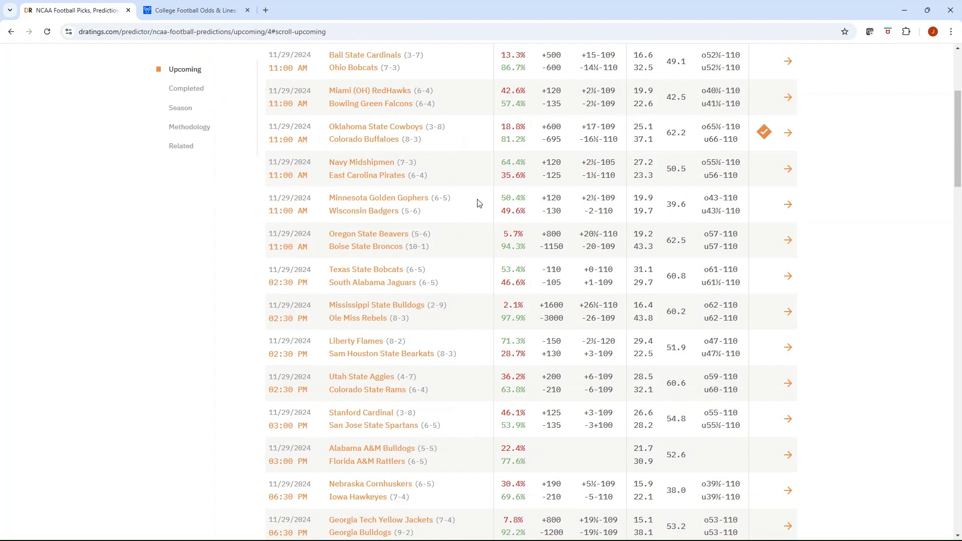
{"action": "scroll", "coordinate": [476, 205], "scroll_direction": "up", "scroll_amount": 1}
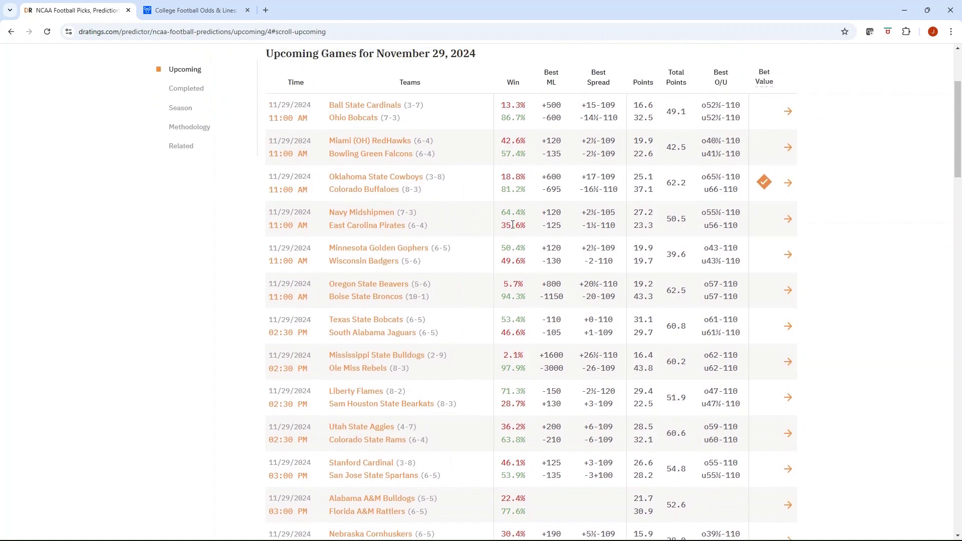
{"action": "scroll", "coordinate": [490, 221], "scroll_direction": "down", "scroll_amount": 6}
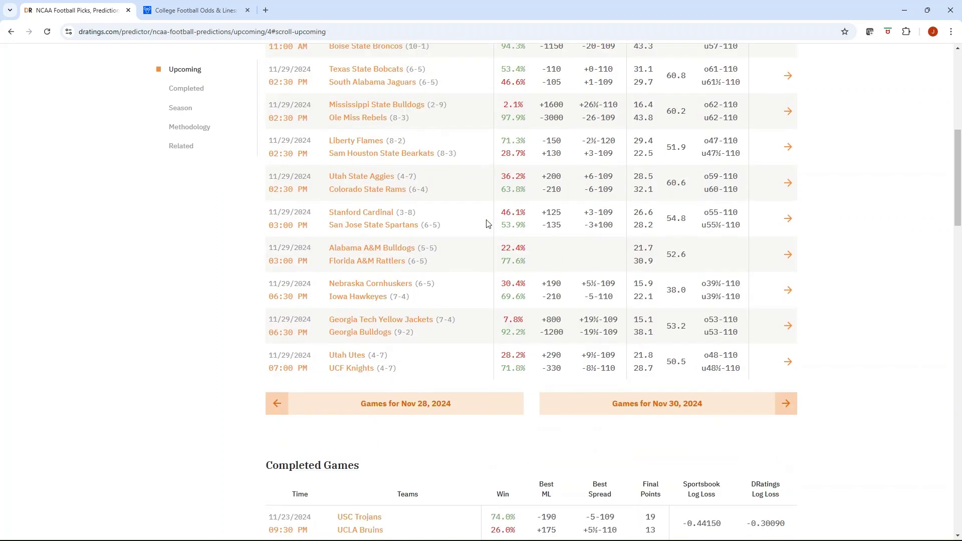
{"action": "scroll", "coordinate": [489, 224], "scroll_direction": "up", "scroll_amount": 6}
{"action": "scroll", "coordinate": [488, 224], "scroll_direction": "up", "scroll_amount": 3}
{"action": "scroll", "coordinate": [410, 234], "scroll_direction": "down", "scroll_amount": 2}
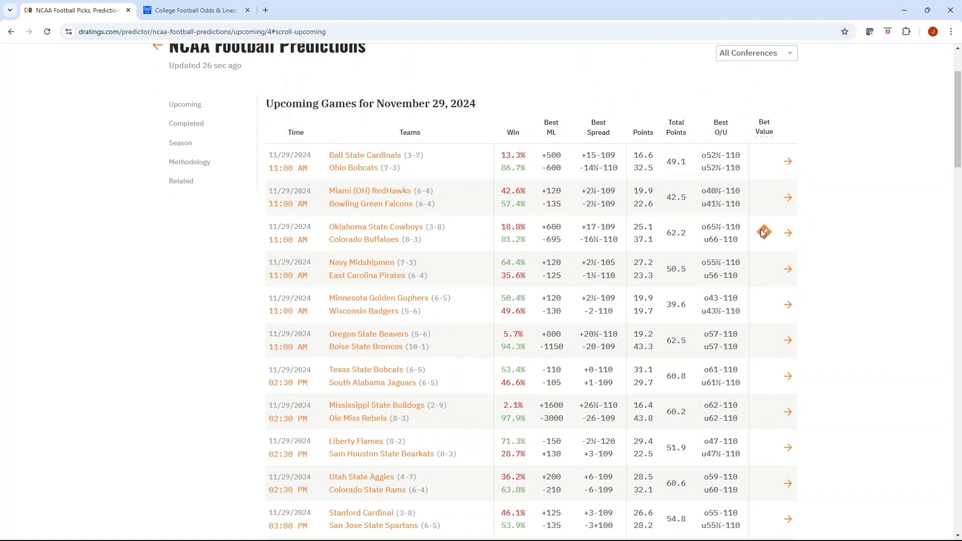
Open the Oklahoma St at Colorado game page and review its money line, spread analysis and over/under sections.
{"action": "left_click", "coordinate": [788, 235]}
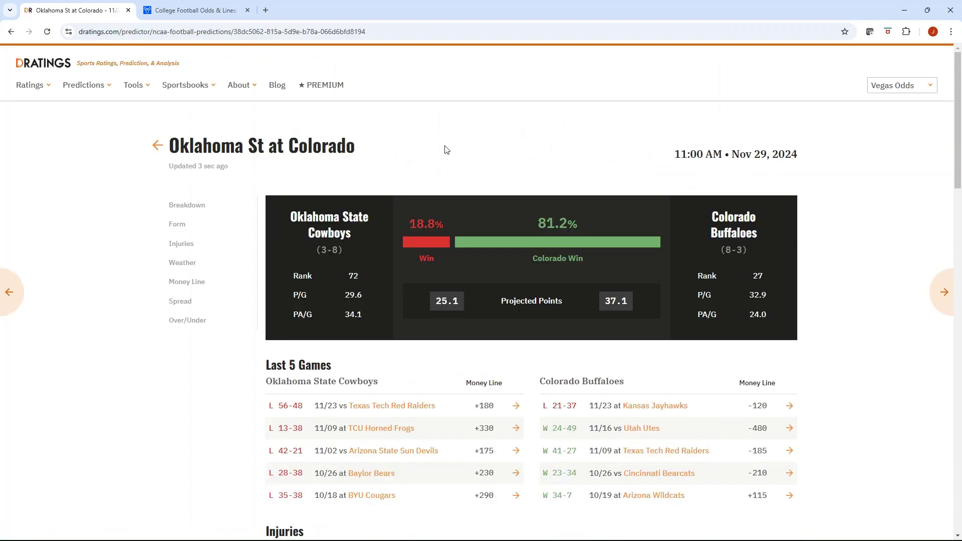
{"action": "scroll", "coordinate": [450, 215], "scroll_direction": "down", "scroll_amount": 15}
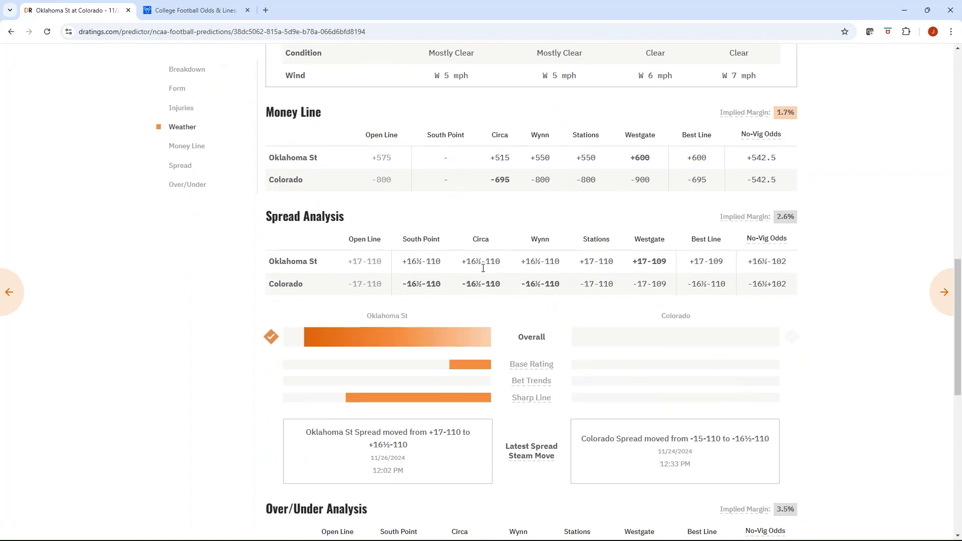
{"action": "scroll", "coordinate": [476, 214], "scroll_direction": "down", "scroll_amount": 1}
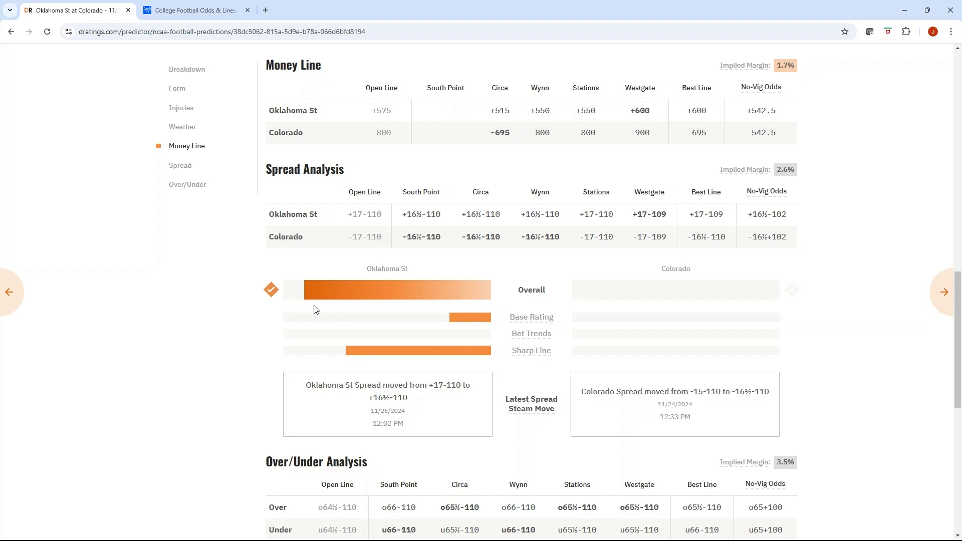
{"action": "scroll", "coordinate": [334, 291], "scroll_direction": "down", "scroll_amount": 3}
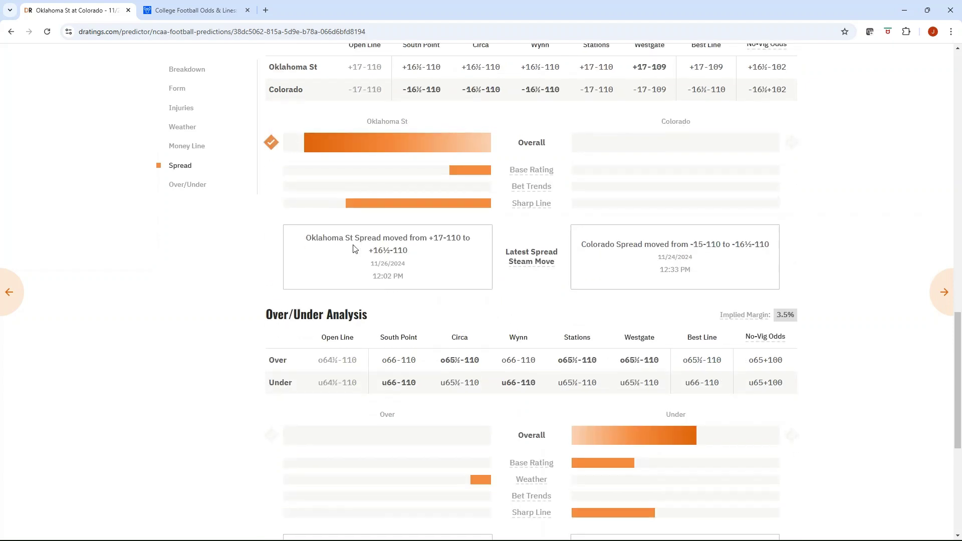
{"action": "scroll", "coordinate": [354, 249], "scroll_direction": "up", "scroll_amount": 2}
{"action": "left_click_drag", "start_coordinate": [340, 10], "coordinate": [0, 152]}
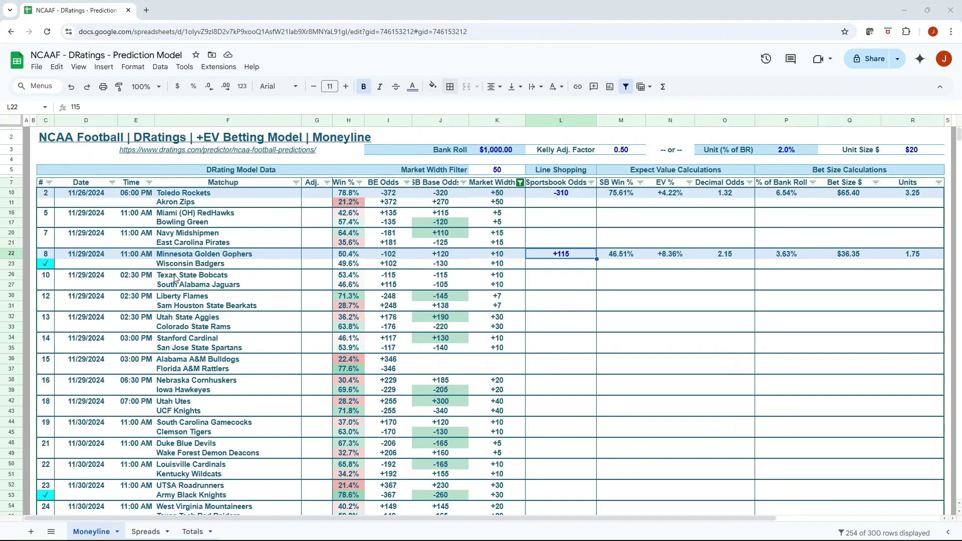
{"action": "key", "text": "alt+Tab"}
{"action": "left_click_drag", "start_coordinate": [52, 77], "coordinate": [573, 155]}
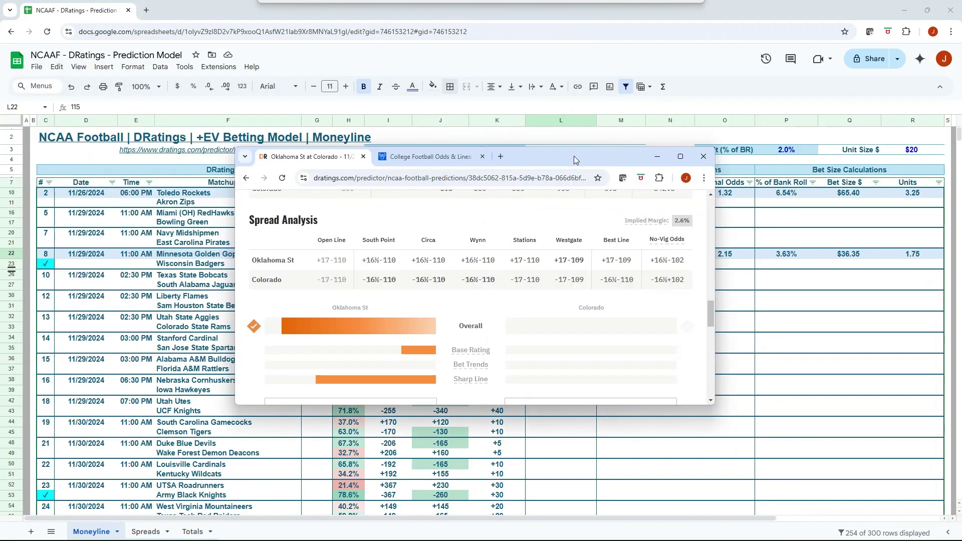
{"action": "left_click", "coordinate": [695, 155]}
Return from the Oklahoma St at Colorado page to the NCAA Football Predictions list and show the November 29, 2024 games.
{"action": "scroll", "coordinate": [333, 221], "scroll_direction": "up", "scroll_amount": 12}
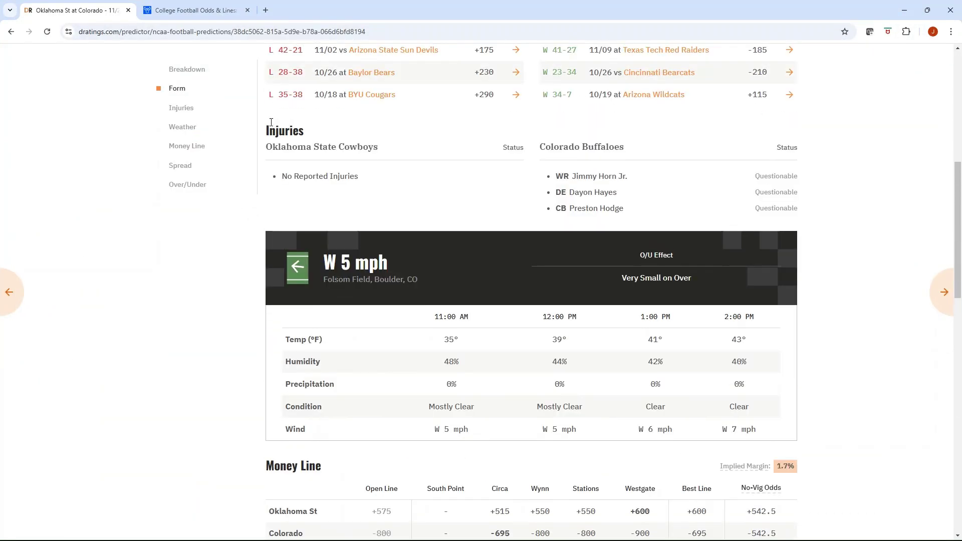
{"action": "scroll", "coordinate": [282, 153], "scroll_direction": "up", "scroll_amount": 4}
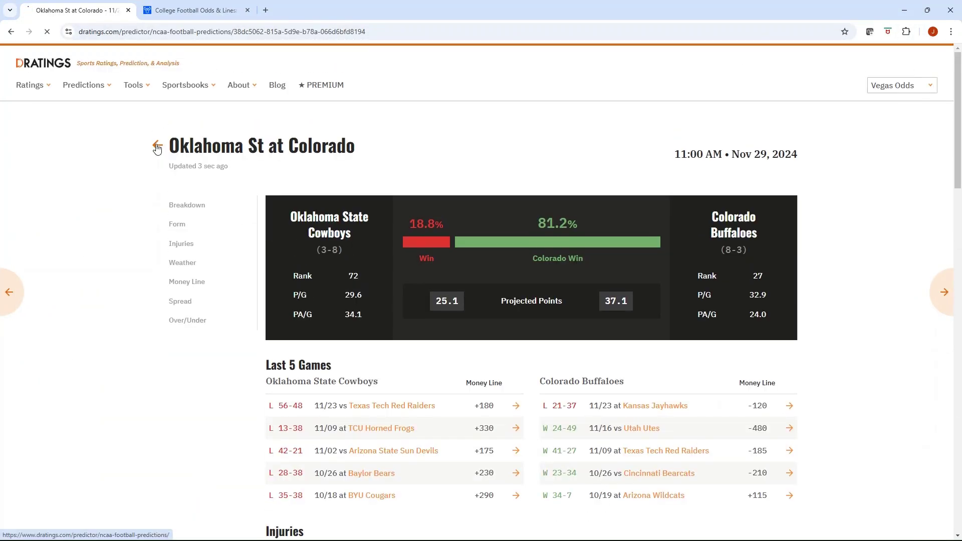
{"action": "scroll", "coordinate": [504, 310], "scroll_direction": "down", "scroll_amount": 3}
{"action": "scroll", "coordinate": [504, 312], "scroll_direction": "up", "scroll_amount": 2}
{"action": "left_click", "coordinate": [670, 295]}
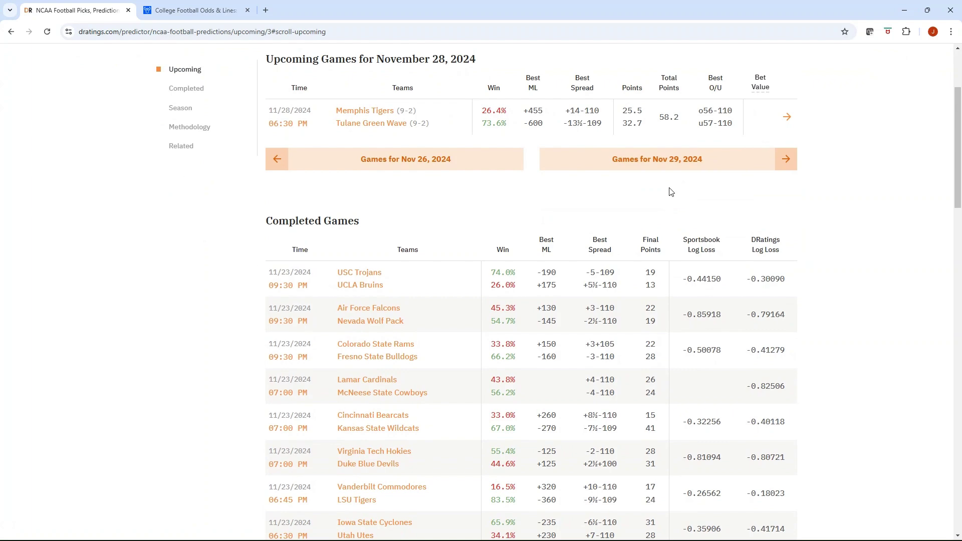
{"action": "left_click", "coordinate": [647, 256]}
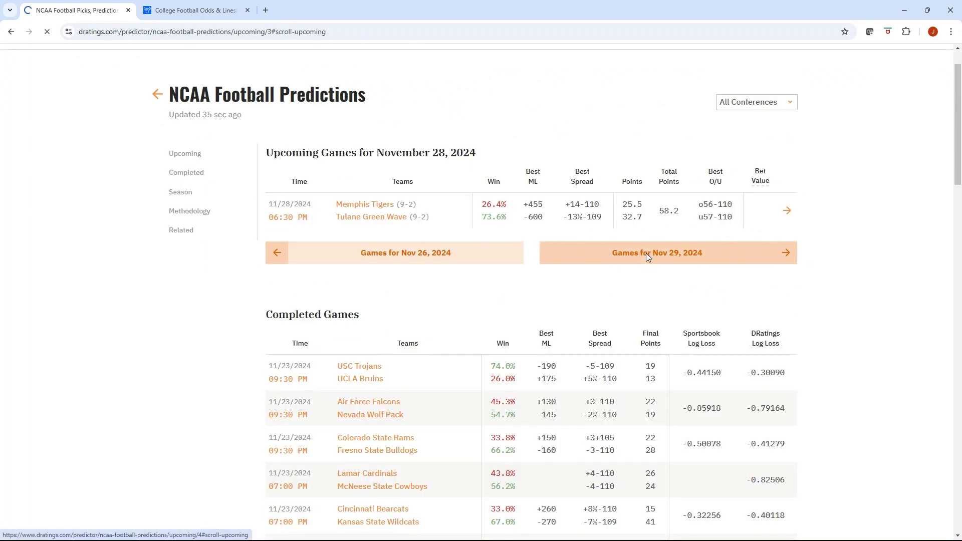
Open the Oklahoma St at Colorado game page from the list again and review its Spread Analysis ratings.
{"action": "scroll", "coordinate": [575, 268], "scroll_direction": "down", "scroll_amount": 4}
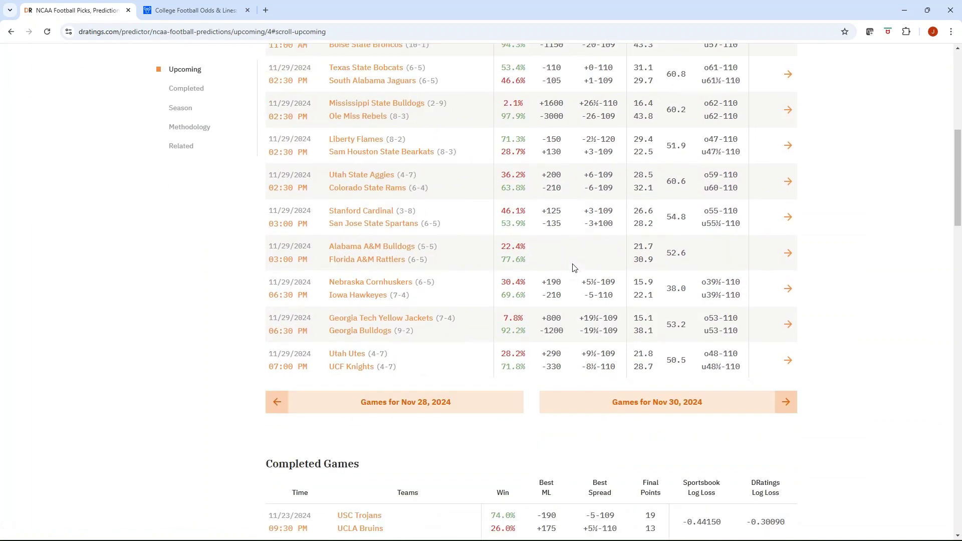
{"action": "scroll", "coordinate": [575, 268], "scroll_direction": "up", "scroll_amount": 6}
{"action": "left_click", "coordinate": [789, 234]}
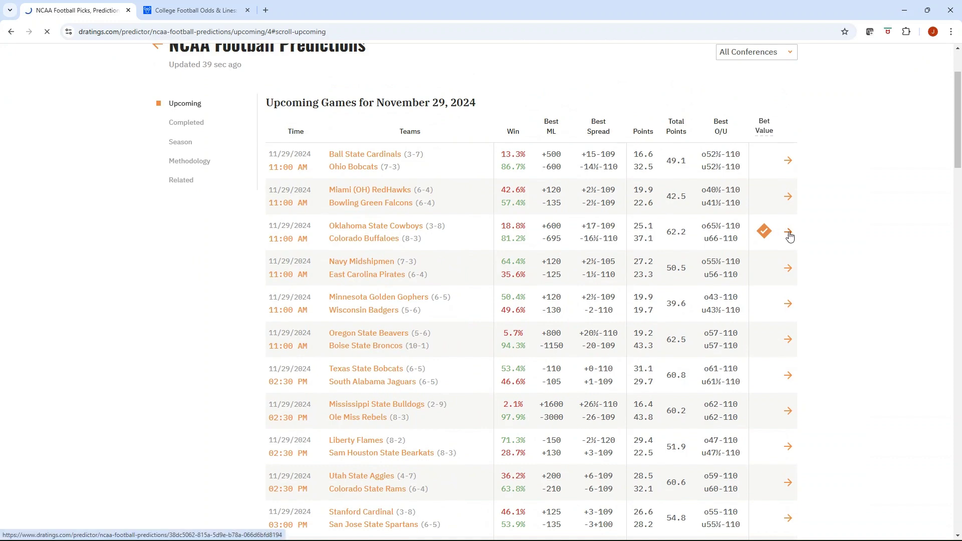
{"action": "scroll", "coordinate": [538, 170], "scroll_direction": "down", "scroll_amount": 5}
{"action": "scroll", "coordinate": [538, 170], "scroll_direction": "down", "scroll_amount": 15}
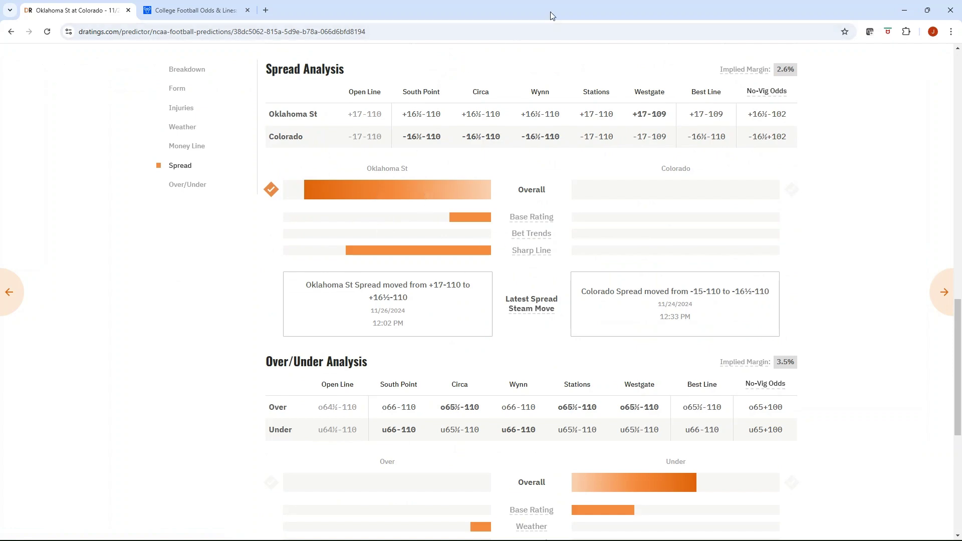
Switch to the Google Sheets model's Spreads sheet and compare the Oklahoma State Cowboys' Spread with their SB Base line.
{"action": "key", "text": "alt+Tab"}
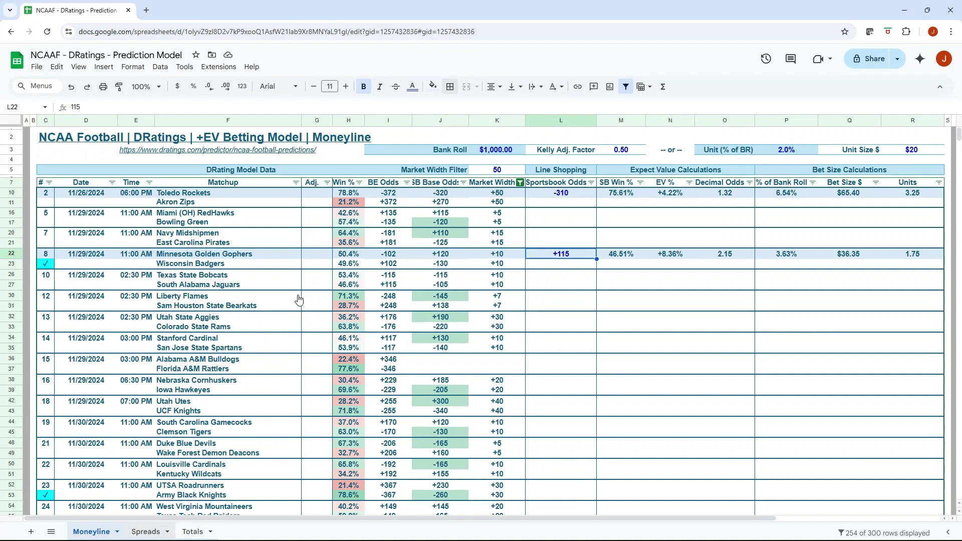
{"action": "key", "text": "ctrl+shift+Page_Down"}
{"action": "left_click", "coordinate": [277, 274]}
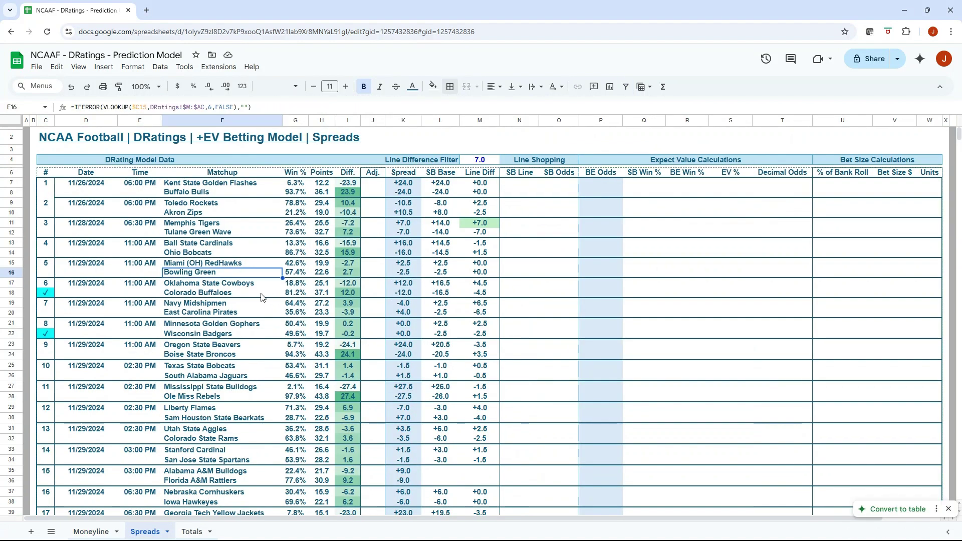
{"action": "left_click", "coordinate": [416, 288]}
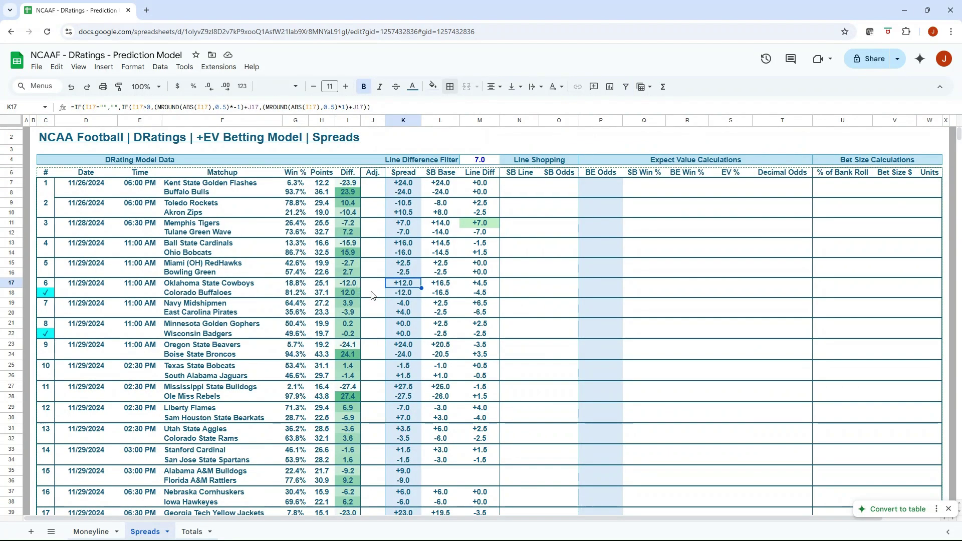
{"action": "left_click", "coordinate": [445, 285]}
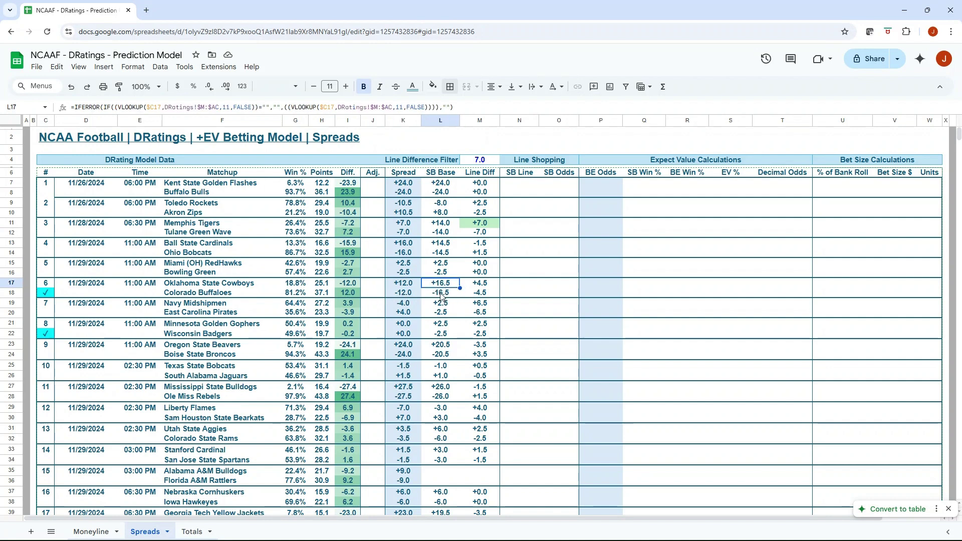
{"action": "left_click", "coordinate": [529, 284]}
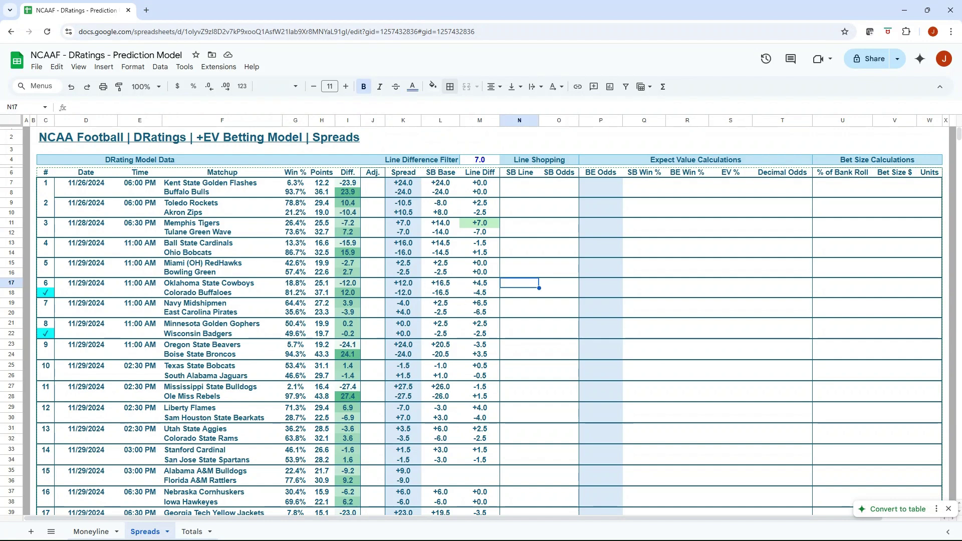
{"action": "left_click", "coordinate": [443, 286]}
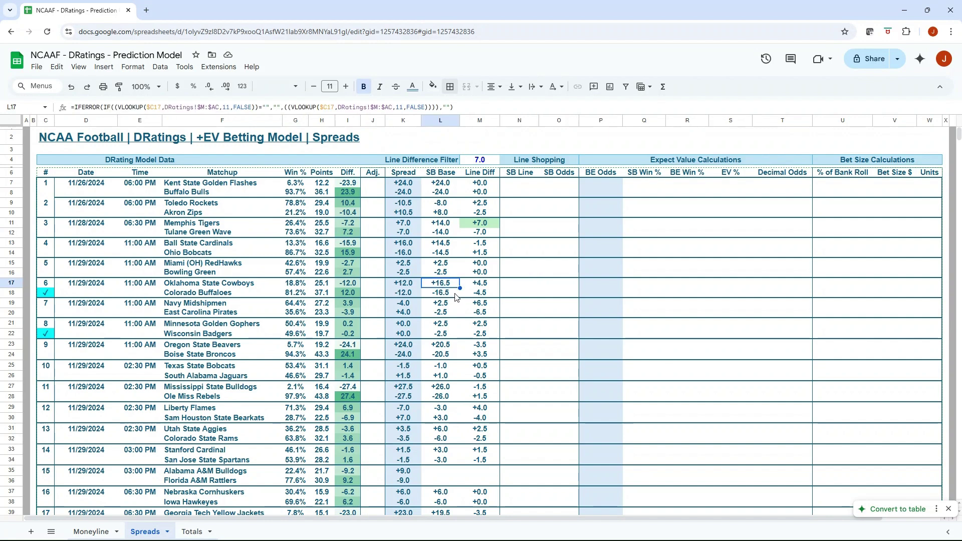
{"action": "left_click", "coordinate": [535, 286]}
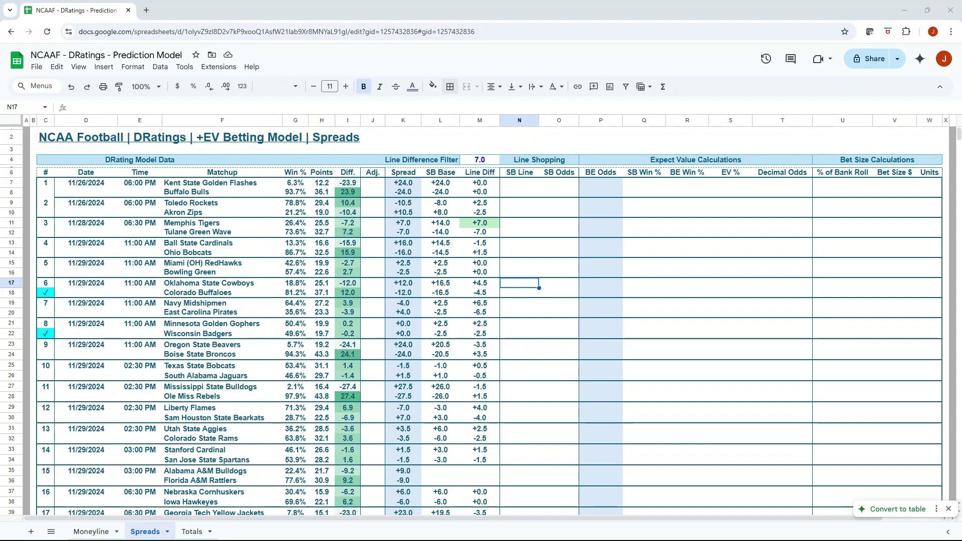
Switch to Sportsbook Review's college football odds, find Oklahoma State and compare its spread lines across the sportsbooks.
{"action": "left_click_drag", "start_coordinate": [0, 106], "coordinate": [288, 123]}
{"action": "left_click", "coordinate": [419, 122]}
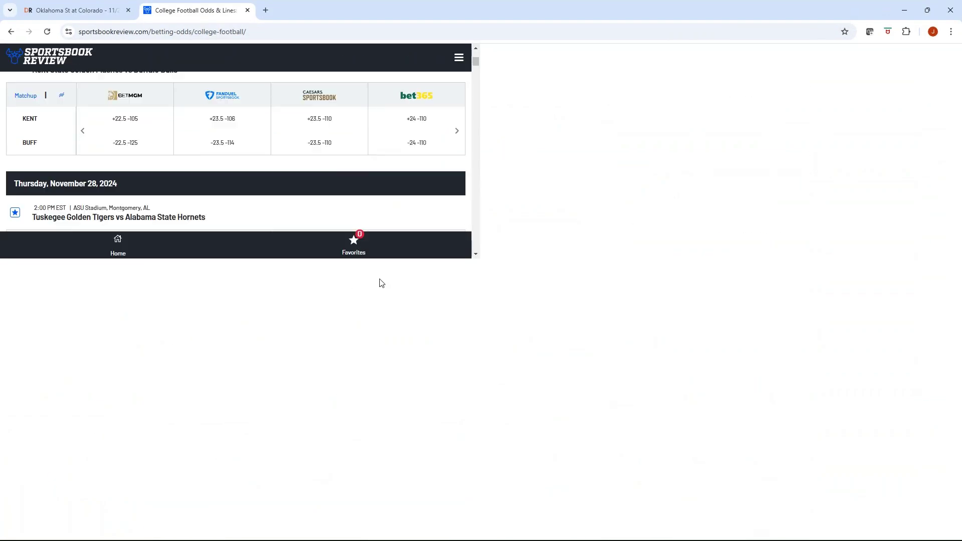
{"action": "scroll", "coordinate": [383, 253], "scroll_direction": "down", "scroll_amount": 7}
{"action": "key", "text": "ctrl+f"}
{"action": "type", "text": "ok"}
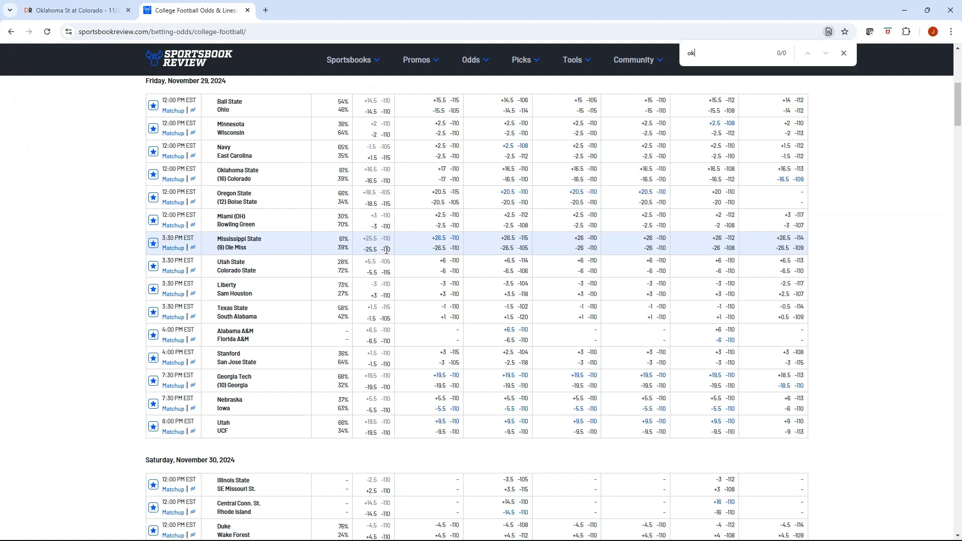
{"action": "type", "text": "lahom"}
{"action": "key", "text": "Escape"}
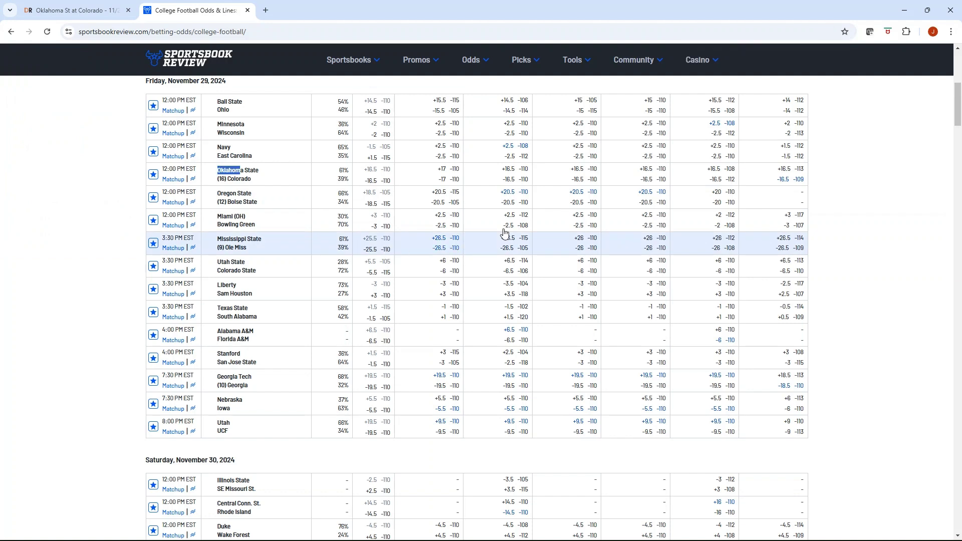
{"action": "scroll", "coordinate": [383, 228], "scroll_direction": "up", "scroll_amount": 1}
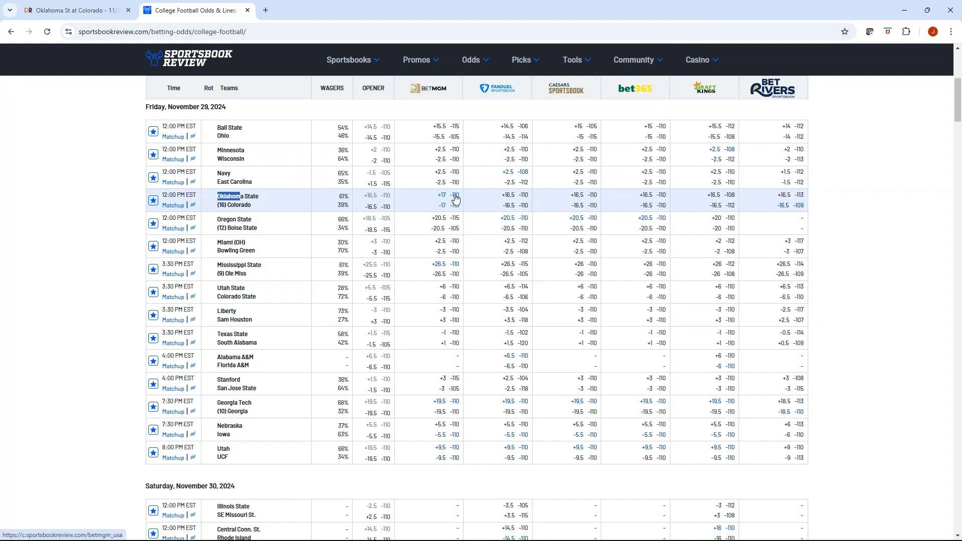
In the Spreads sheet, enter an SB Line of 17 and SB Odds of -110 for the Oklahoma State Cowboys and review their bet size.
{"action": "key", "text": "alt+Tab"}
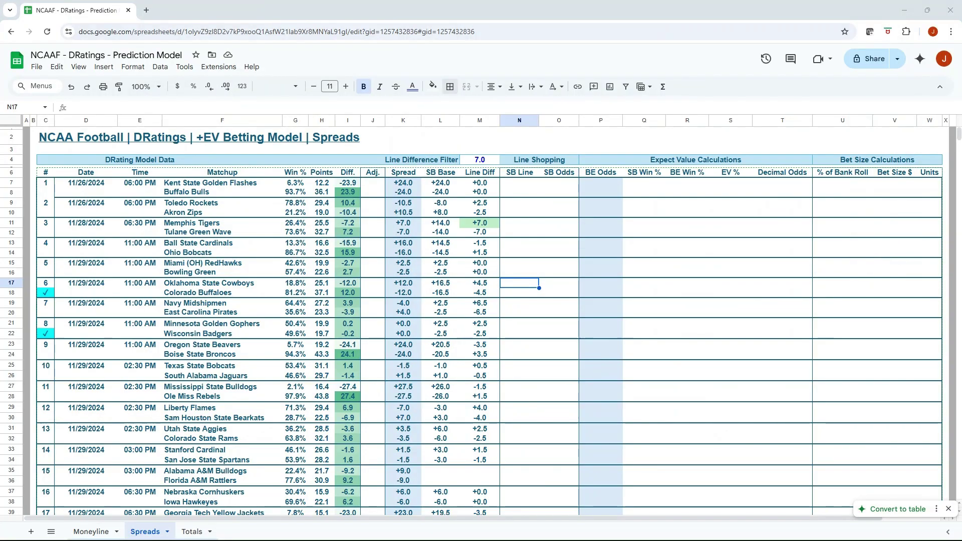
{"action": "left_click", "coordinate": [521, 286]}
{"action": "type", "text": "17"}
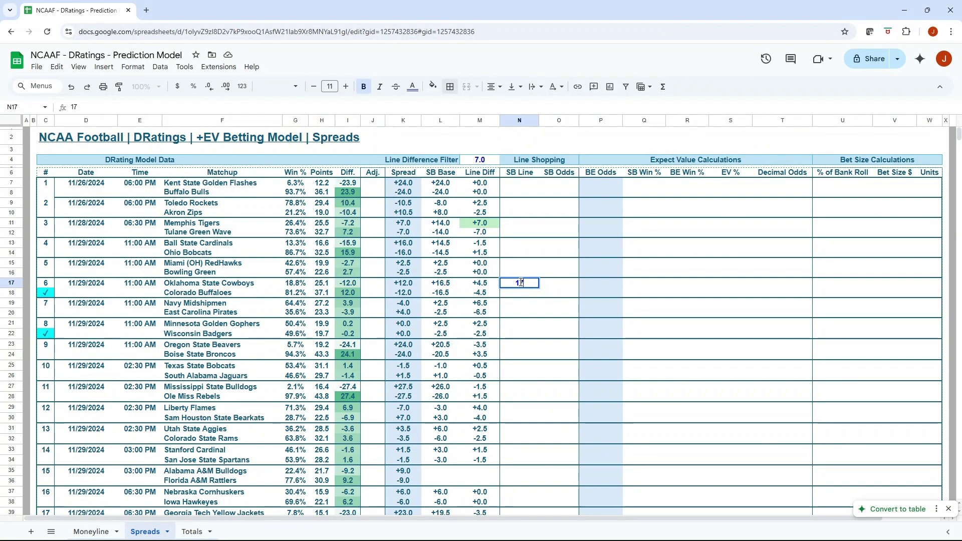
{"action": "key", "text": "Tab"}
{"action": "type", "text": "-110"}
{"action": "key", "text": "Return"}
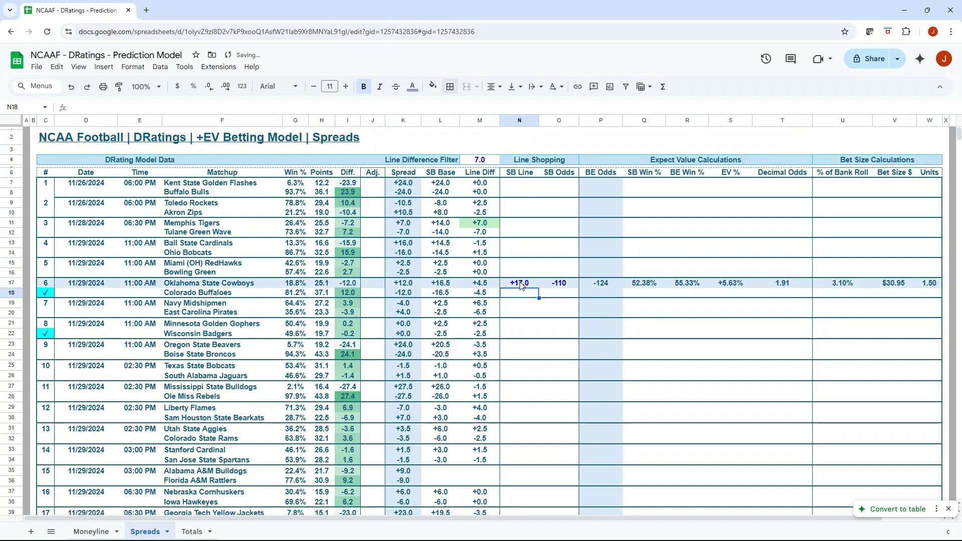
{"action": "left_click", "coordinate": [901, 290]}
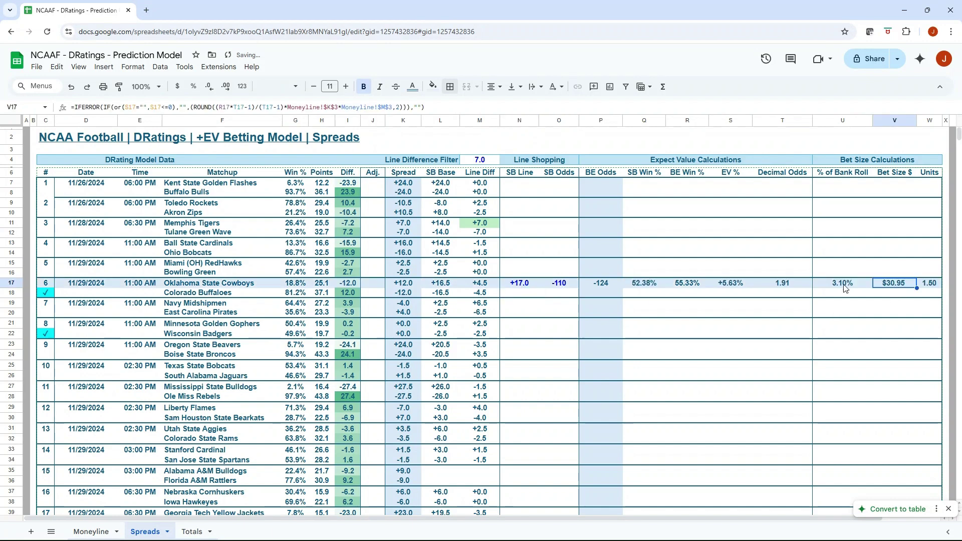
{"action": "left_click", "coordinate": [531, 288]}
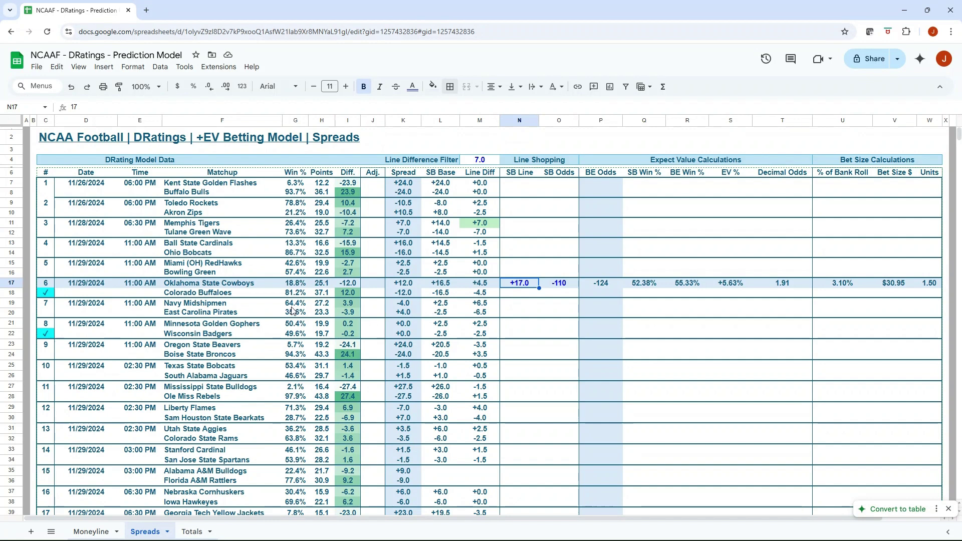
Switch to Sportsbook Review, open the Oklahoma State vs Colorado line history and examine FanDuel's point spread movement.
{"action": "key", "text": "alt+Tab"}
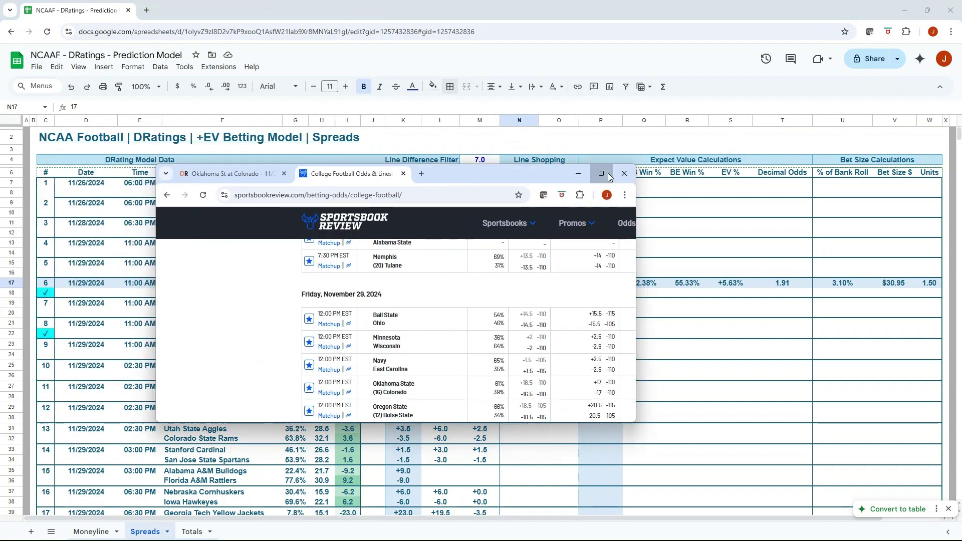
{"action": "left_click", "coordinate": [609, 173]}
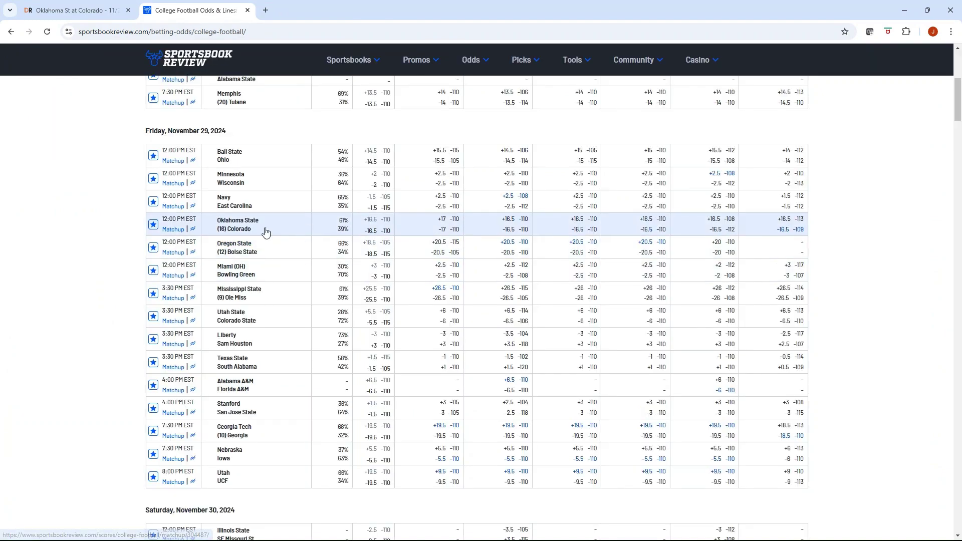
{"action": "left_click", "coordinate": [193, 231]}
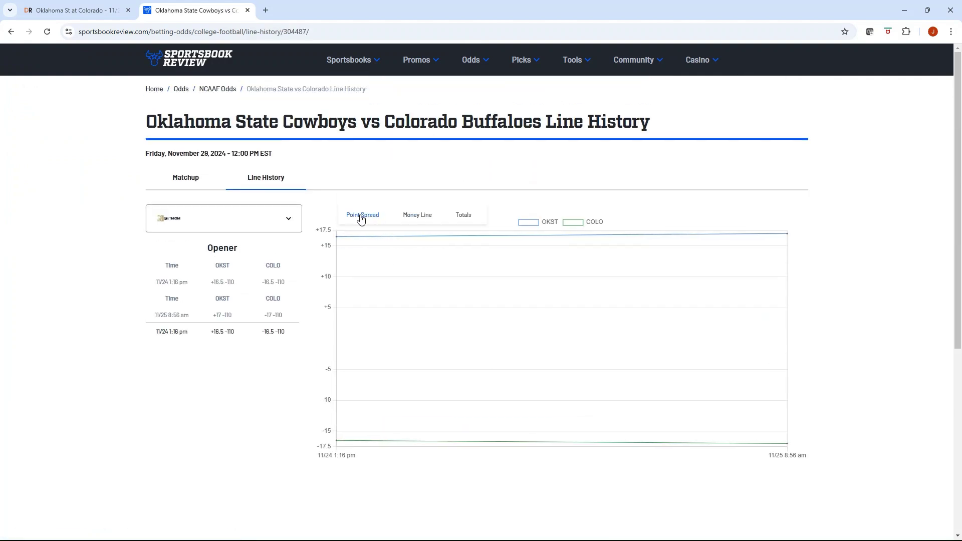
{"action": "left_click", "coordinate": [289, 220]}
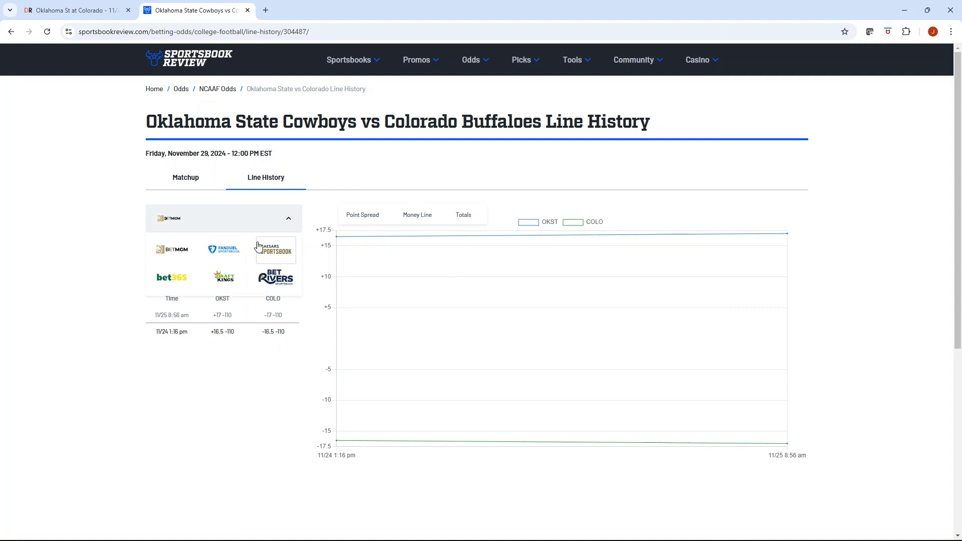
{"action": "left_click", "coordinate": [221, 255]}
{"action": "mouse_move", "coordinate": [335, 249]}
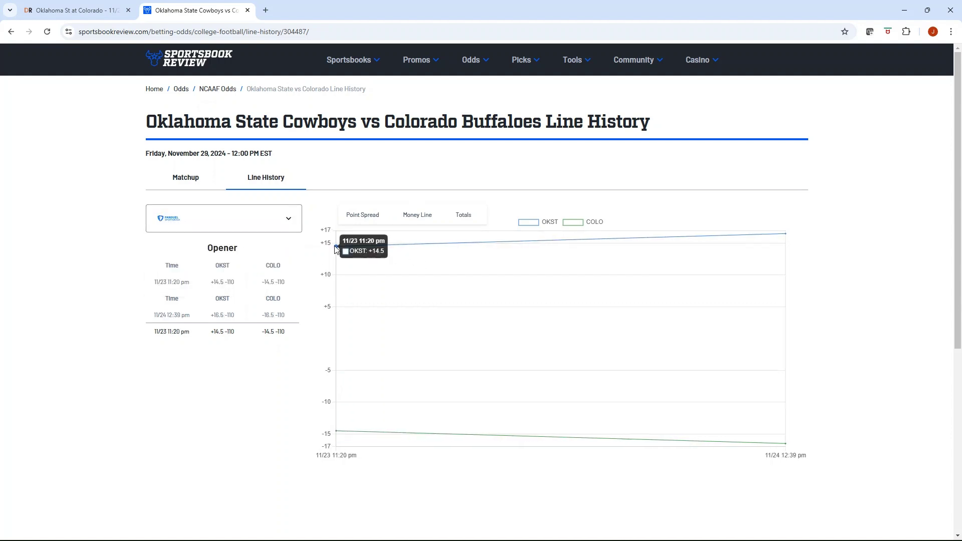
{"action": "mouse_move", "coordinate": [805, 233]}
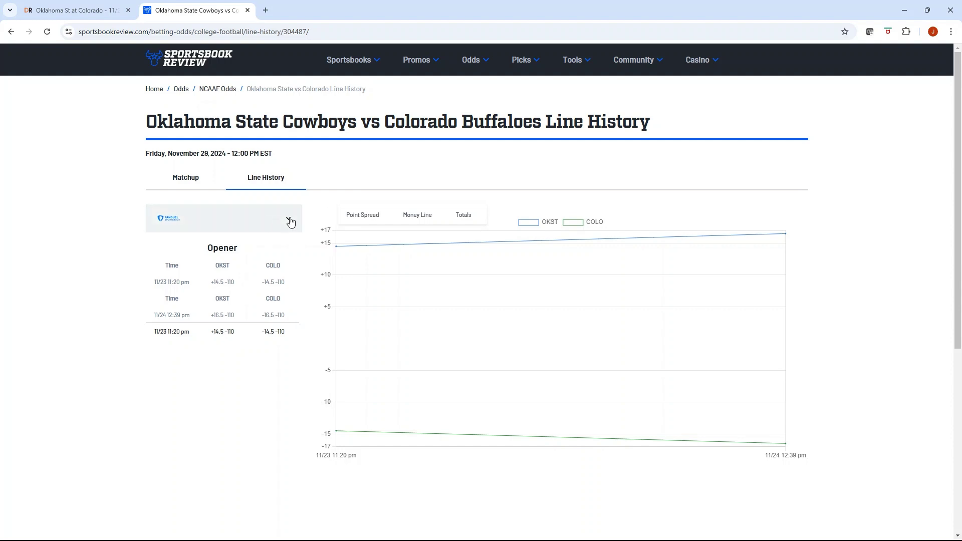
Open the Oklahoma State vs Colorado matchup page and review its betting consensus, team statistics and best odds.
{"action": "left_click", "coordinate": [195, 181]}
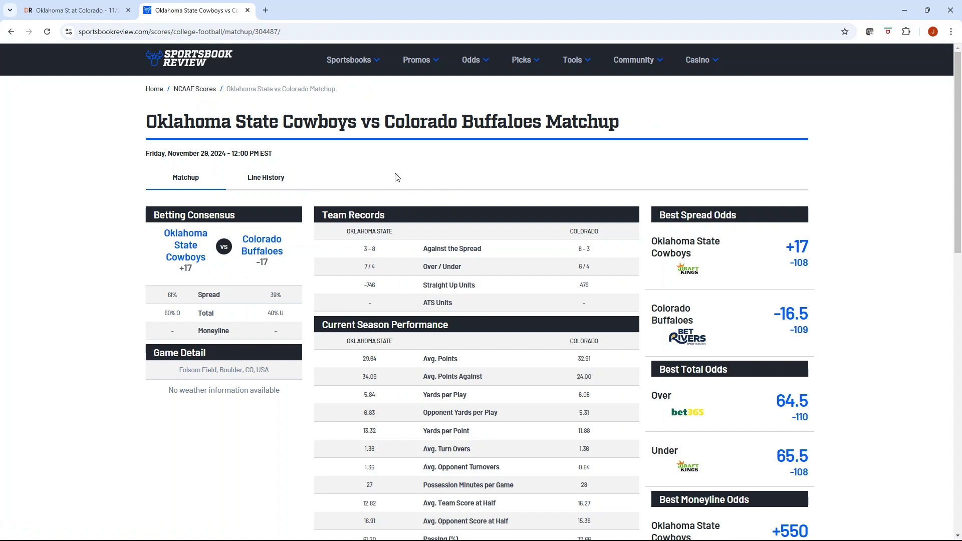
{"action": "scroll", "coordinate": [395, 178], "scroll_direction": "down", "scroll_amount": 3}
{"action": "scroll", "coordinate": [147, 61], "scroll_direction": "up", "scroll_amount": 3}
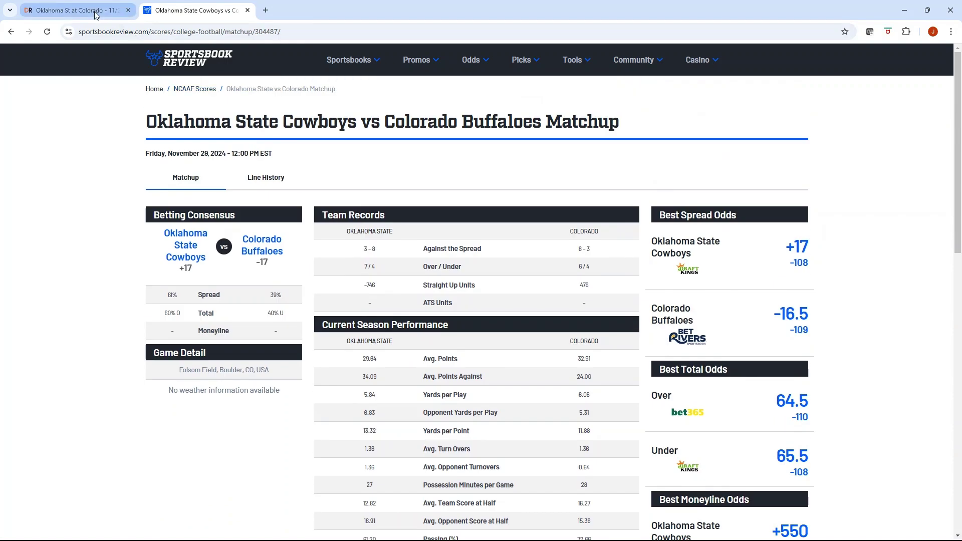
Review the DRatings Spread Analysis for Oklahoma St at Colorado and return to the Google Sheets model's Spreads sheet.
{"action": "left_click", "coordinate": [75, 10]}
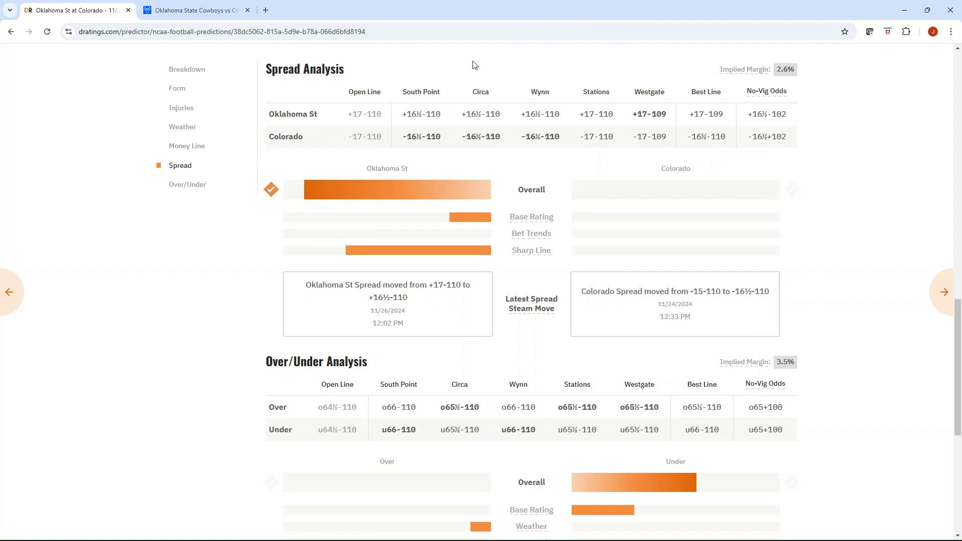
{"action": "left_click_drag", "start_coordinate": [597, 16], "coordinate": [0, 116]}
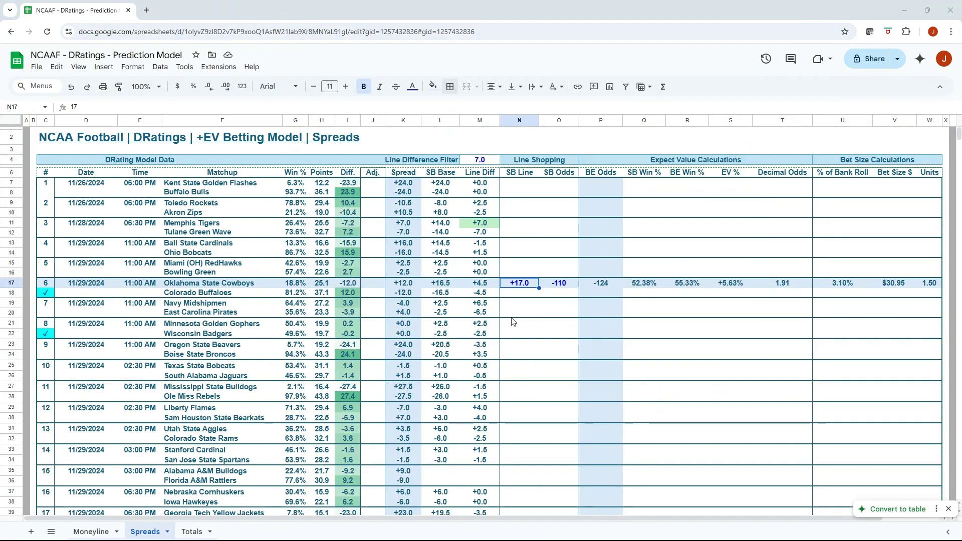
{"action": "left_click", "coordinate": [512, 315]}
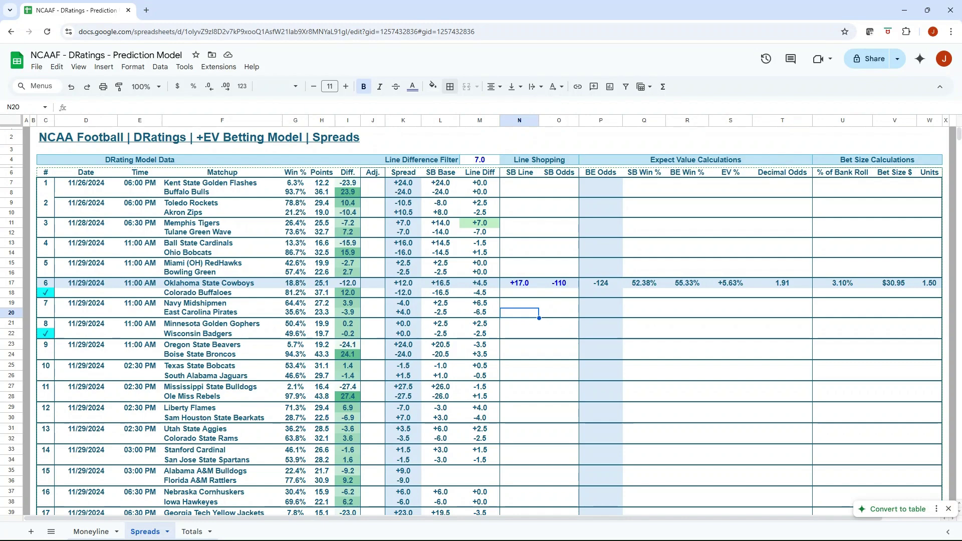
Switch back to Sportsbook Review's Oklahoma State vs Colorado matchup page and look through the season performance statistics.
{"action": "left_click_drag", "start_coordinate": [961, 200], "coordinate": [614, 184]}
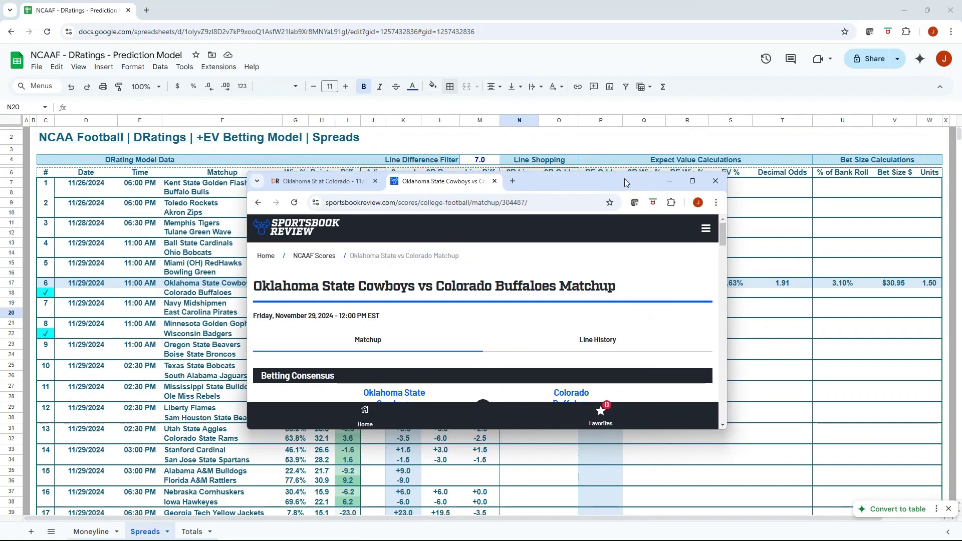
{"action": "left_click", "coordinate": [695, 183]}
{"action": "scroll", "coordinate": [506, 305], "scroll_direction": "down", "scroll_amount": 2}
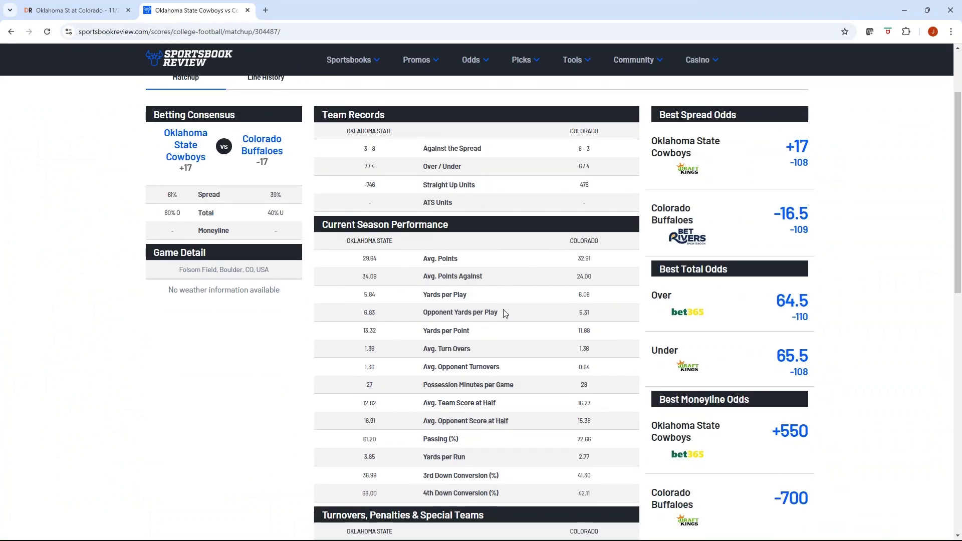
{"action": "scroll", "coordinate": [488, 298], "scroll_direction": "down", "scroll_amount": 1}
{"action": "scroll", "coordinate": [489, 298], "scroll_direction": "down", "scroll_amount": 3}
{"action": "scroll", "coordinate": [411, 309], "scroll_direction": "up", "scroll_amount": 6}
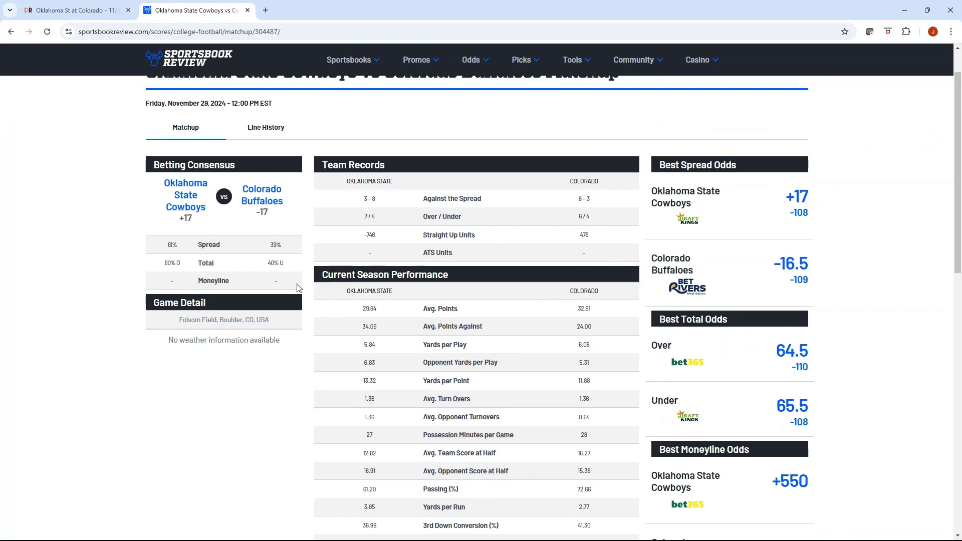
Check the matchup's BetMGM line history and return to the Oklahoma State Cowboys' SB Line in the Spreads sheet.
{"action": "left_click", "coordinate": [271, 182]}
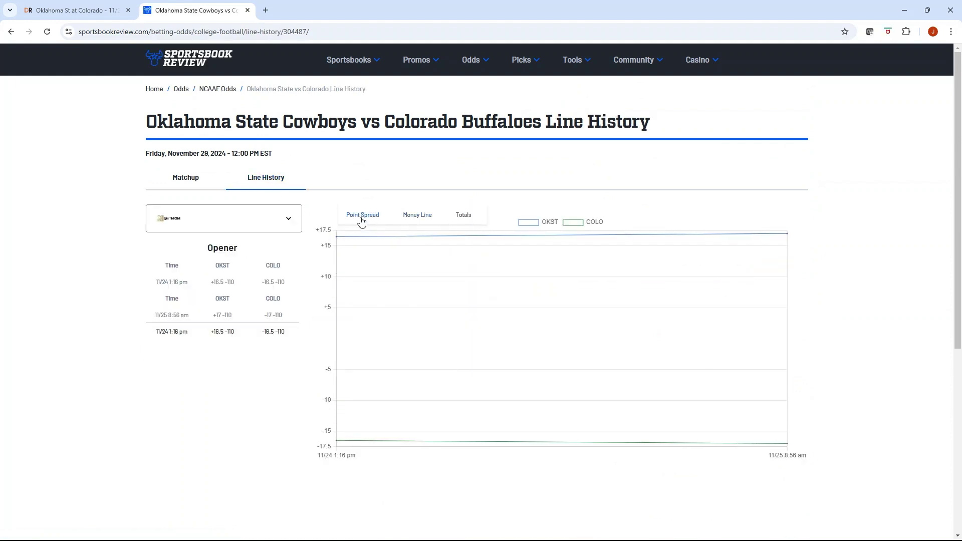
{"action": "left_click", "coordinate": [905, 10]}
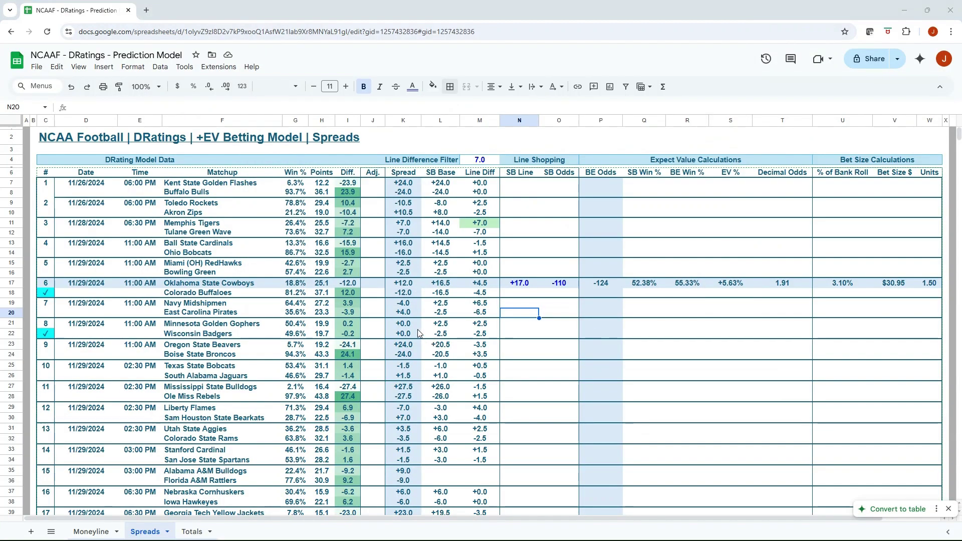
{"action": "left_click", "coordinate": [521, 286]}
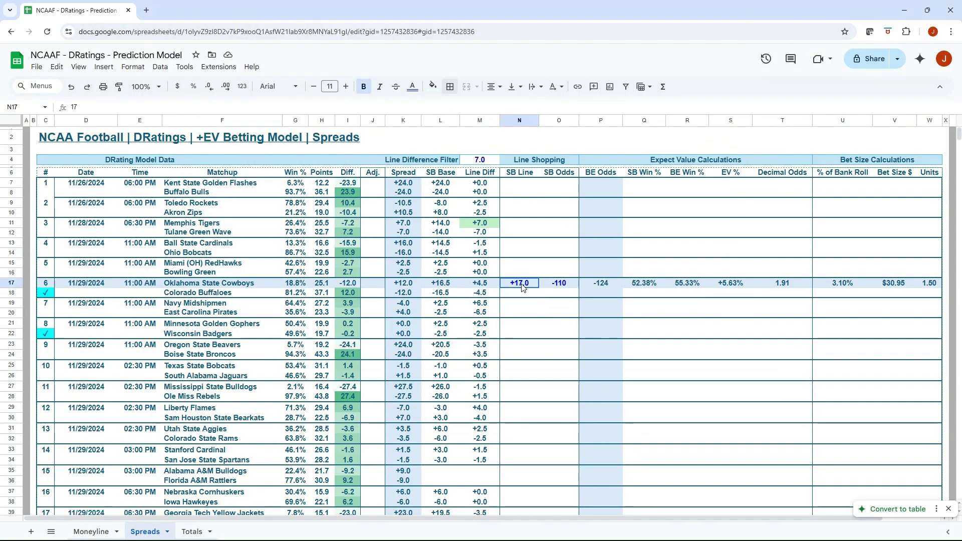
Check the Line Difference Filter and how the Memphis Tigers' Line Diff derives from their Spread and SB Base.
{"action": "left_click", "coordinate": [483, 163]}
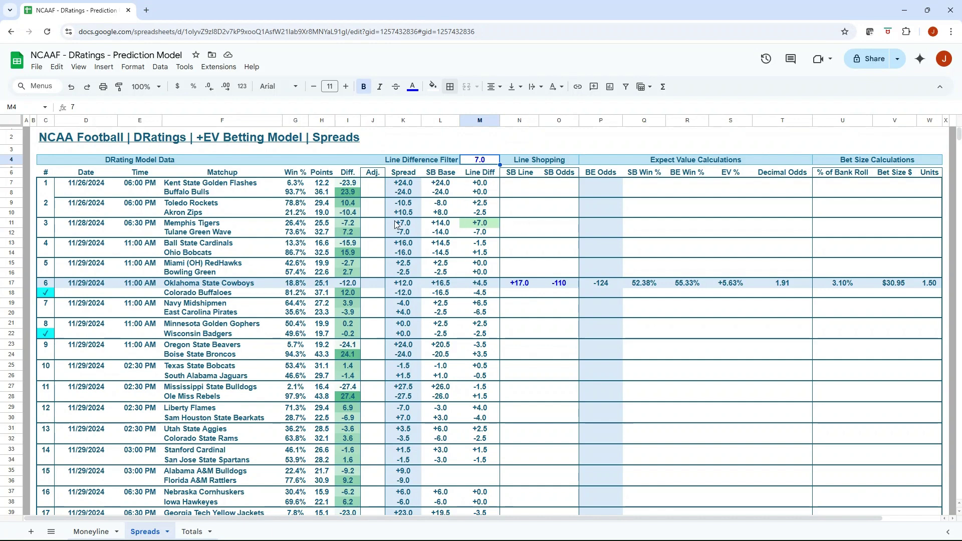
{"action": "left_click", "coordinate": [410, 225]}
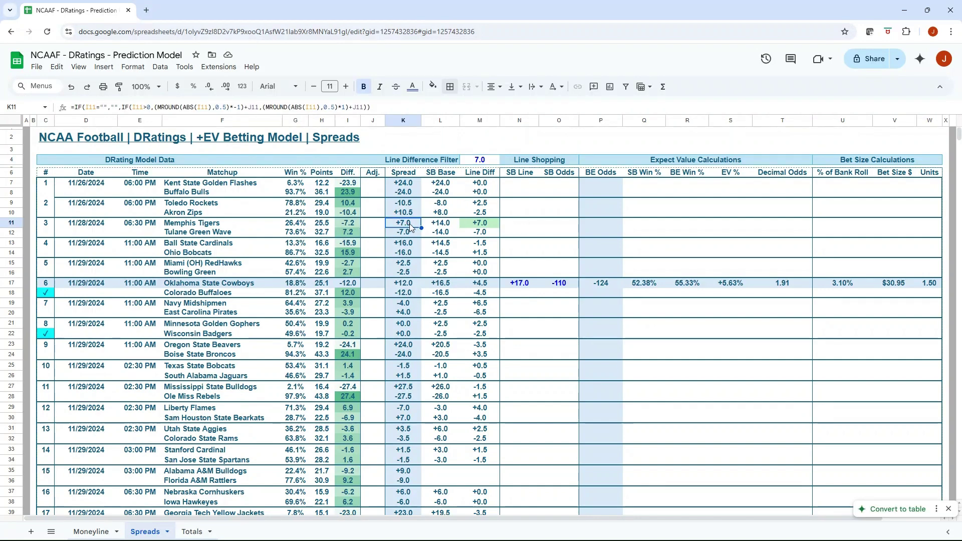
{"action": "left_click", "coordinate": [444, 225]}
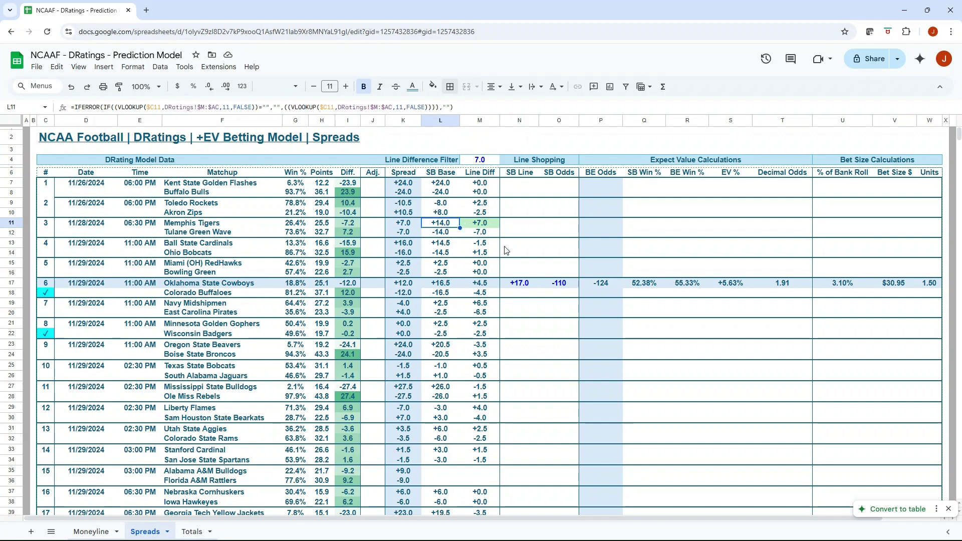
{"action": "left_click", "coordinate": [492, 227]}
{"action": "scroll", "coordinate": [492, 225], "scroll_direction": "down", "scroll_amount": 4}
{"action": "scroll", "coordinate": [492, 220], "scroll_direction": "up", "scroll_amount": 4}
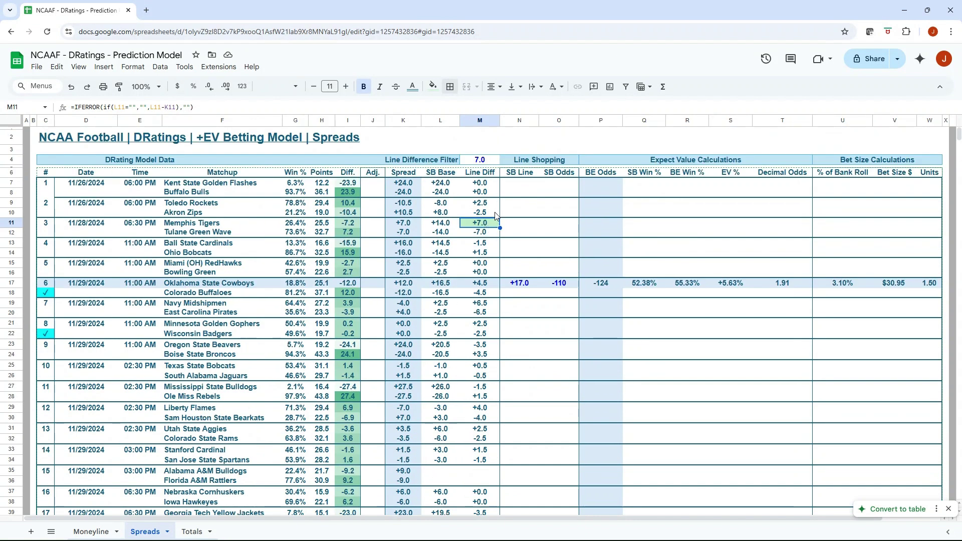
Look through the Spreads sheet's Line Diff column for other games highlighted by the filter.
{"action": "scroll", "coordinate": [483, 248], "scroll_direction": "down", "scroll_amount": 9}
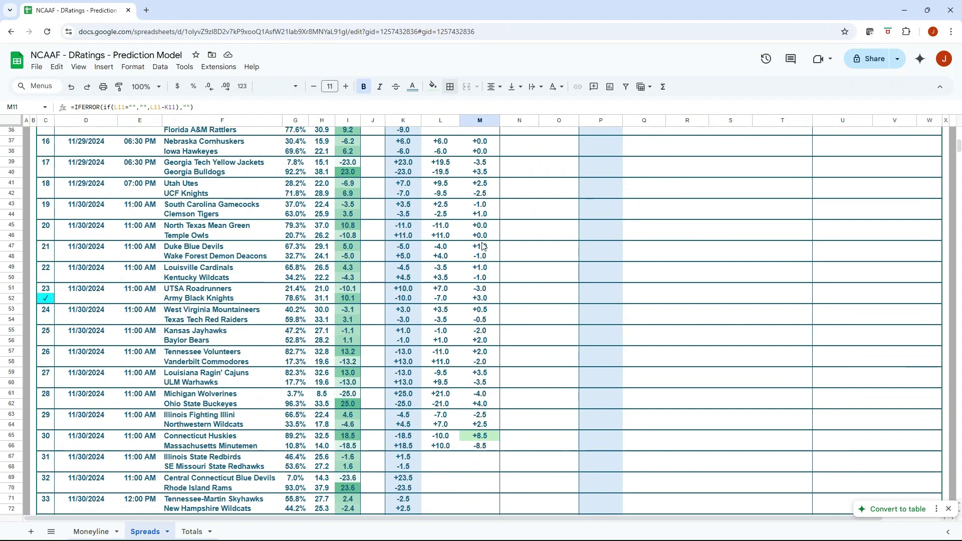
{"action": "scroll", "coordinate": [483, 248], "scroll_direction": "down", "scroll_amount": 2}
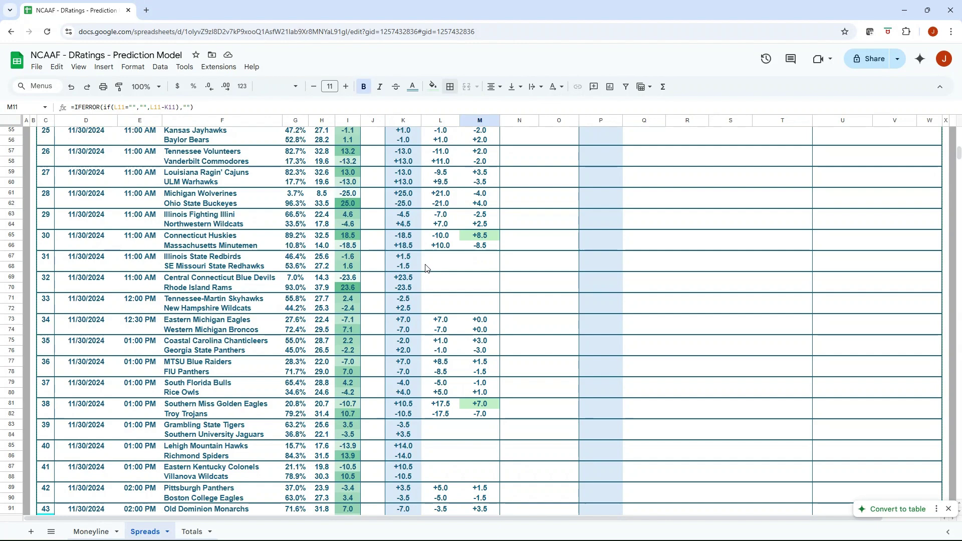
{"action": "scroll", "coordinate": [434, 256], "scroll_direction": "up", "scroll_amount": 12}
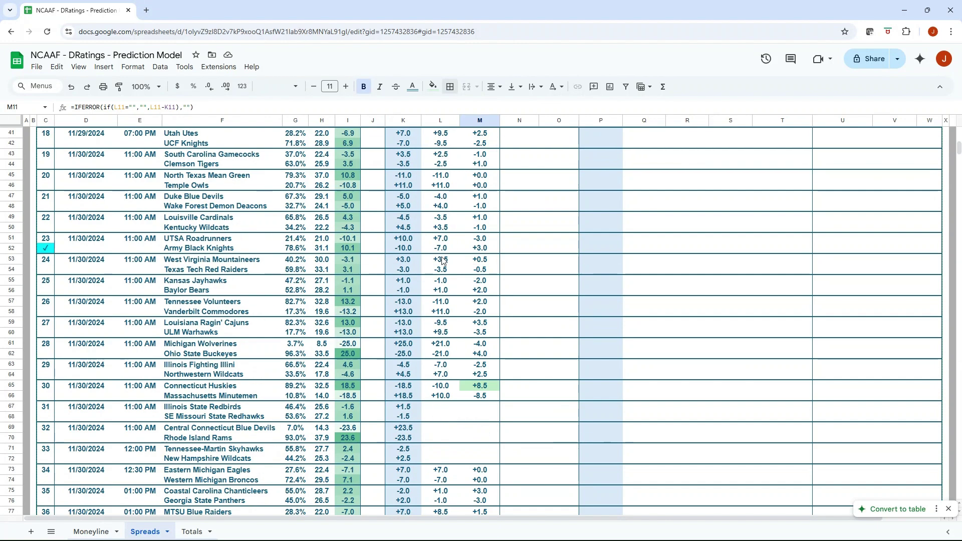
Compare the Memphis Tigers' Spread with their SB Base and select their empty SB Line cell.
{"action": "left_click", "coordinate": [408, 227]}
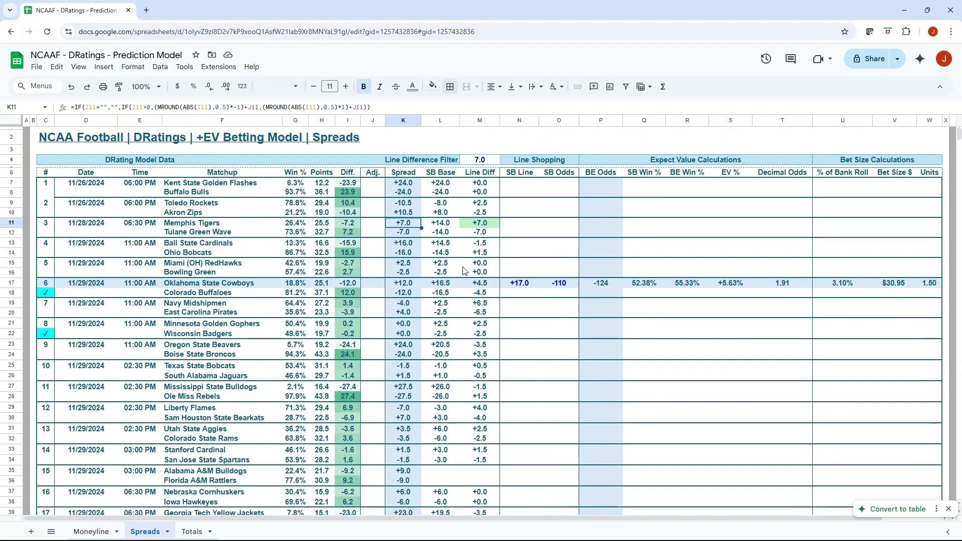
{"action": "key", "text": "Right"}
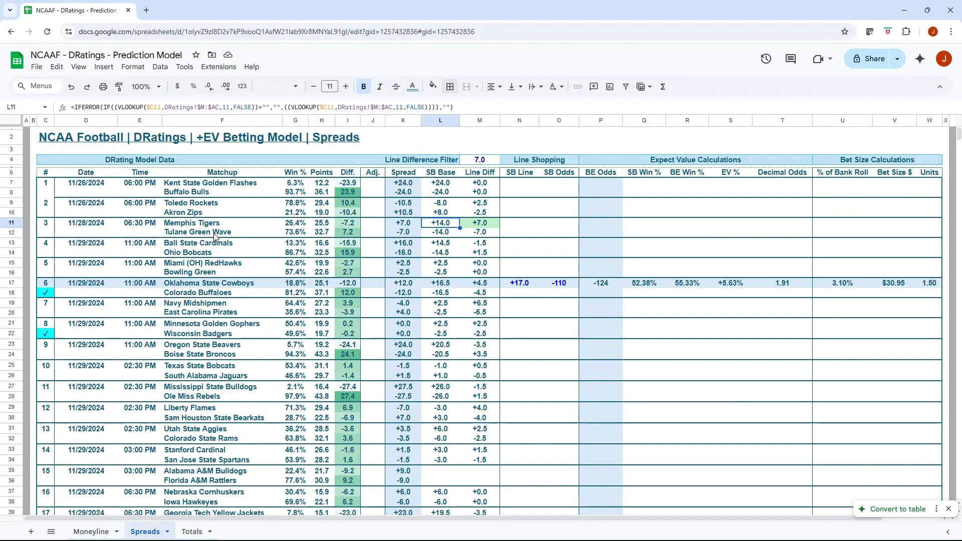
{"action": "left_click", "coordinate": [392, 226]}
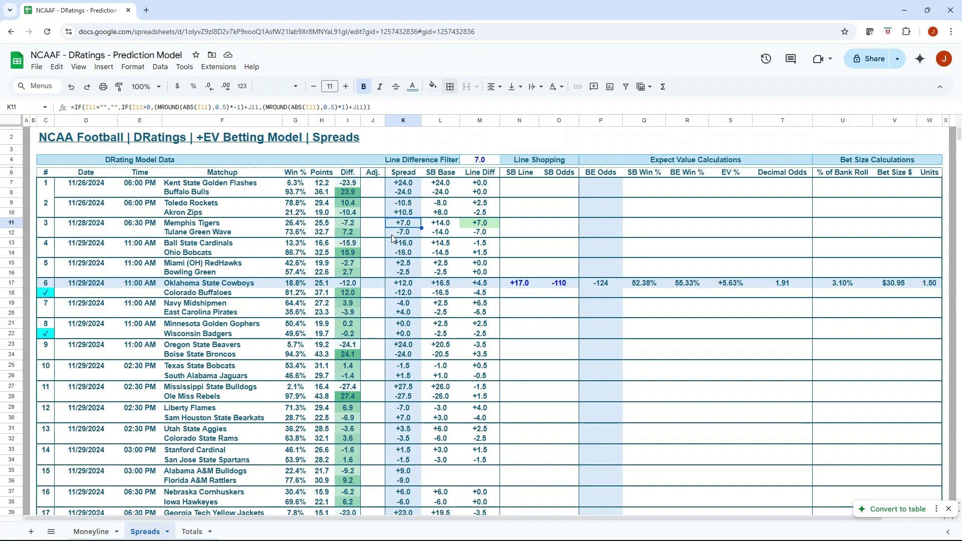
{"action": "key", "text": "Right"}
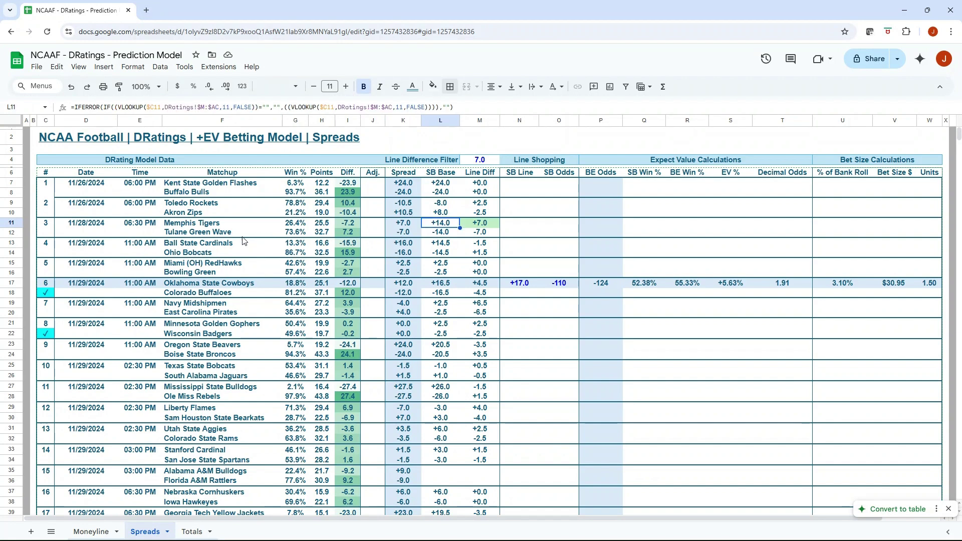
{"action": "key", "text": "Right"}
{"action": "key", "text": "Right"}
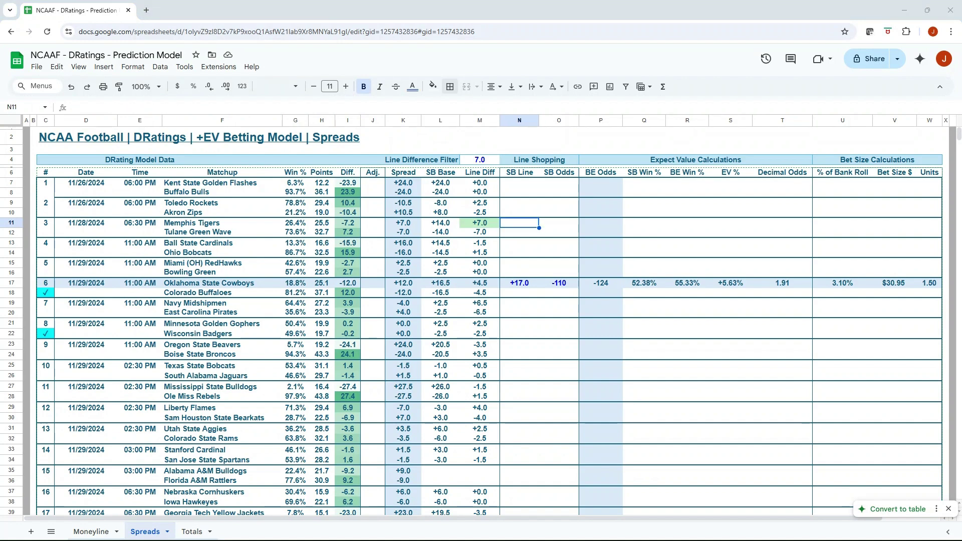
Review Memphis vs Tulane's spread odds and FanDuel line history on Sportsbook Review, and return to the Spreads sheet.
{"action": "key", "text": "alt+Tab"}
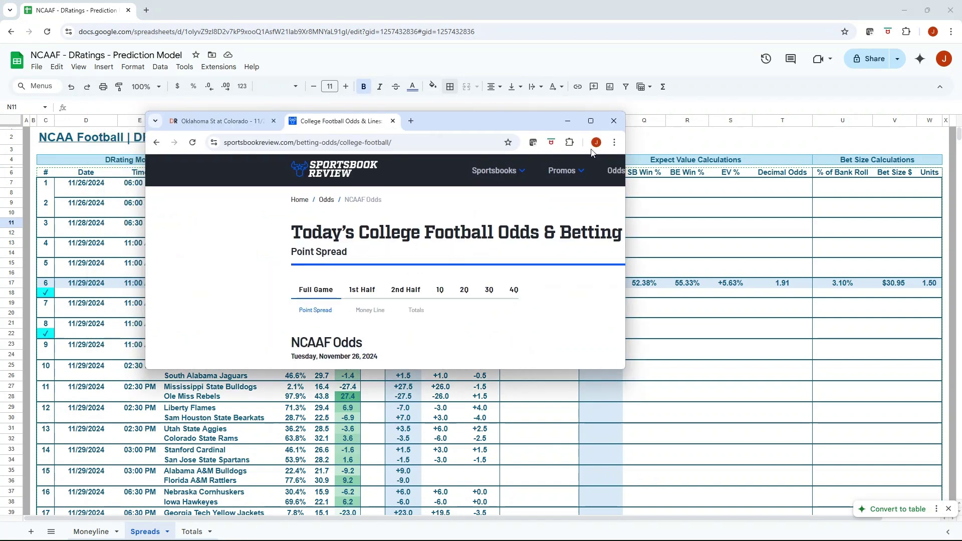
{"action": "key", "text": "super+Up"}
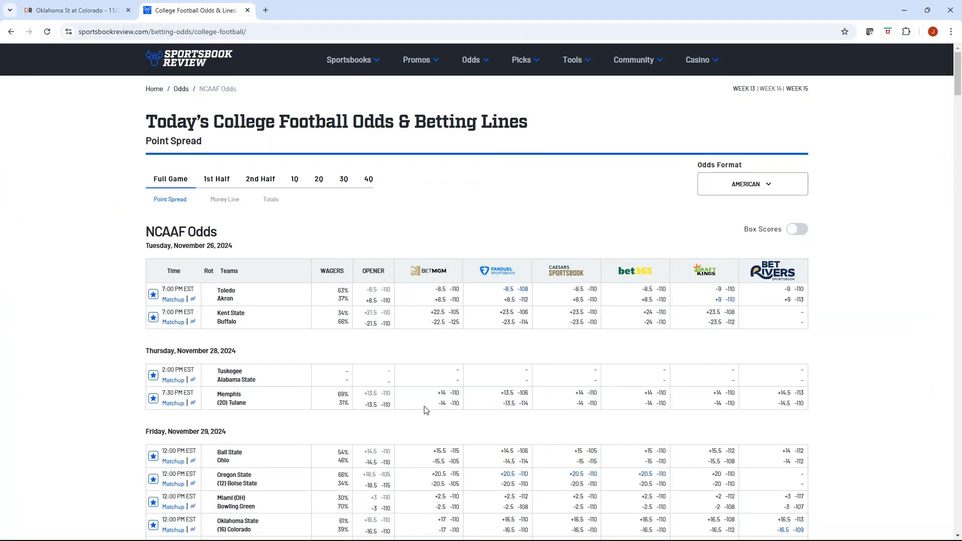
{"action": "key", "text": "super+Left"}
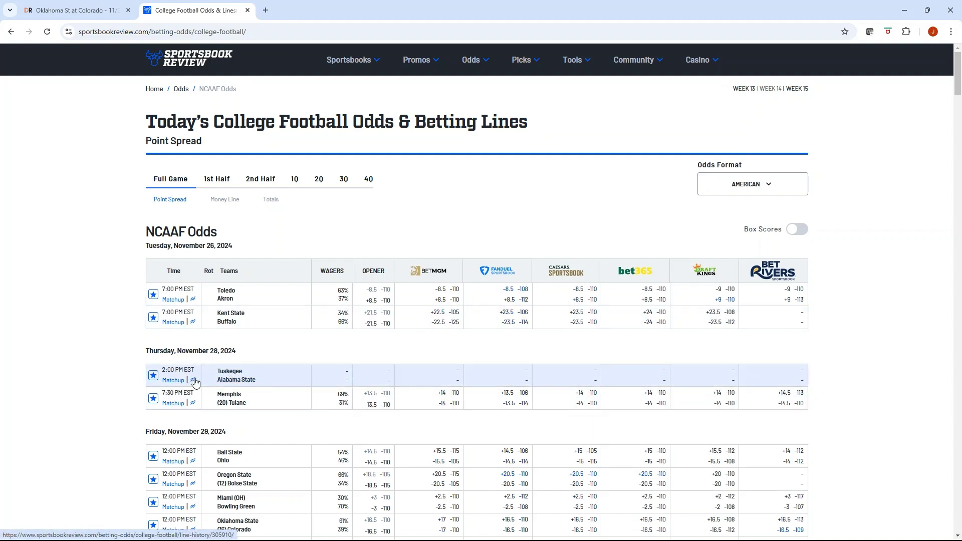
{"action": "left_click", "coordinate": [193, 403]}
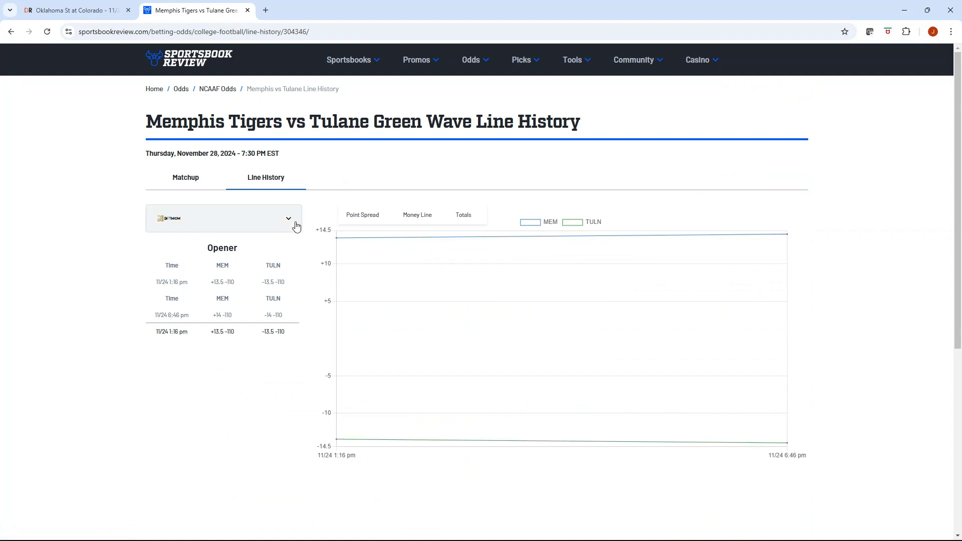
{"action": "left_click", "coordinate": [289, 219]}
{"action": "left_click", "coordinate": [224, 249]}
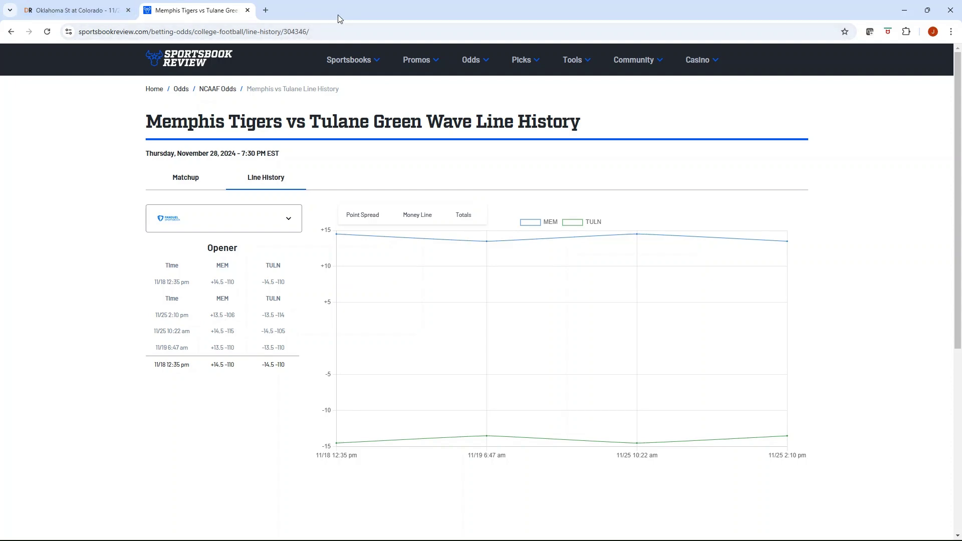
{"action": "key", "text": "alt+Tab"}
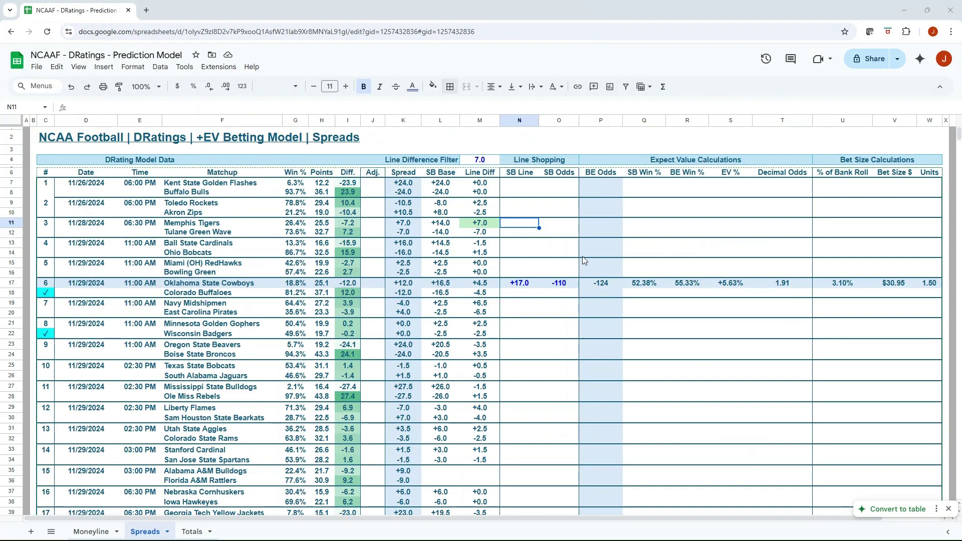
Enter an SB Line of 14.5 and SB Odds of -110 for the Memphis Tigers.
{"action": "double_click", "coordinate": [521, 226]}
{"action": "type", "text": "11.5"}
{"action": "key", "text": "Tab"}
{"action": "type", "text": "-110"}
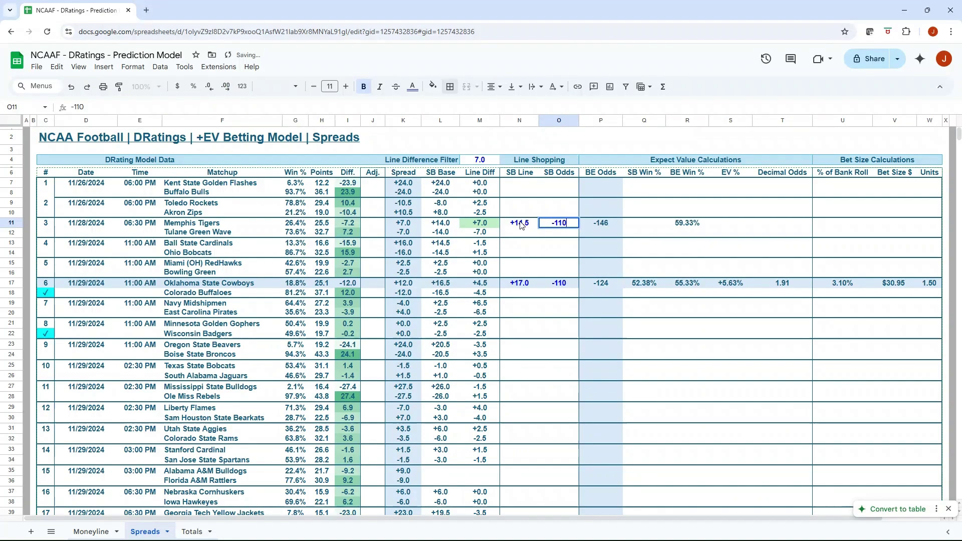
{"action": "key", "text": "Return"}
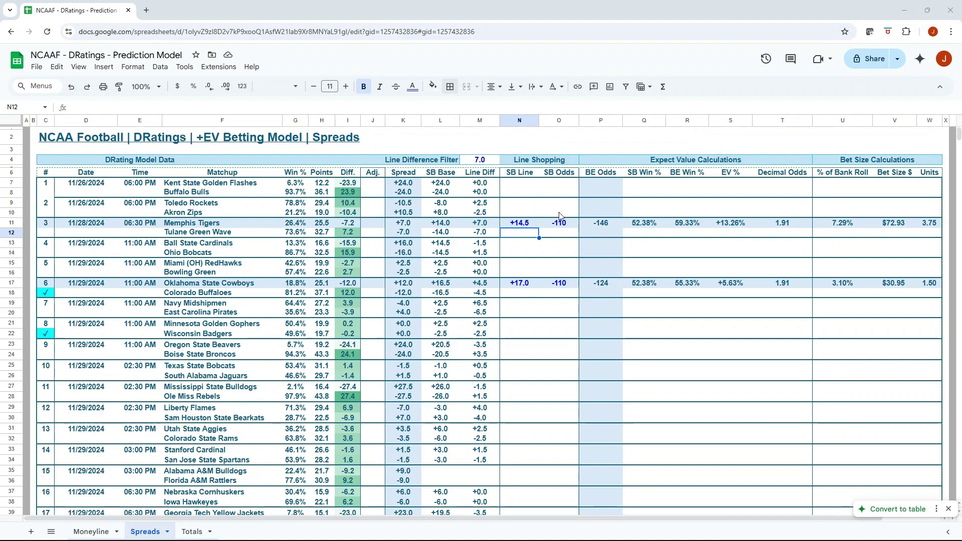
Set the Memphis Tigers' SB Line to 14 and check the resulting EV %.
{"action": "left_click", "coordinate": [546, 224]}
{"action": "left_click", "coordinate": [522, 222]}
{"action": "type", "text": "14"}
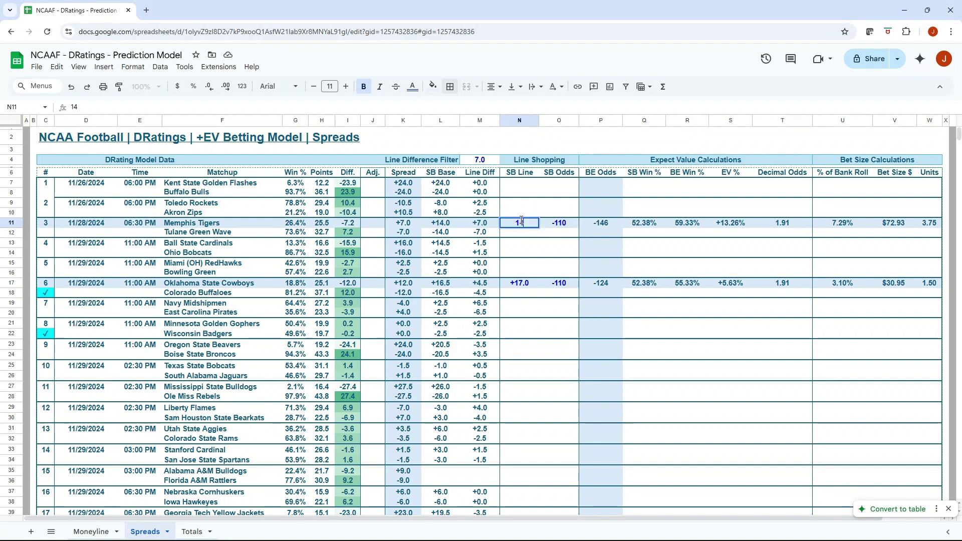
{"action": "key", "text": "Tab"}
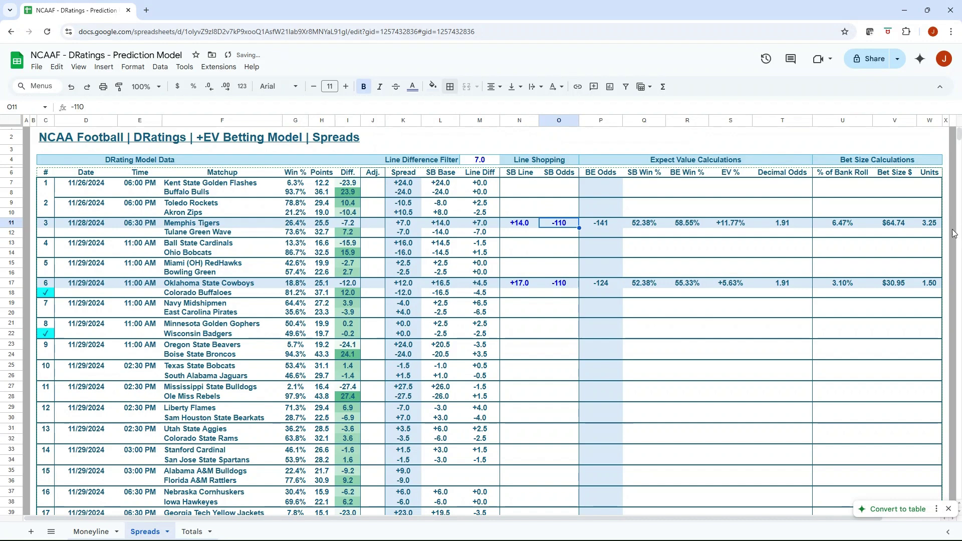
{"action": "left_click", "coordinate": [725, 226]}
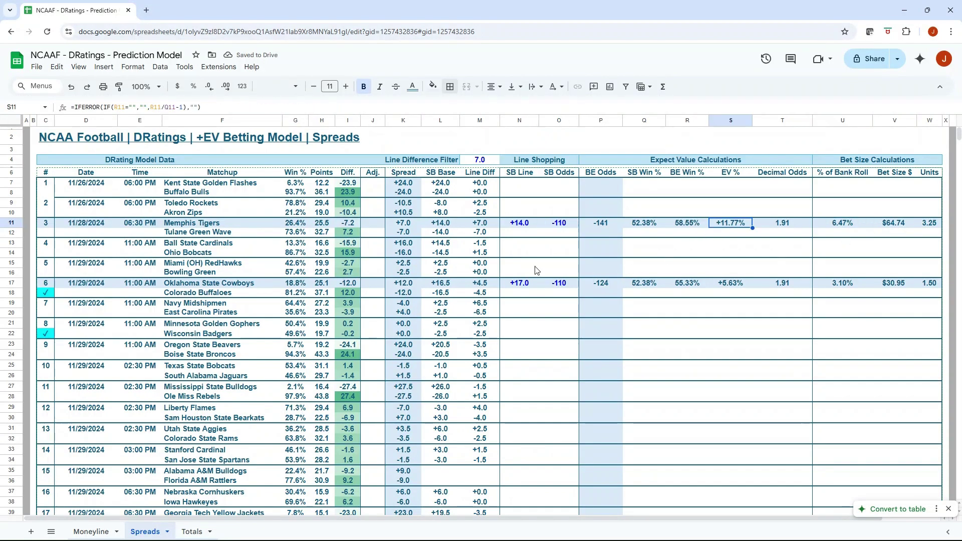
Set the Memphis Tigers' SB Line to 14.5 and their SB Odds to -113.
{"action": "left_click", "coordinate": [526, 226]}
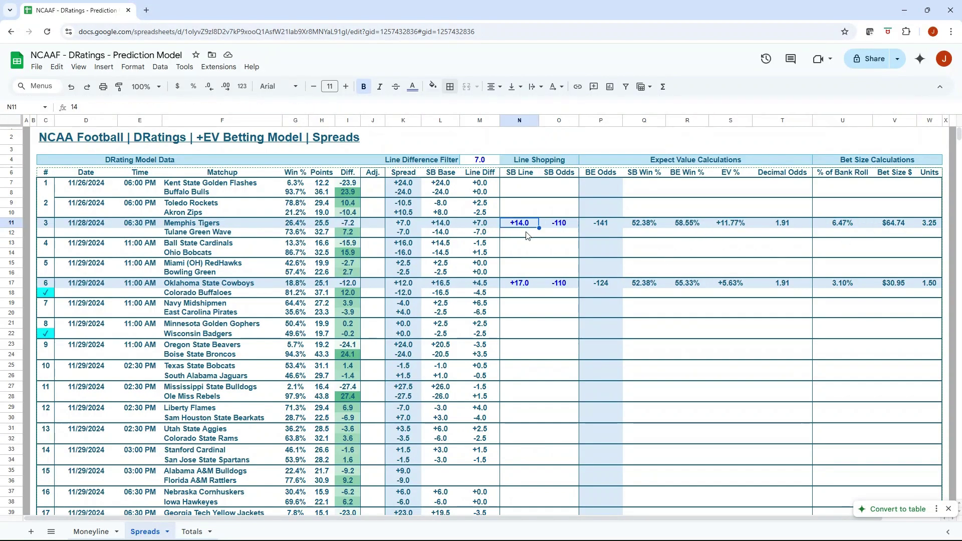
{"action": "type", "text": "14.5"}
{"action": "key", "text": "Tab"}
{"action": "type", "text": "-"}
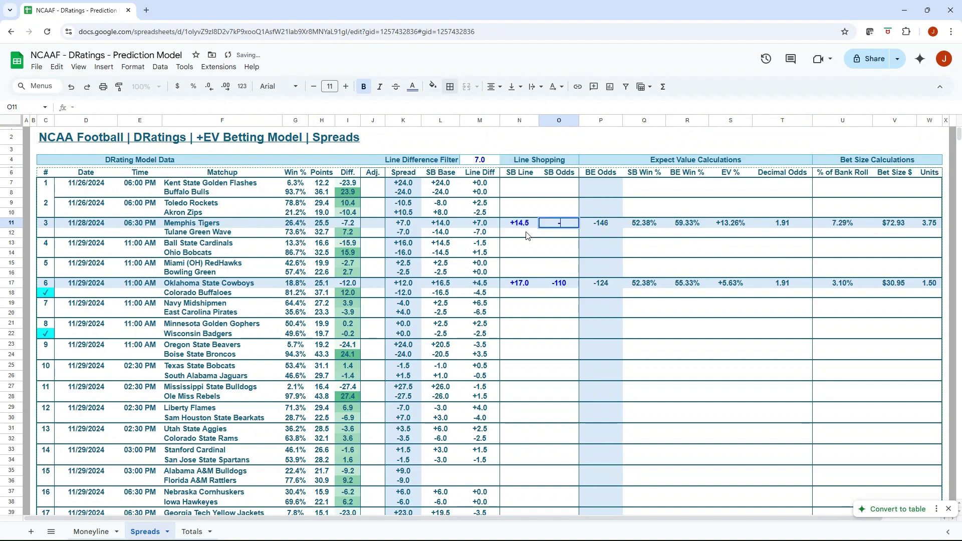
{"action": "type", "text": "113"}
{"action": "key", "text": "Tab"}
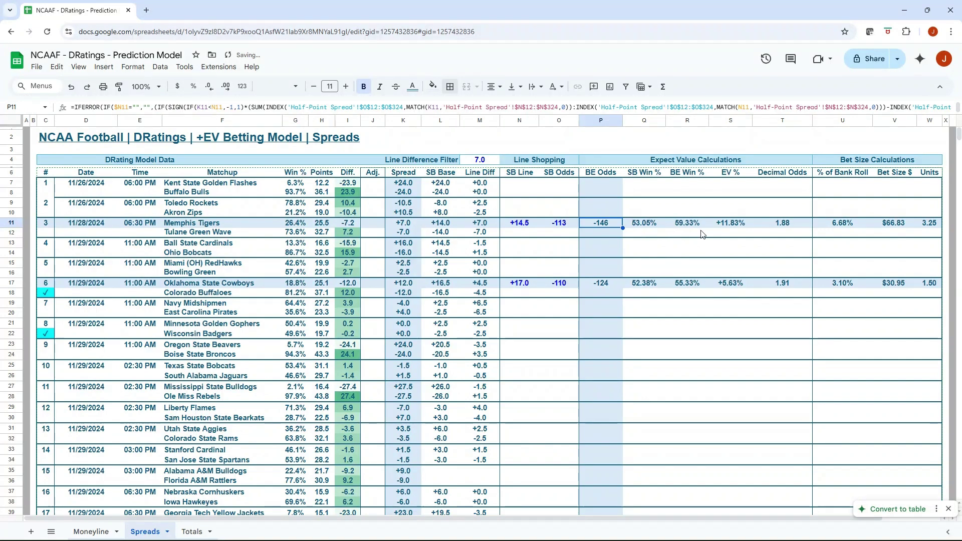
{"action": "left_click", "coordinate": [522, 226]}
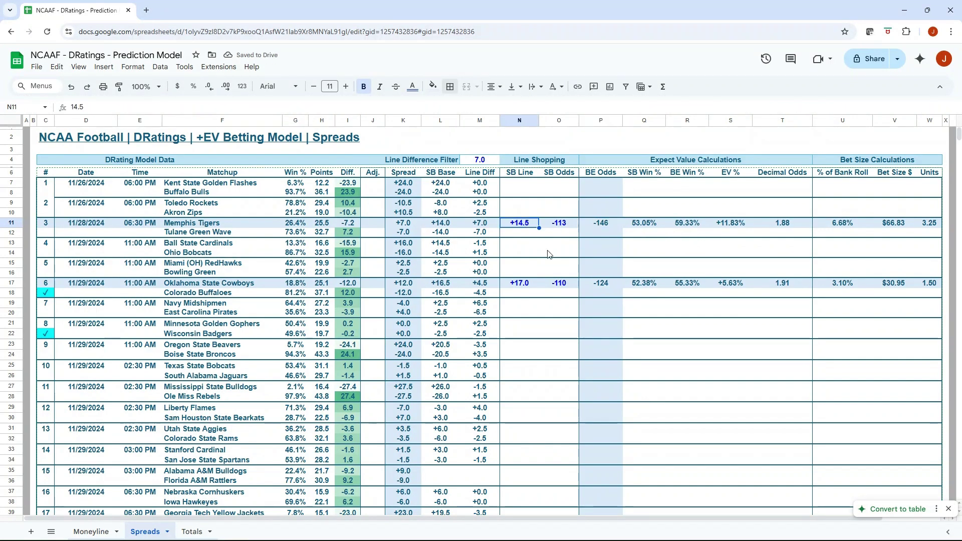
Check the Minnesota vs Wisconsin game on the Spreads sheet against its Moneyline sheet entry, and return to the Spreads sheet.
{"action": "scroll", "coordinate": [547, 267], "scroll_direction": "down", "scroll_amount": 1}
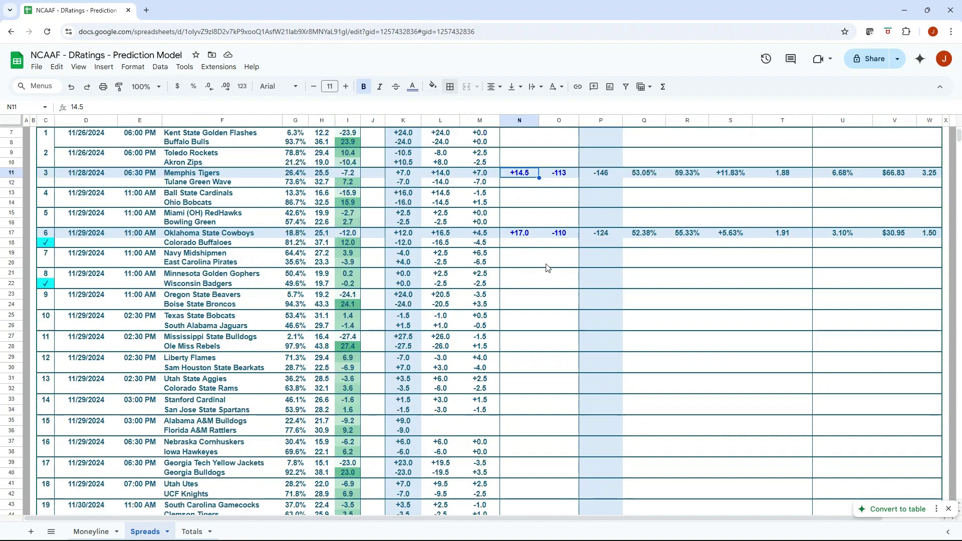
{"action": "left_click", "coordinate": [214, 280]}
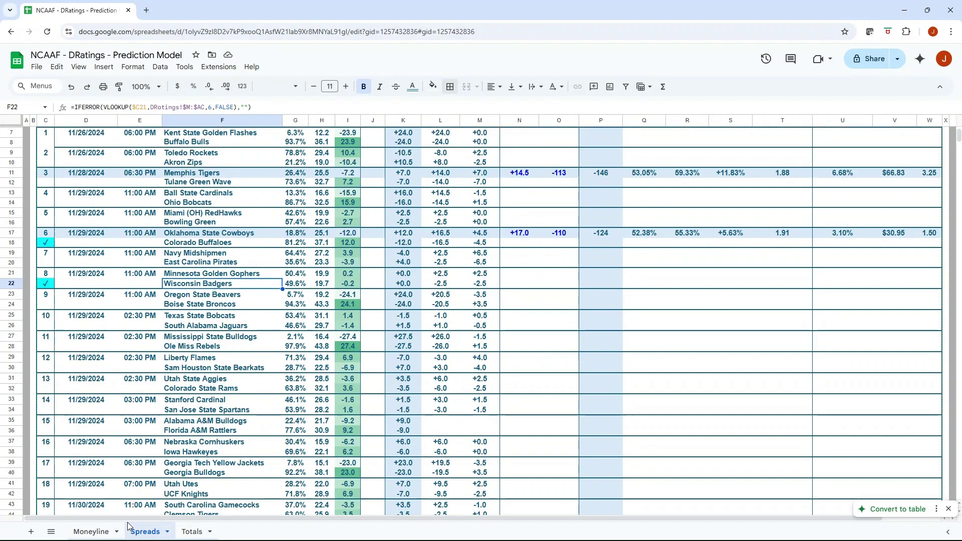
{"action": "left_click", "coordinate": [100, 532]}
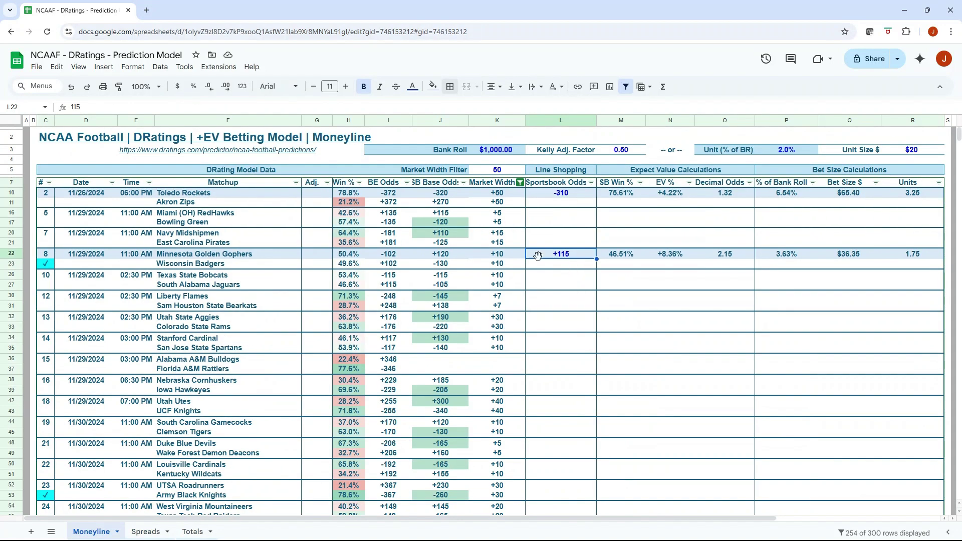
{"action": "left_click", "coordinate": [145, 532]}
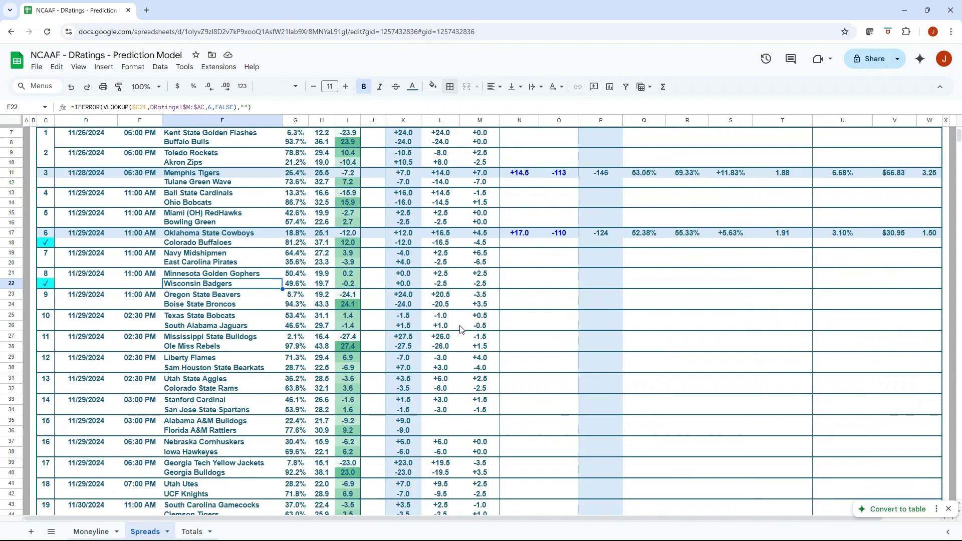
Look through the Line Diff column for highlighted games, checking the Connecticut Huskies and Southern Miss Golden Eagles.
{"action": "scroll", "coordinate": [416, 300], "scroll_direction": "down", "scroll_amount": 10}
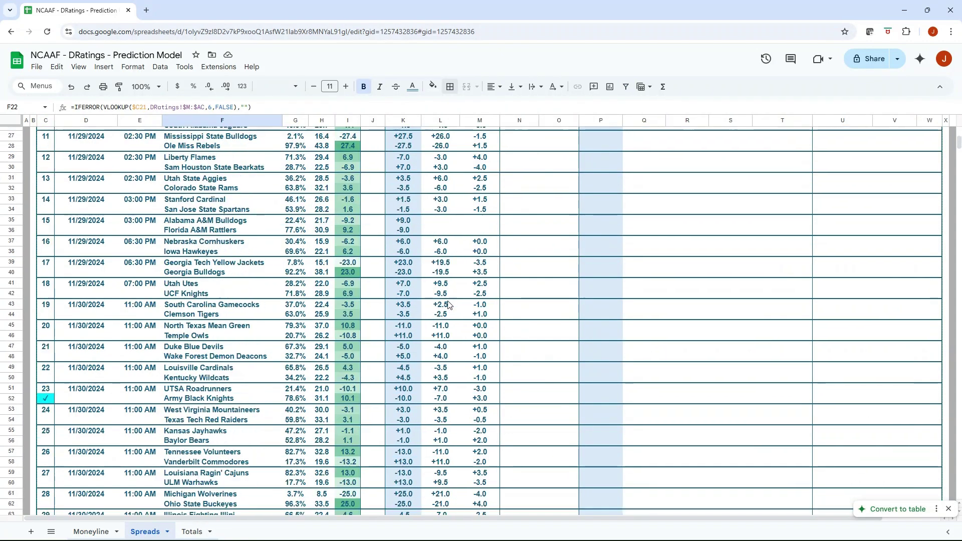
{"action": "scroll", "coordinate": [373, 363], "scroll_direction": "down", "scroll_amount": 2}
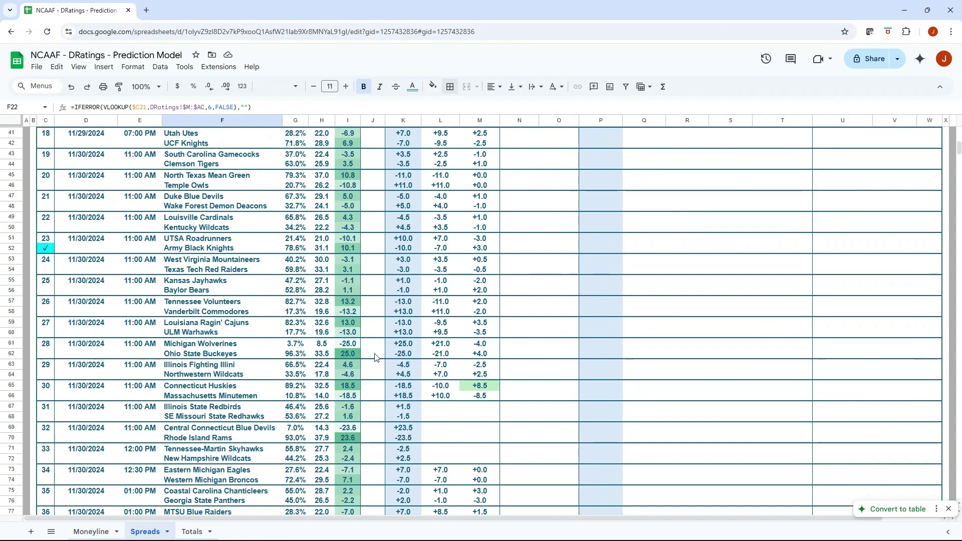
{"action": "left_click", "coordinate": [486, 387]}
{"action": "scroll", "coordinate": [546, 363], "scroll_direction": "down", "scroll_amount": 5}
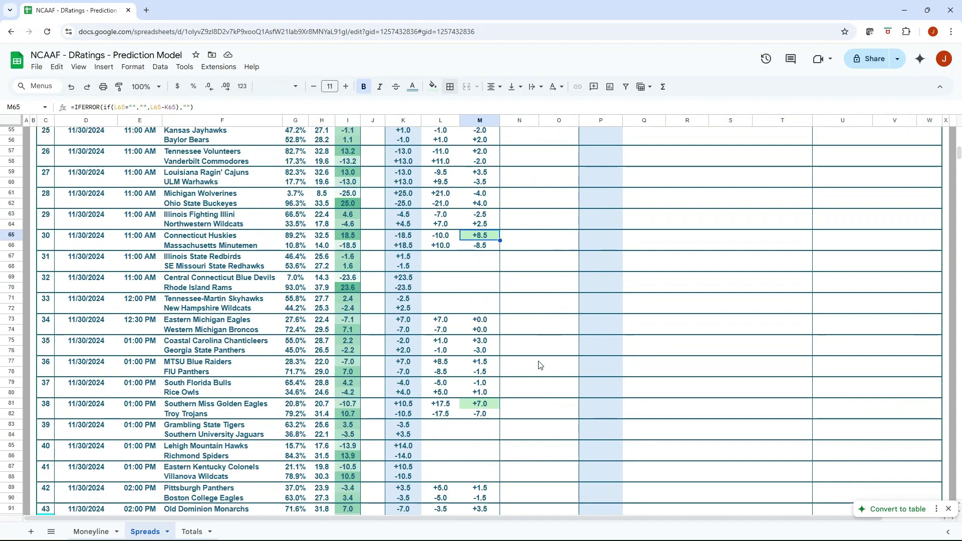
{"action": "left_click", "coordinate": [489, 406]}
{"action": "scroll", "coordinate": [525, 413], "scroll_direction": "down", "scroll_amount": 13}
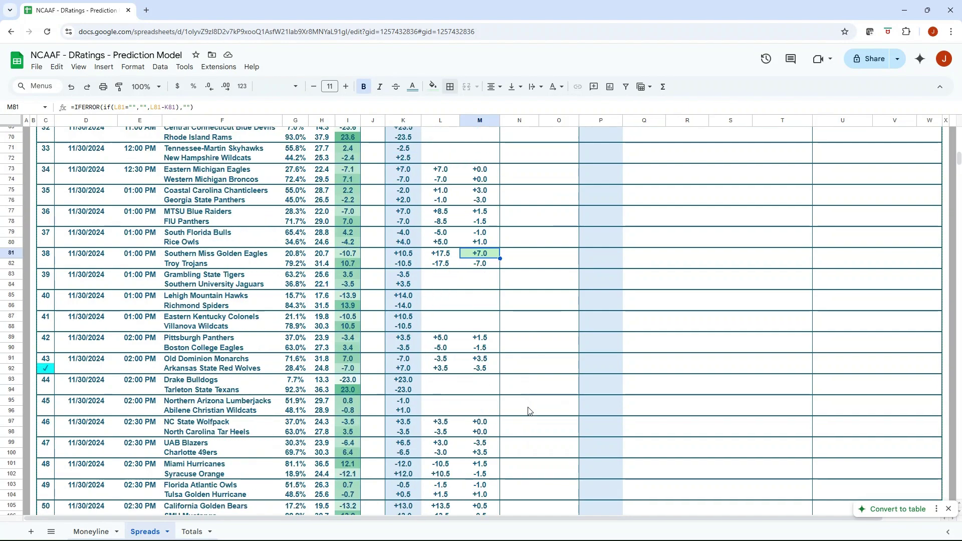
{"action": "scroll", "coordinate": [523, 411], "scroll_direction": "down", "scroll_amount": 13}
{"action": "scroll", "coordinate": [521, 407], "scroll_direction": "up", "scroll_amount": 19}
{"action": "scroll", "coordinate": [518, 399], "scroll_direction": "up", "scroll_amount": 5}
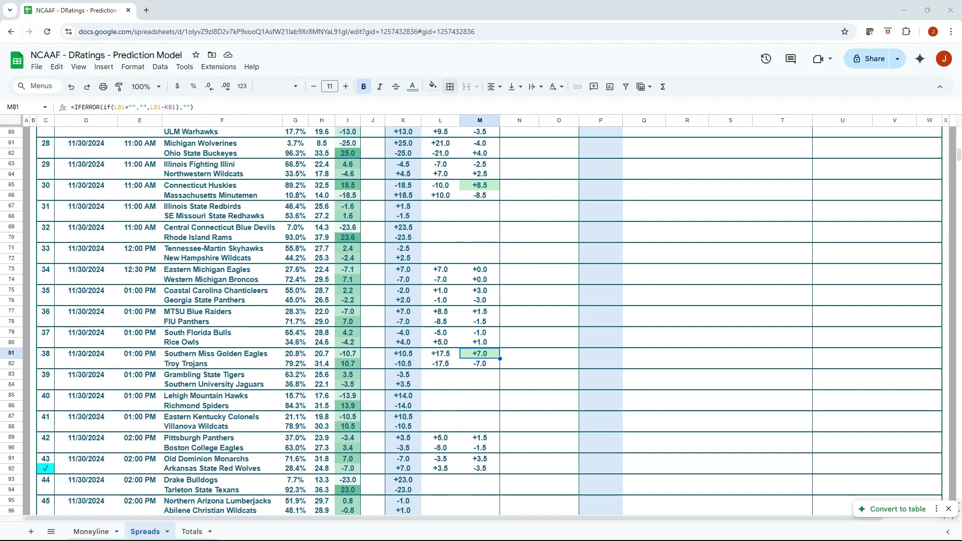
Enter an SB Line of 17.5 and SB Odds of -110 for the Southern Miss Golden Eagles.
{"action": "left_click", "coordinate": [526, 357]}
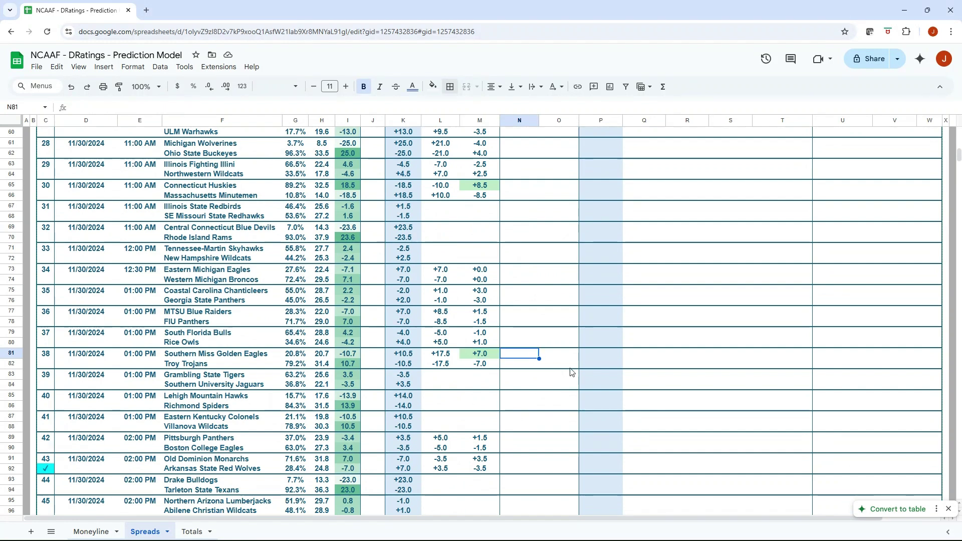
{"action": "type", "text": "17.5"}
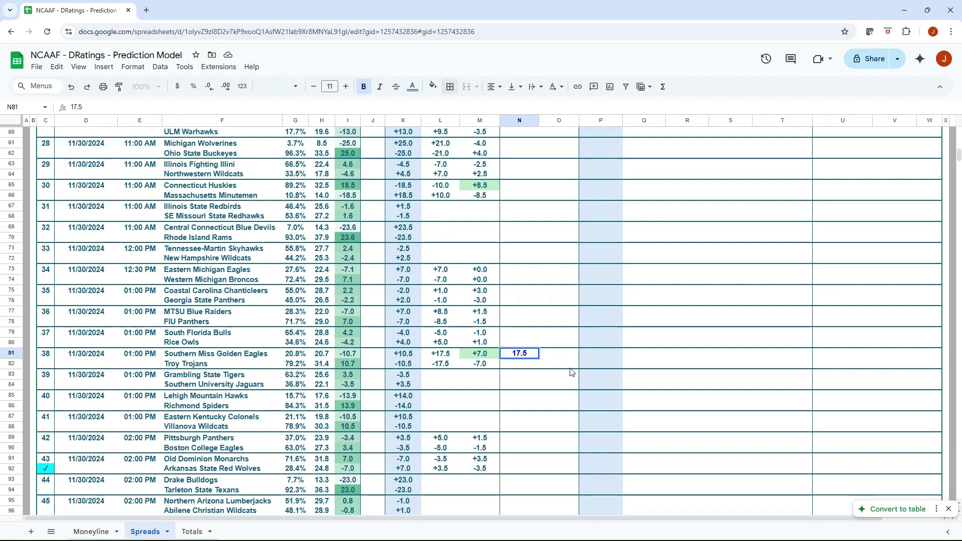
{"action": "key", "text": "Tab"}
{"action": "type", "text": "-1"}
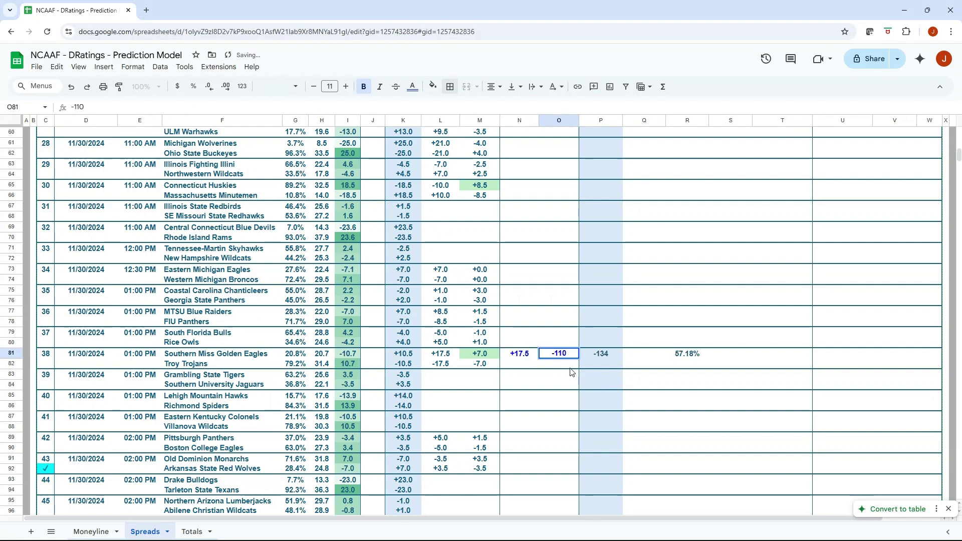
{"action": "key", "text": "shift+Tab"}
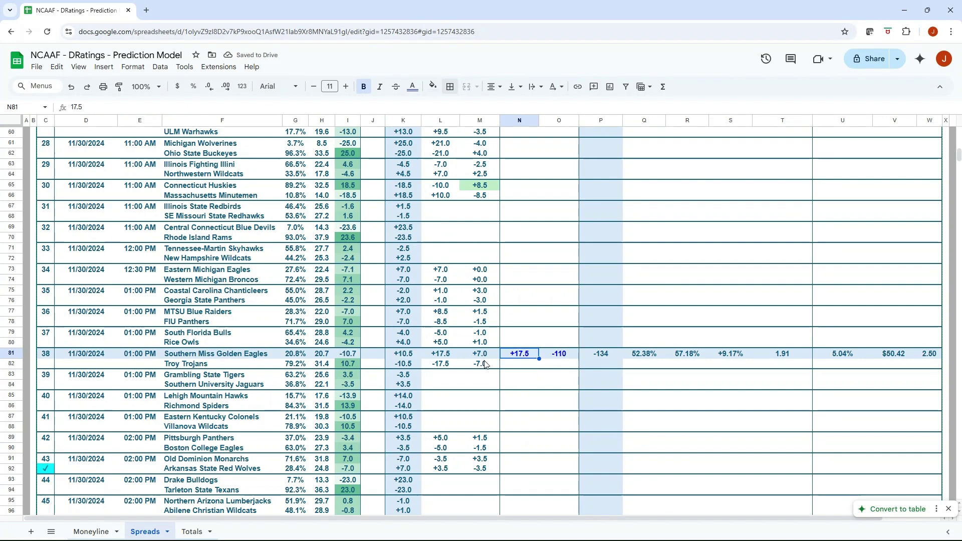
Review the Southern Miss Golden Eagles' calculations from SB Odds across to EV %.
{"action": "key", "text": "Tab"}
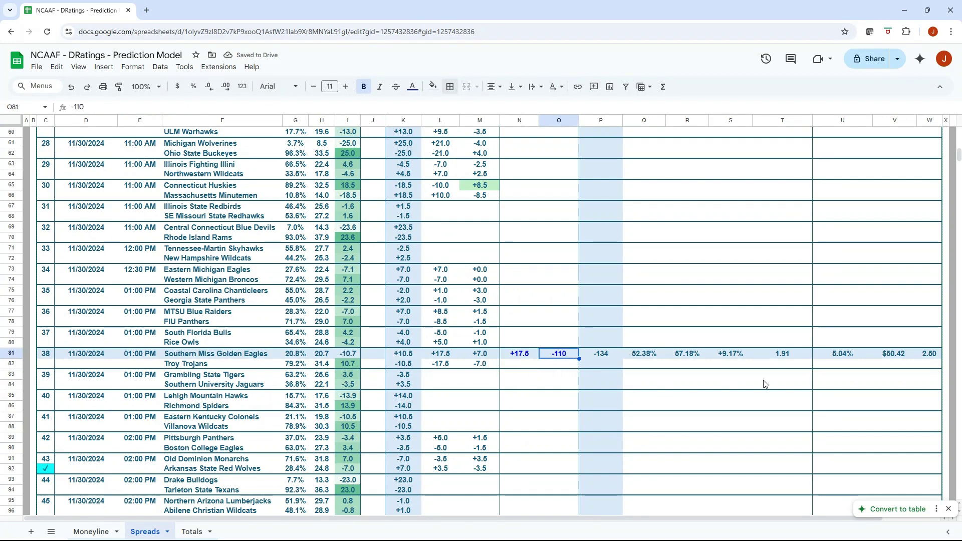
{"action": "key", "text": "Tab"}
{"action": "key", "text": "Tab"}
{"action": "key", "text": "Tab"}
{"action": "key", "text": "Tab"}
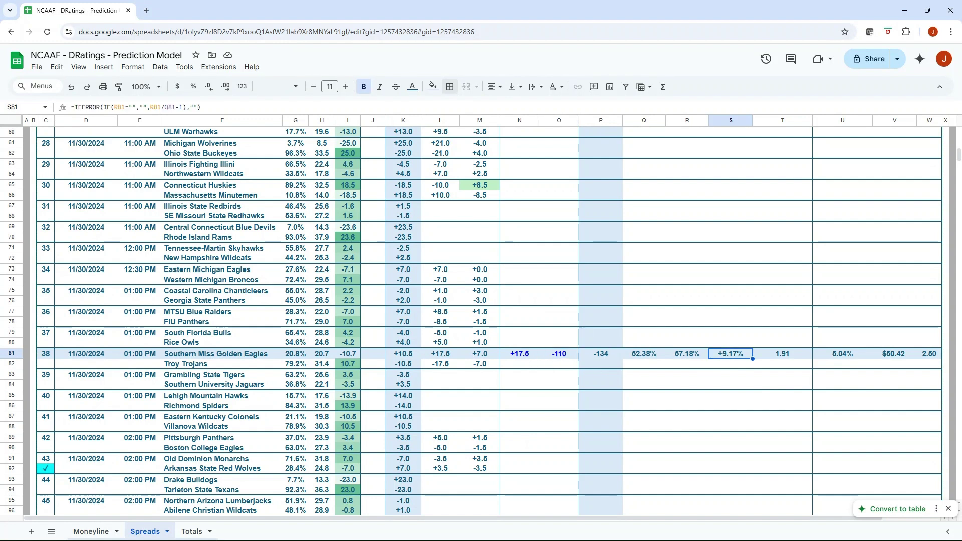
Set the Line Difference Filter on the Spreads sheet to 5.
{"action": "left_click", "coordinate": [553, 294]}
{"action": "scroll", "coordinate": [551, 295], "scroll_direction": "up", "scroll_amount": 15}
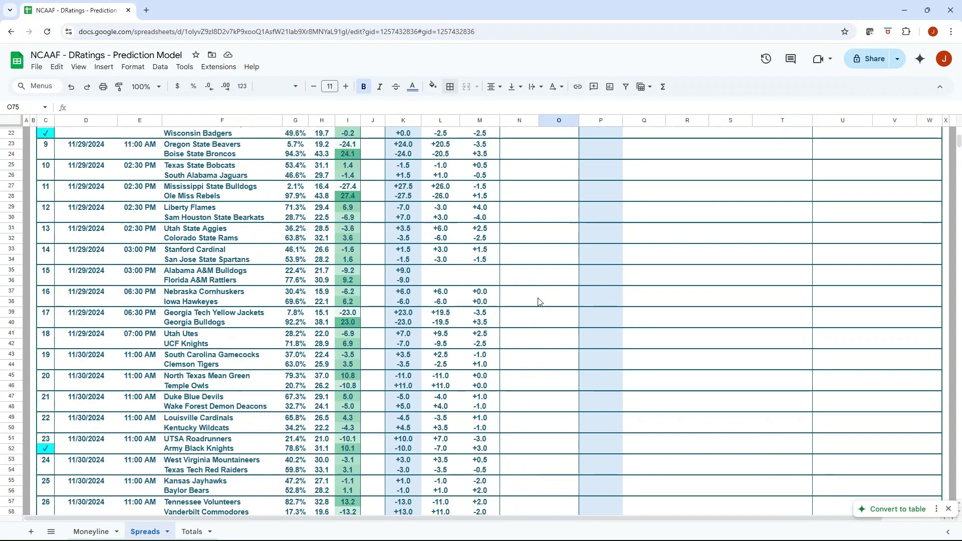
{"action": "scroll", "coordinate": [511, 301], "scroll_direction": "down", "scroll_amount": 3}
{"action": "scroll", "coordinate": [375, 240], "scroll_direction": "up", "scroll_amount": 3}
{"action": "left_click", "coordinate": [482, 160]}
{"action": "type", "text": "5"}
{"action": "key", "text": "Return"}
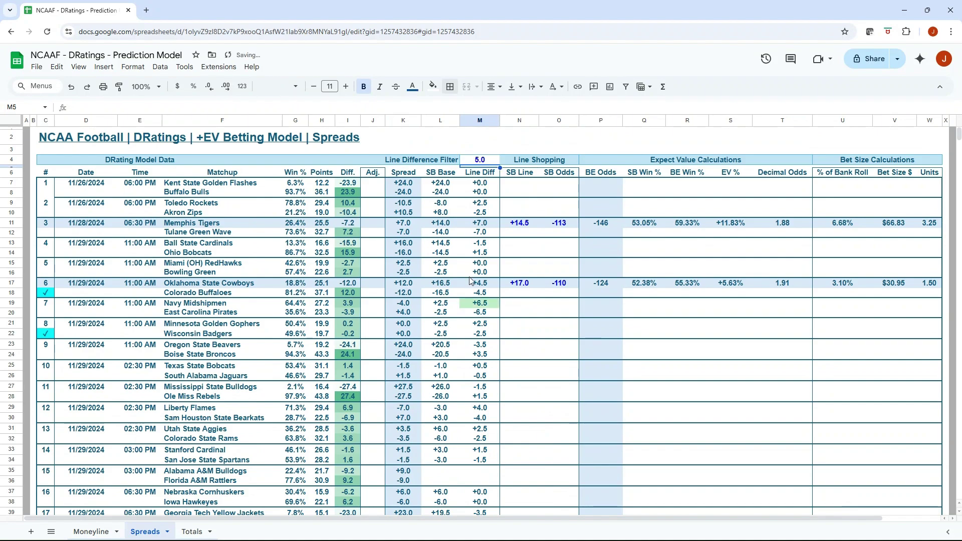
Look through the Spreads sheet for games highlighted by the new Line Difference Filter, and return to the first games.
{"action": "scroll", "coordinate": [485, 311], "scroll_direction": "down", "scroll_amount": 10}
{"action": "scroll", "coordinate": [485, 311], "scroll_direction": "down", "scroll_amount": 9}
{"action": "scroll", "coordinate": [485, 300], "scroll_direction": "up", "scroll_amount": 4}
{"action": "scroll", "coordinate": [485, 291], "scroll_direction": "up", "scroll_amount": 15}
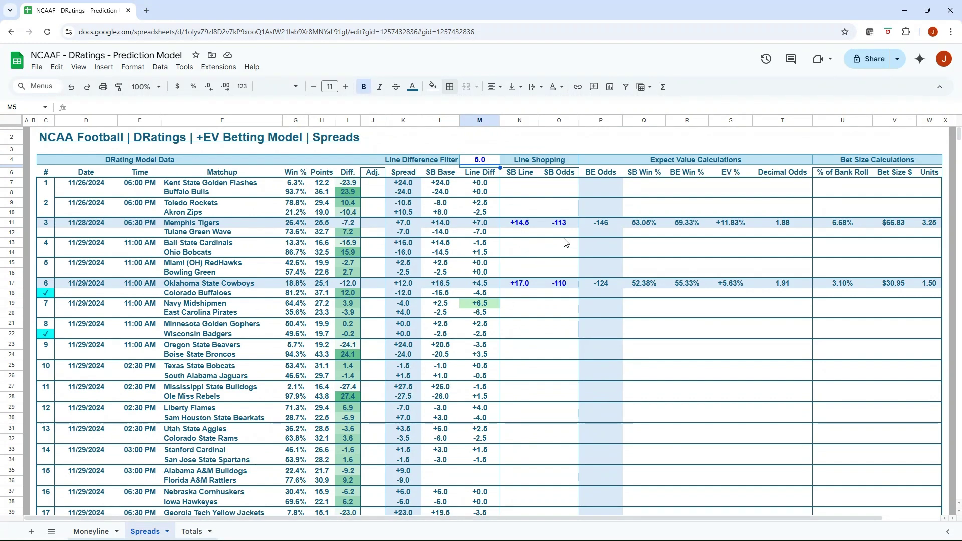
{"action": "left_click", "coordinate": [535, 205]}
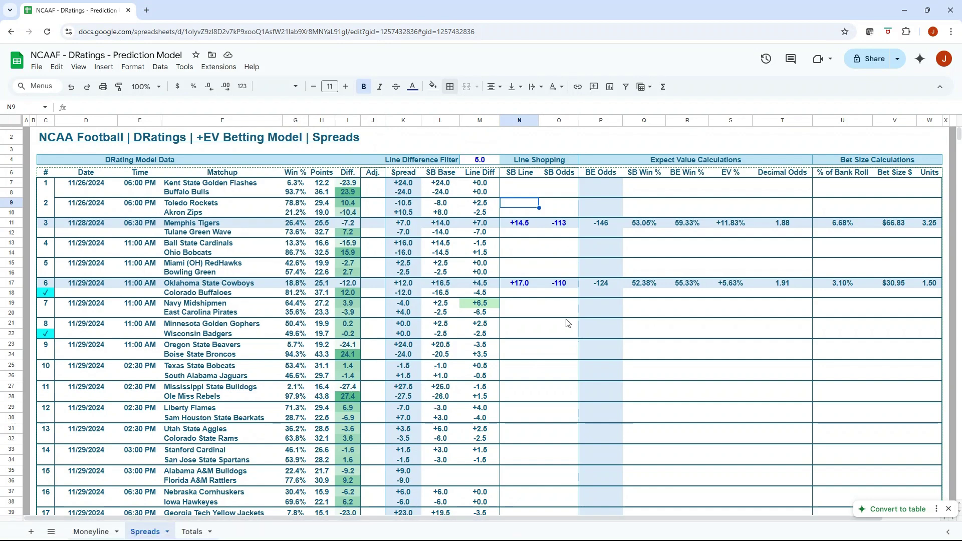
Open the Totals sheet and look through its Line Diff column for highlighted games.
{"action": "left_click", "coordinate": [192, 532]}
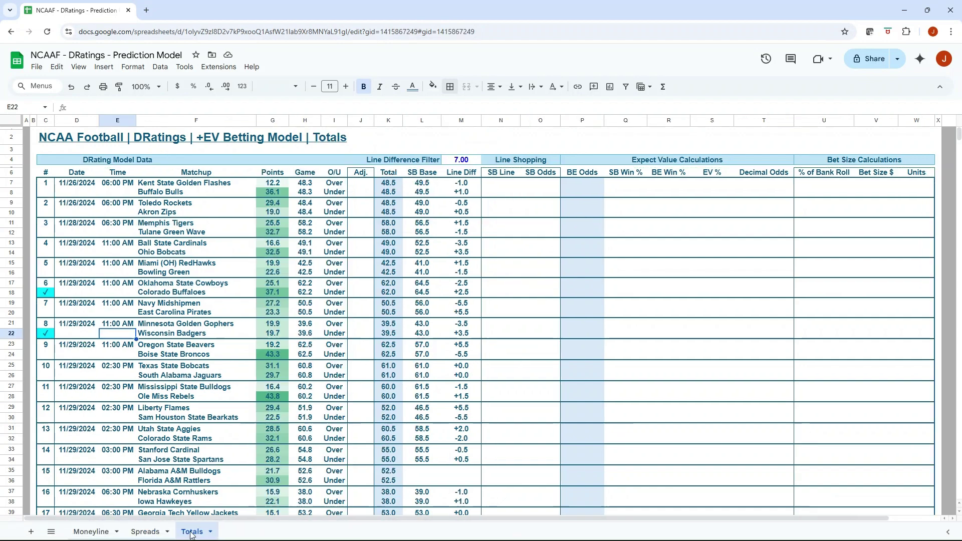
{"action": "left_click", "coordinate": [505, 244]}
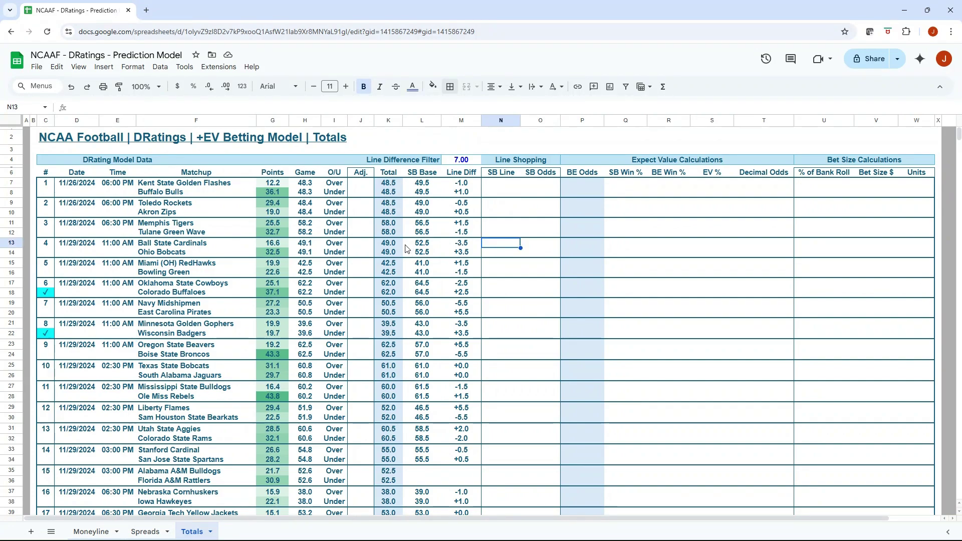
{"action": "scroll", "coordinate": [410, 255], "scroll_direction": "down", "scroll_amount": 10}
{"action": "scroll", "coordinate": [410, 260], "scroll_direction": "down", "scroll_amount": 15}
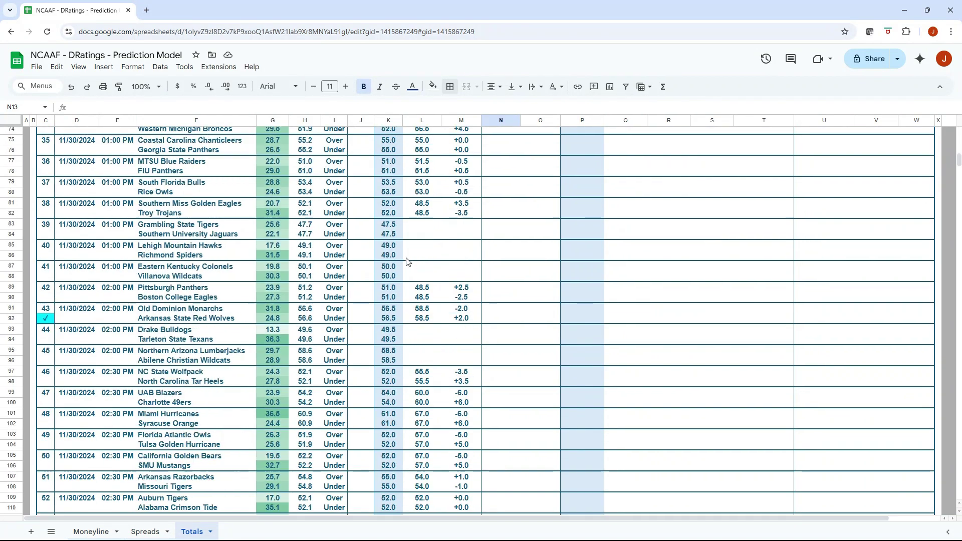
{"action": "scroll", "coordinate": [407, 261], "scroll_direction": "down", "scroll_amount": 2}
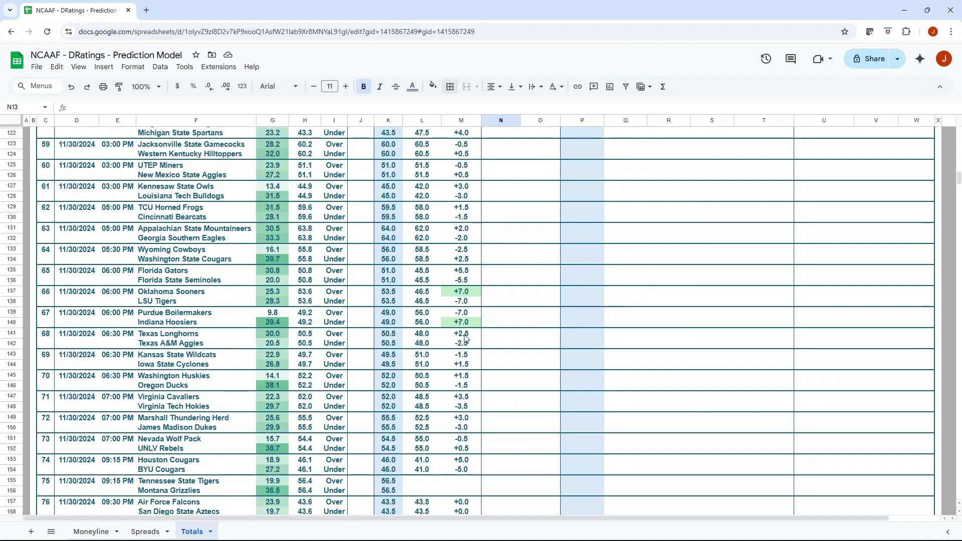
Compare the Oklahoma Sooners' Over Line Diff, SB Base and Total, and select their empty SB Line cell.
{"action": "left_click", "coordinate": [468, 291]}
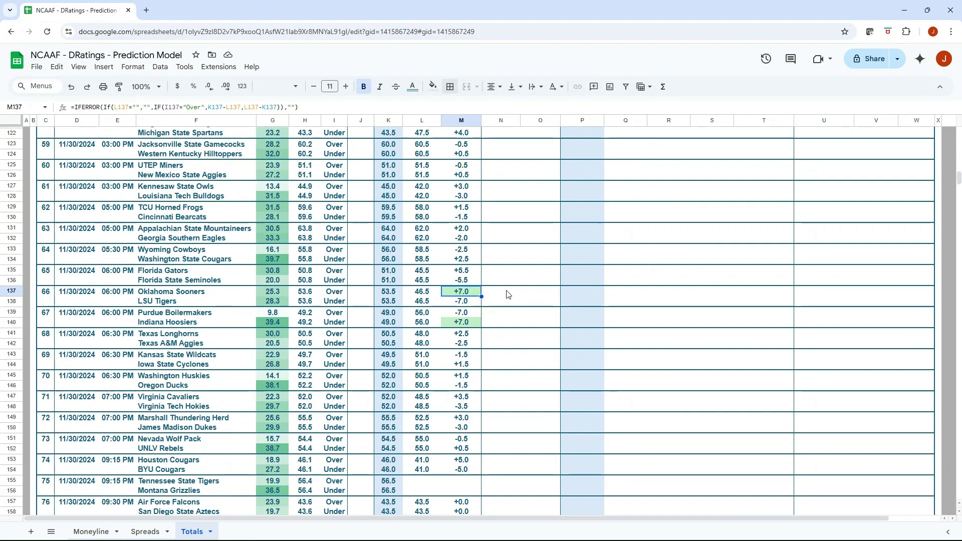
{"action": "left_click", "coordinate": [421, 293]}
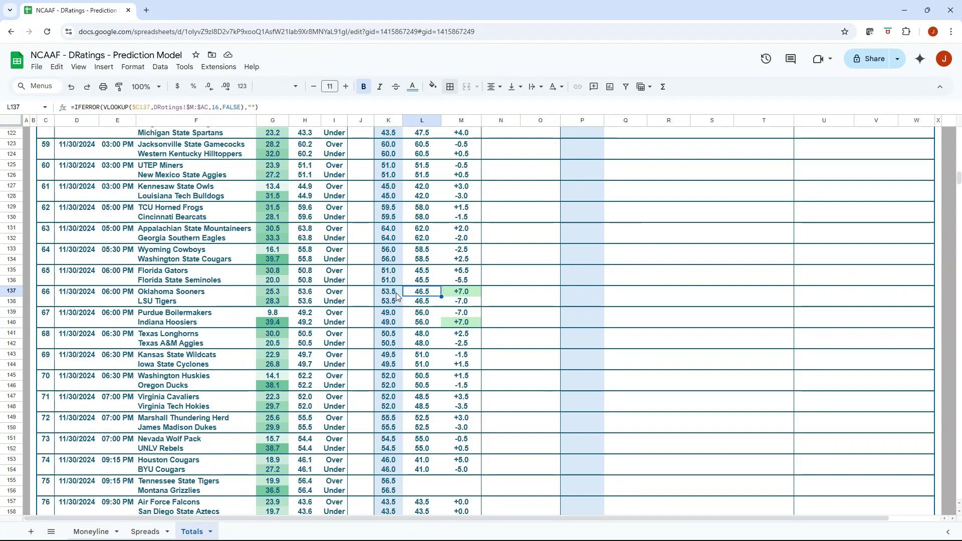
{"action": "key", "text": "Left"}
{"action": "key", "text": "Right"}
{"action": "key", "text": "Right"}
{"action": "key", "text": "Right"}
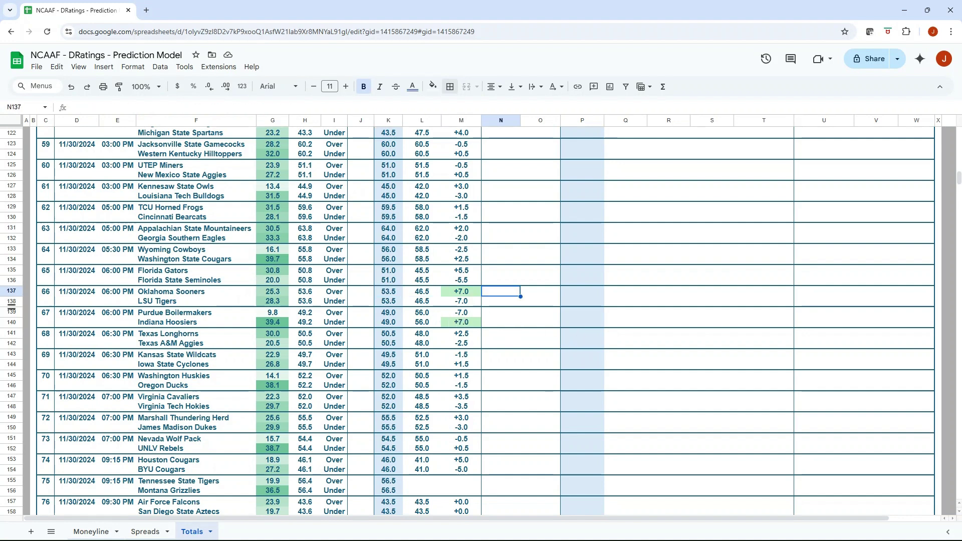
Switch to the DRatings predictions browser window, maximize it, and open the Oklahoma Sooners at LSU Tigers game details.
{"action": "left_click_drag", "start_coordinate": [0, 173], "coordinate": [299, 173]}
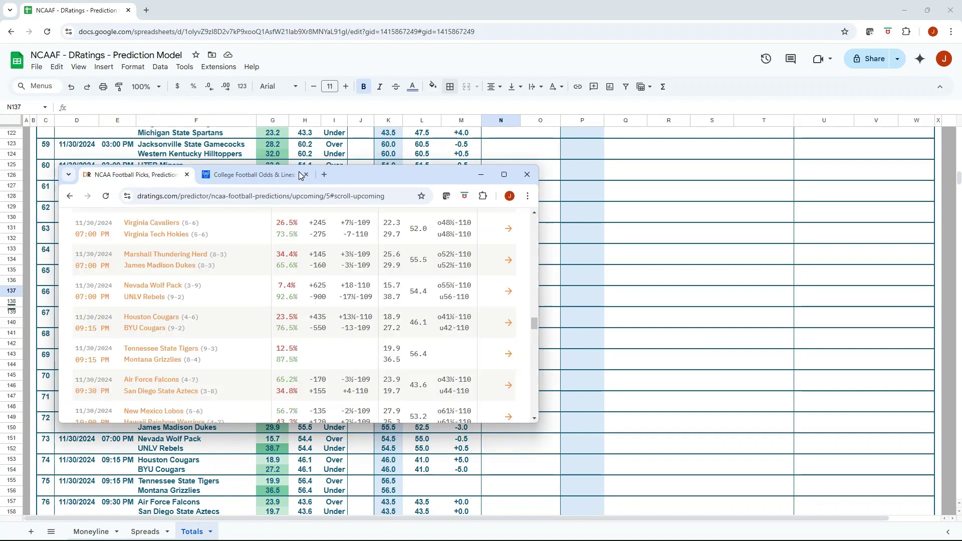
{"action": "left_click", "coordinate": [505, 175]}
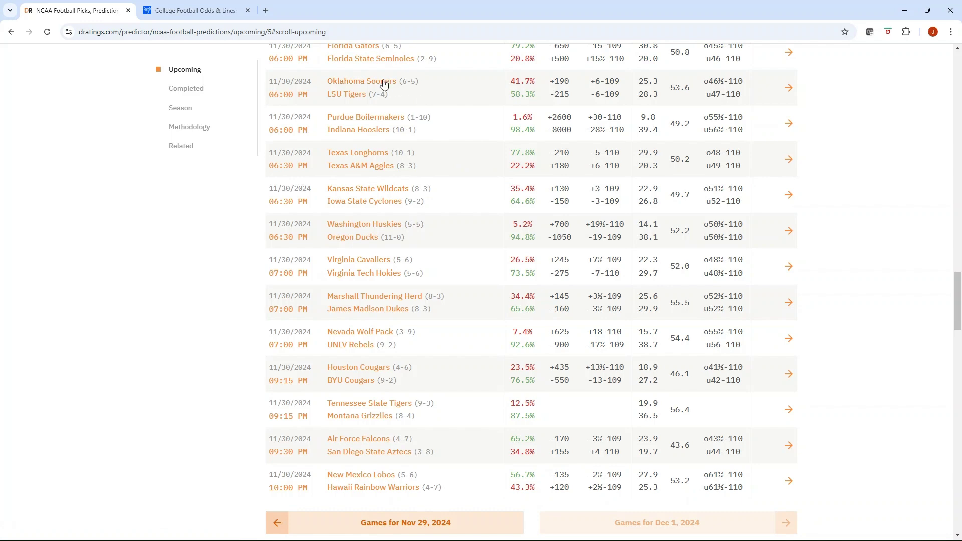
{"action": "scroll", "coordinate": [440, 114], "scroll_direction": "up", "scroll_amount": 1}
{"action": "left_click", "coordinate": [789, 140]}
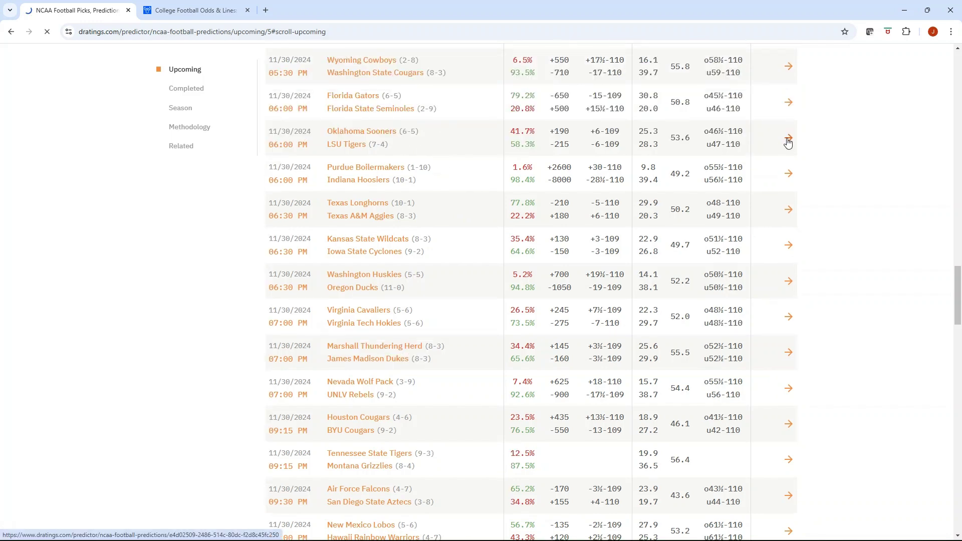
Examine the Oklahoma at LSU page's recent games, injuries, weather, moneyline, spread and Over/Under Analysis.
{"action": "scroll", "coordinate": [452, 167], "scroll_direction": "down", "scroll_amount": 2}
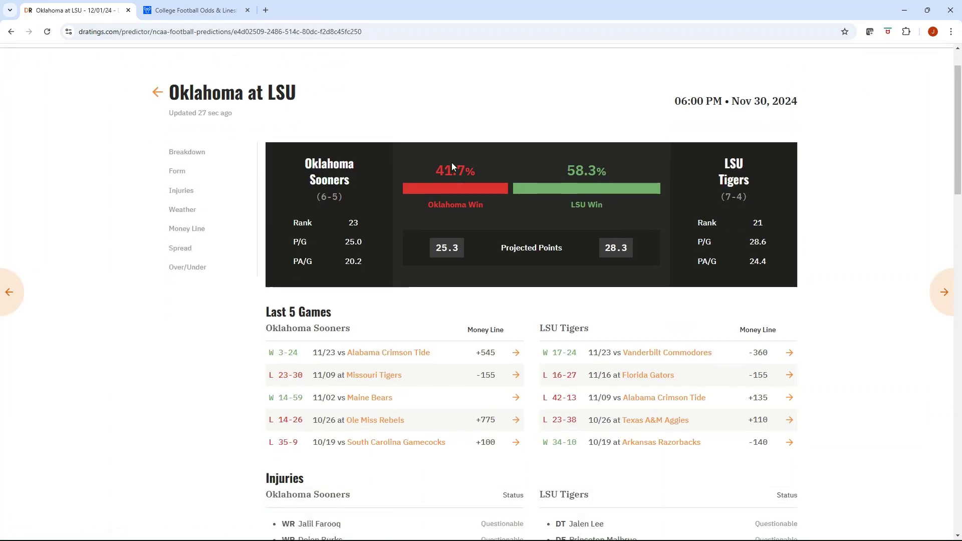
{"action": "scroll", "coordinate": [438, 227], "scroll_direction": "down", "scroll_amount": 5}
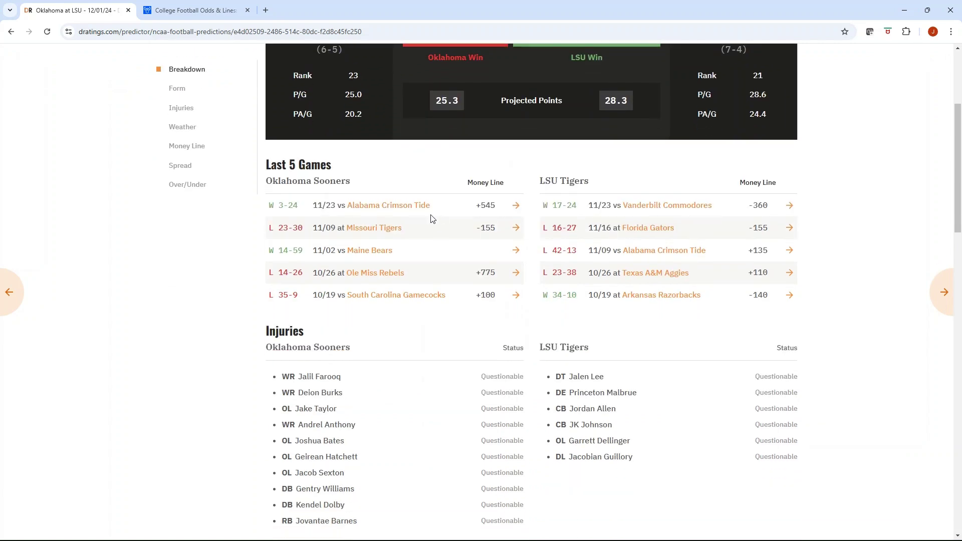
{"action": "scroll", "coordinate": [379, 229], "scroll_direction": "down", "scroll_amount": 3}
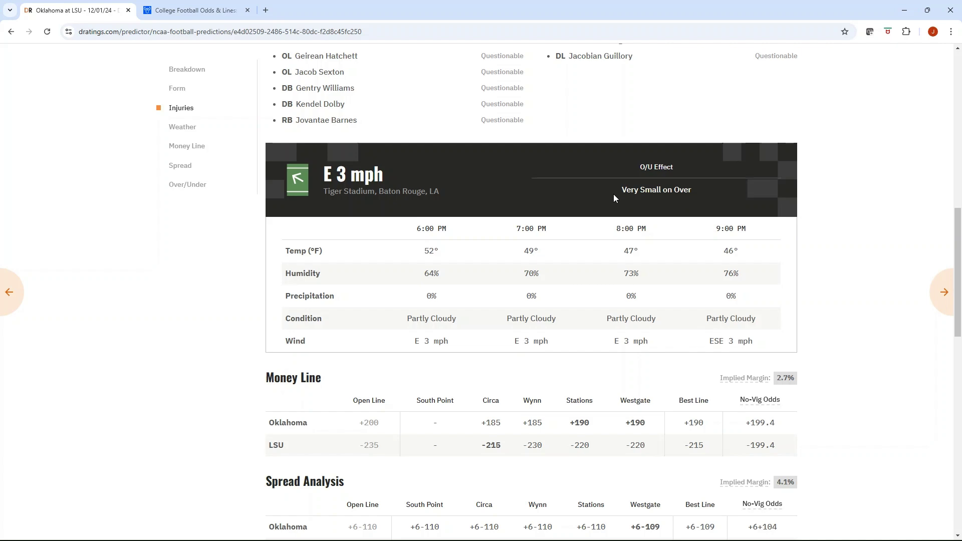
{"action": "scroll", "coordinate": [475, 206], "scroll_direction": "down", "scroll_amount": 1}
{"action": "scroll", "coordinate": [456, 215], "scroll_direction": "down", "scroll_amount": 2}
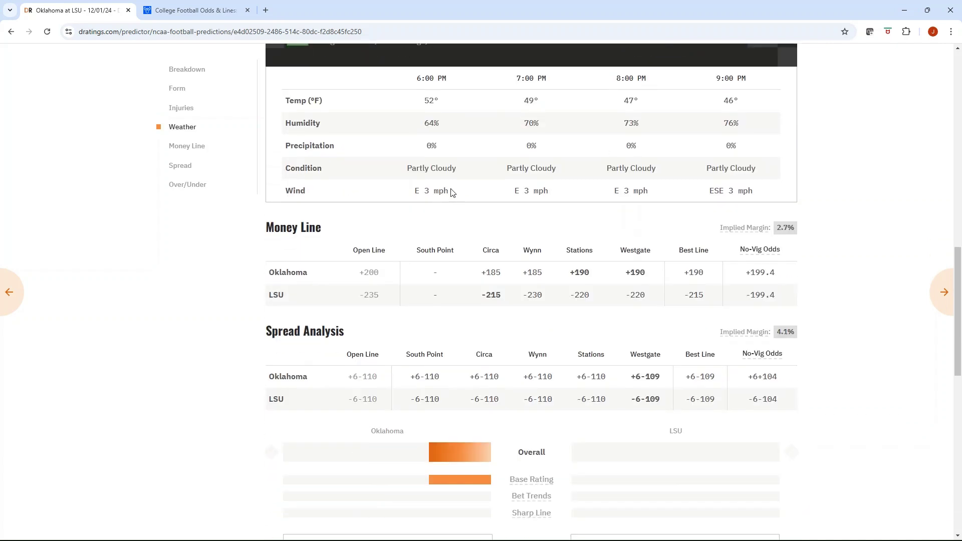
{"action": "scroll", "coordinate": [452, 200], "scroll_direction": "down", "scroll_amount": 7}
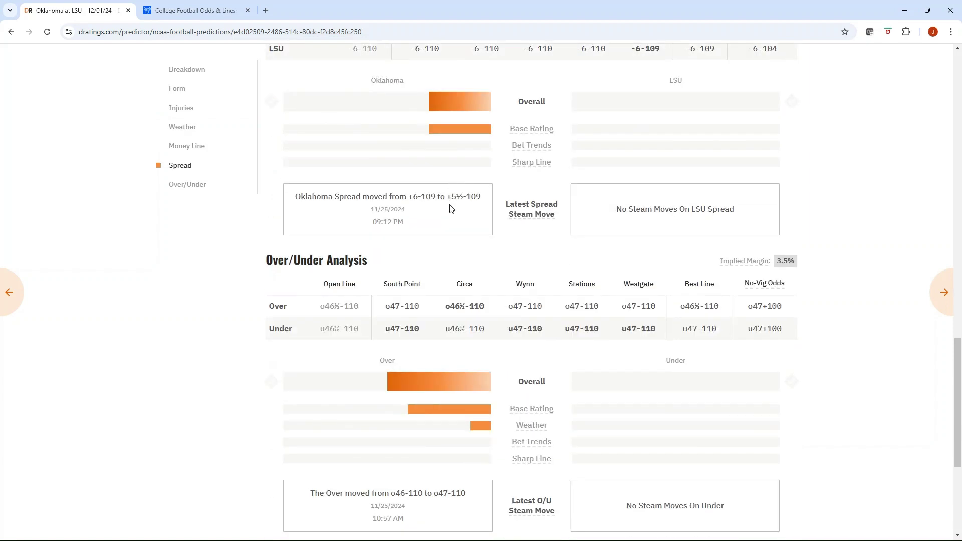
{"action": "scroll", "coordinate": [452, 208], "scroll_direction": "down", "scroll_amount": 2}
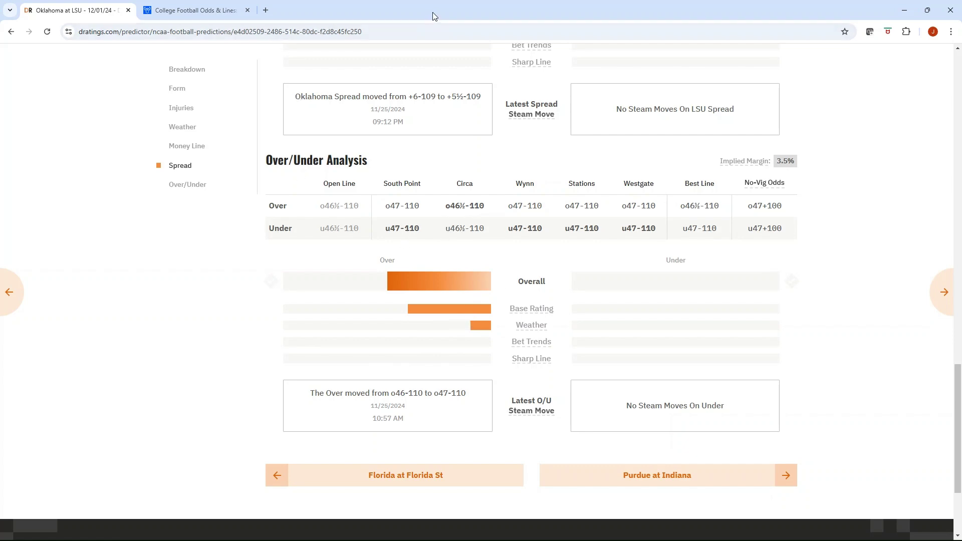
Switch back to the Totals sheet and compare the Oklahoma Sooners' Over Total with their SB Base and Line Diff.
{"action": "key", "text": "alt+Tab"}
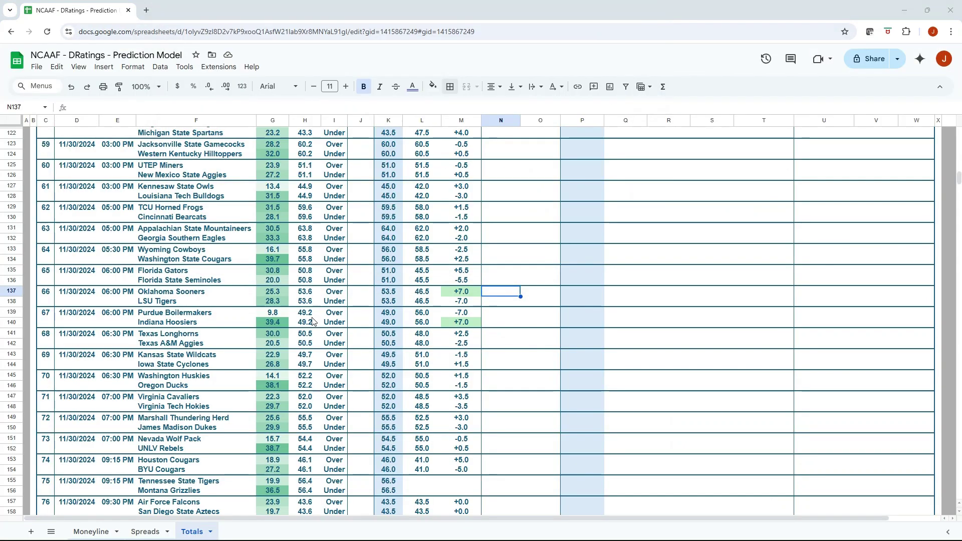
{"action": "left_click", "coordinate": [434, 296]}
{"action": "left_click", "coordinate": [499, 294]}
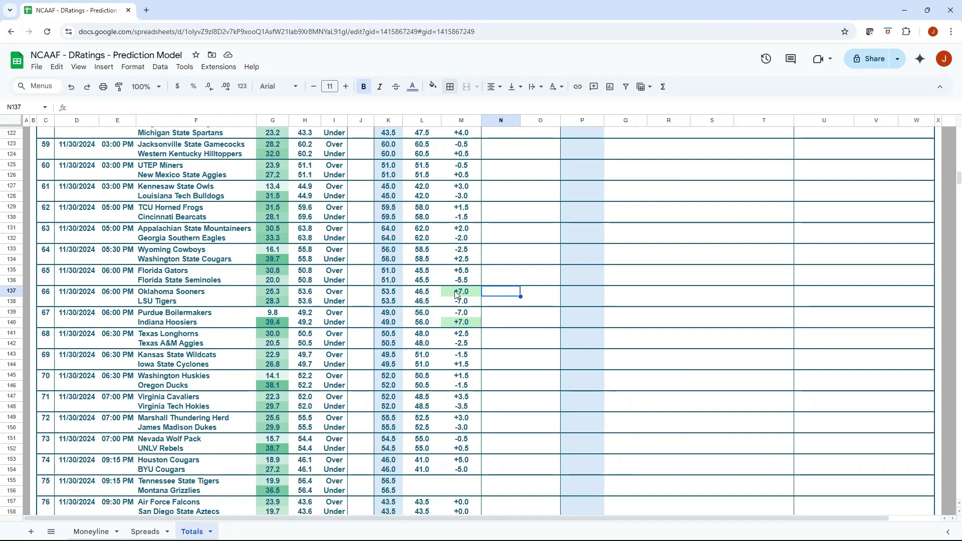
{"action": "left_click", "coordinate": [400, 295]}
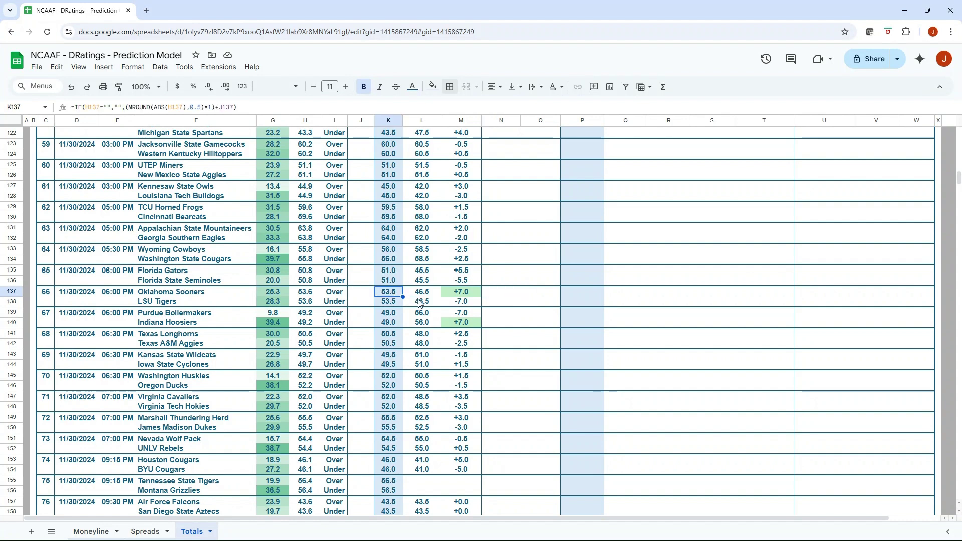
{"action": "left_click", "coordinate": [499, 296]}
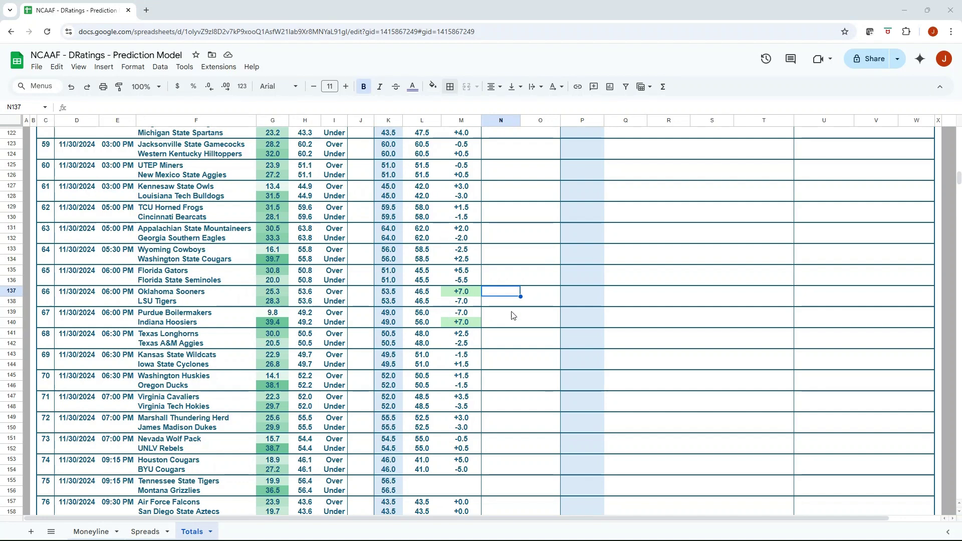
Enter an SB Line of 46.5 and SB Odds of -110 for the Oklahoma Sooners' Over.
{"action": "left_click", "coordinate": [524, 316]}
{"action": "left_click", "coordinate": [498, 293]}
{"action": "type", "text": "46.5"}
{"action": "key", "text": "Tab"}
{"action": "type", "text": "-110"}
{"action": "key", "text": "Tab"}
Review the EV % and Bet Size $ calculated for the Oklahoma Sooners' Over against its SB Line.
{"action": "left_click", "coordinate": [499, 293]}
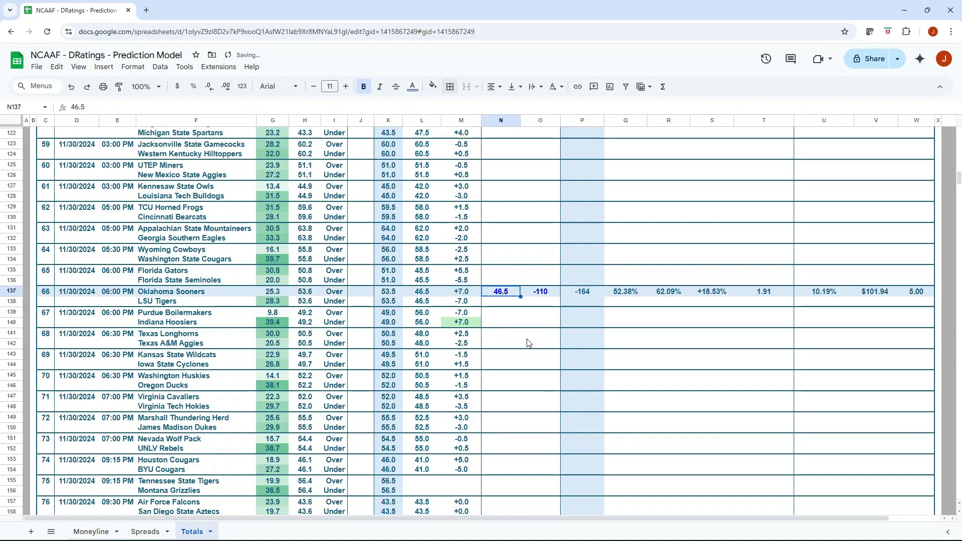
{"action": "left_click", "coordinate": [703, 295]}
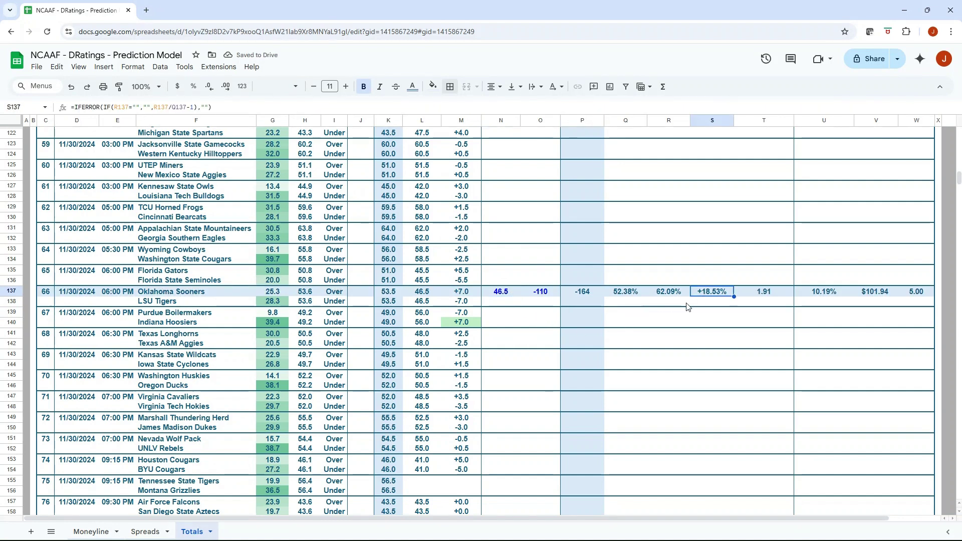
{"action": "left_click", "coordinate": [514, 293]}
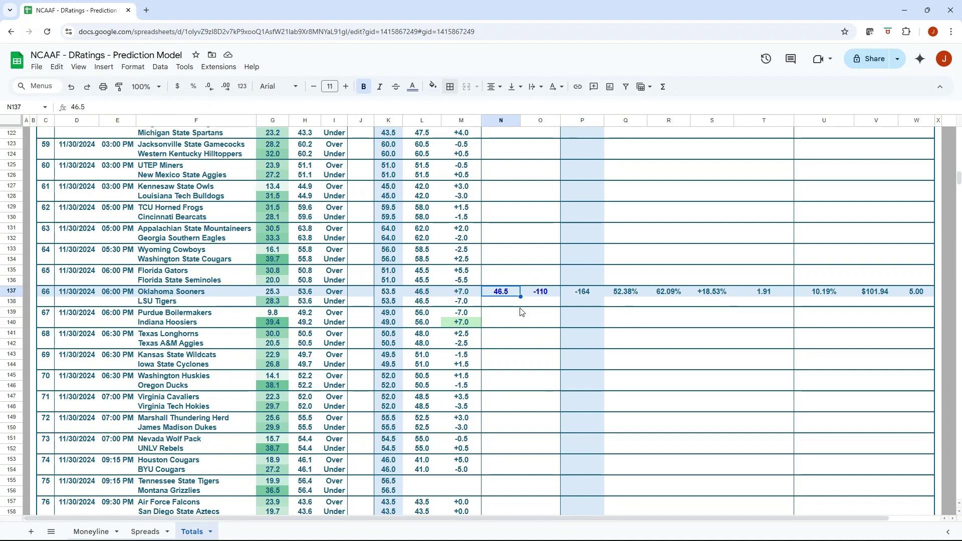
{"action": "left_click", "coordinate": [871, 294]}
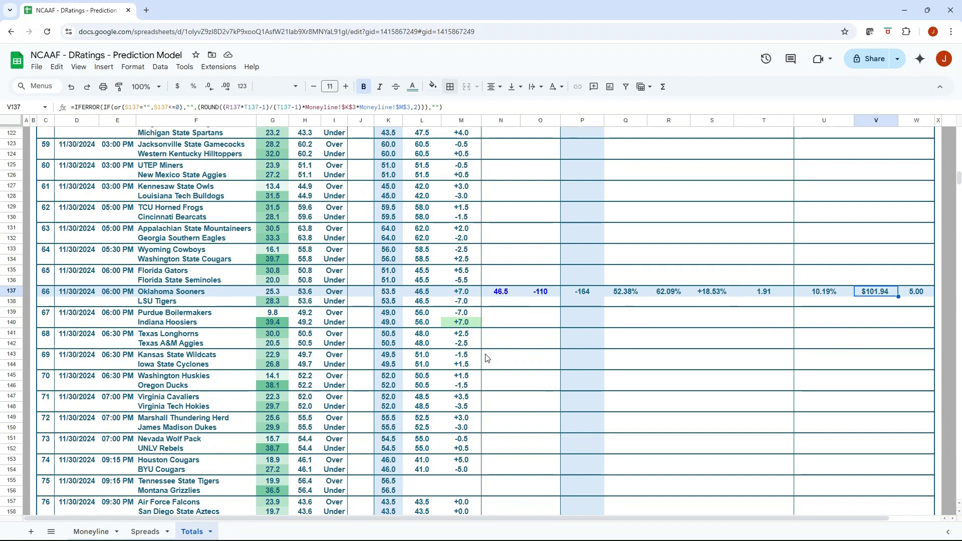
{"action": "left_click", "coordinate": [508, 294]}
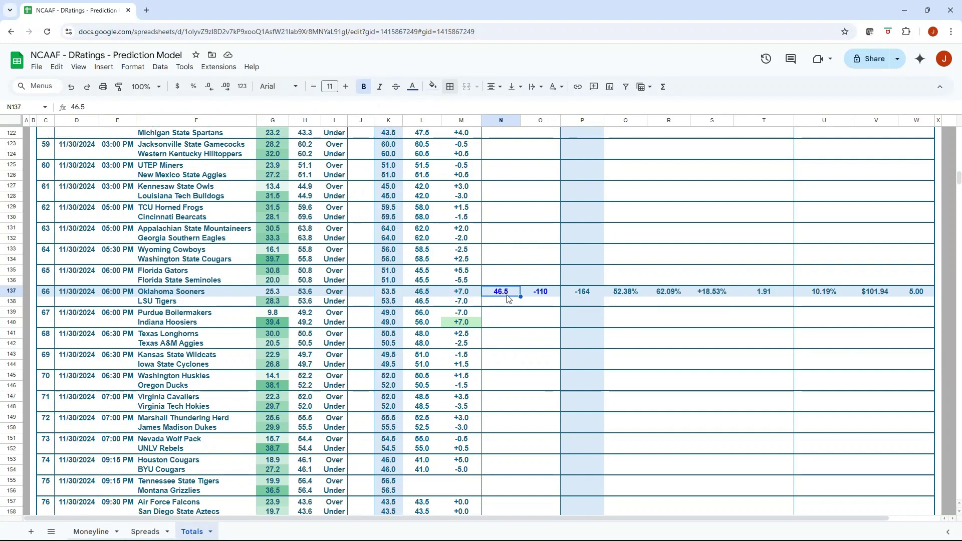
Enter an SB Line of 56.5 and SB Odds of -108 for the Indiana Hoosiers' Under.
{"action": "left_click", "coordinate": [503, 324]}
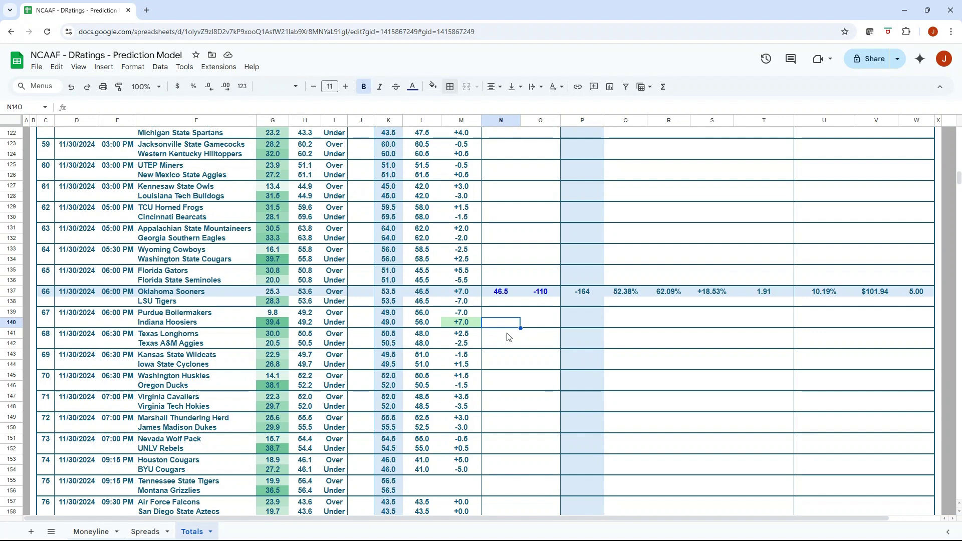
{"action": "type", "text": "56.5"}
{"action": "key", "text": "Tab"}
{"action": "type", "text": "-108"}
{"action": "key", "text": "ctrl+Return"}
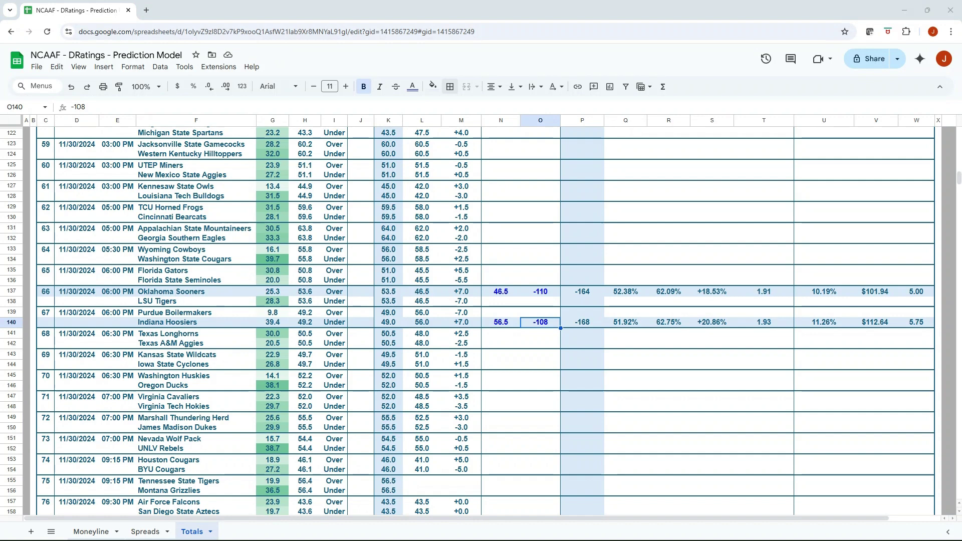
Switch to the DRatings predictions, find the Purdue Boilermakers at Indiana Hoosiers game, and open its details.
{"action": "left_click", "coordinate": [633, 120]}
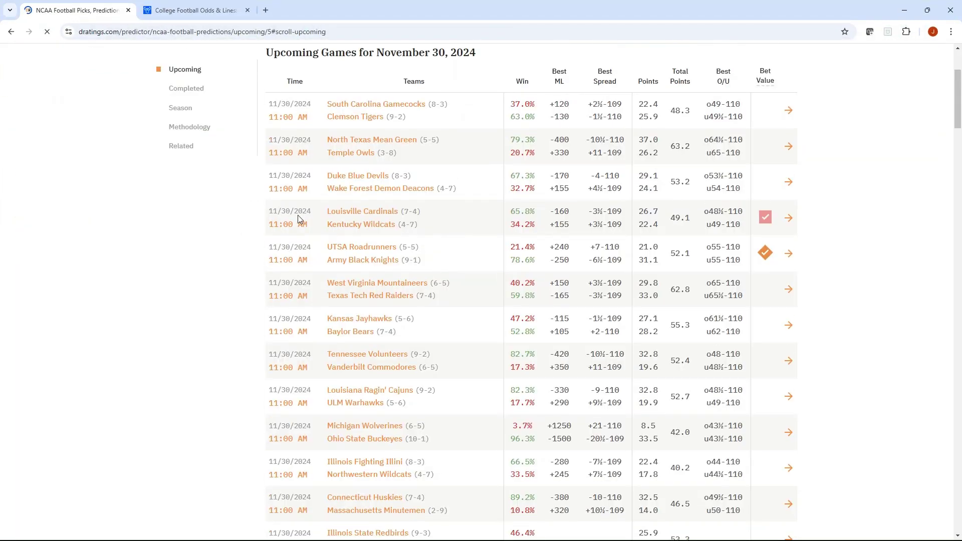
{"action": "scroll", "coordinate": [320, 236], "scroll_direction": "down", "scroll_amount": 7}
{"action": "scroll", "coordinate": [381, 255], "scroll_direction": "down", "scroll_amount": 20}
{"action": "scroll", "coordinate": [384, 255], "scroll_direction": "up", "scroll_amount": 1}
{"action": "left_click", "coordinate": [787, 223]}
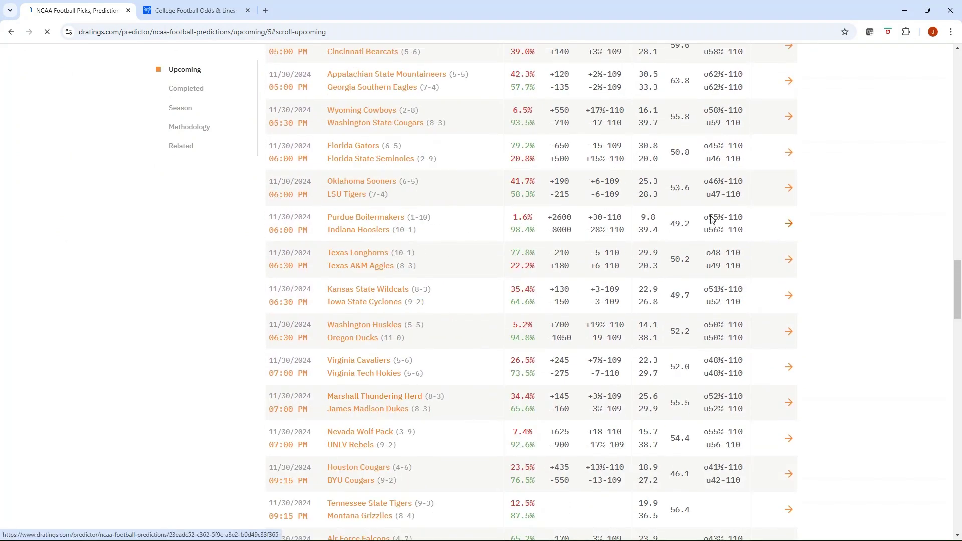
Examine the Purdue at Indiana page's weather, moneyline, spread and Over/Under Analysis.
{"action": "scroll", "coordinate": [443, 214], "scroll_direction": "down", "scroll_amount": 8}
{"action": "scroll", "coordinate": [436, 217], "scroll_direction": "down", "scroll_amount": 3}
{"action": "scroll", "coordinate": [646, 160], "scroll_direction": "down", "scroll_amount": 8}
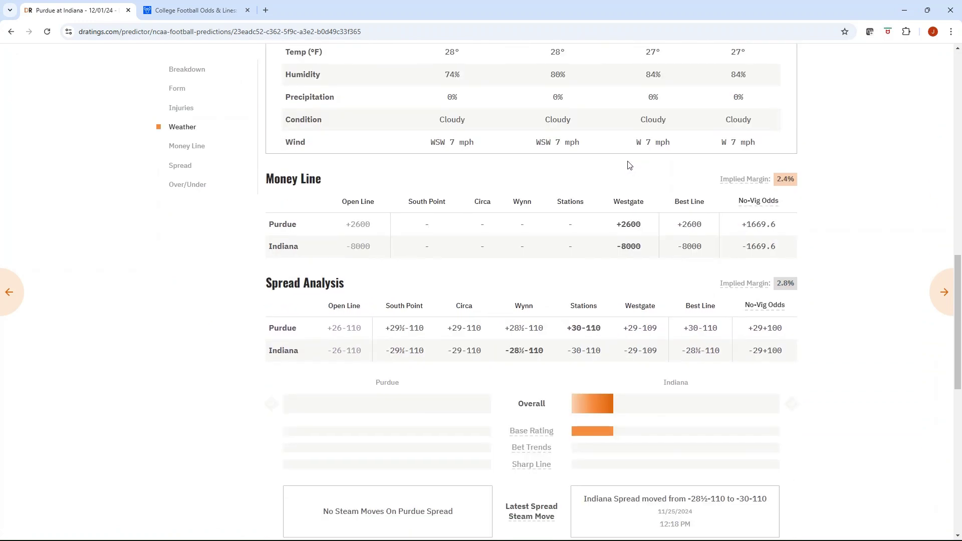
{"action": "scroll", "coordinate": [661, 292], "scroll_direction": "down", "scroll_amount": 4}
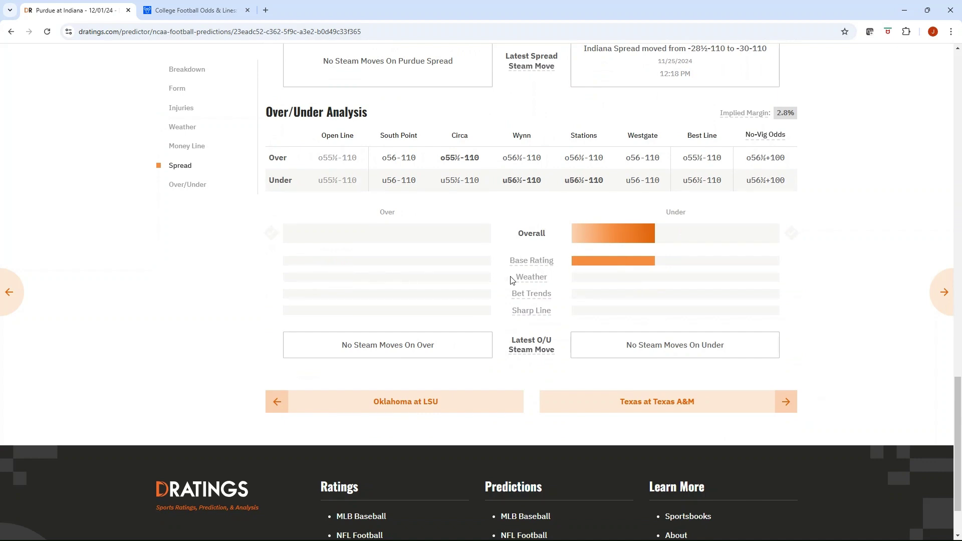
{"action": "scroll", "coordinate": [438, 226], "scroll_direction": "up", "scroll_amount": 1}
{"action": "scroll", "coordinate": [520, 281], "scroll_direction": "up", "scroll_amount": 15}
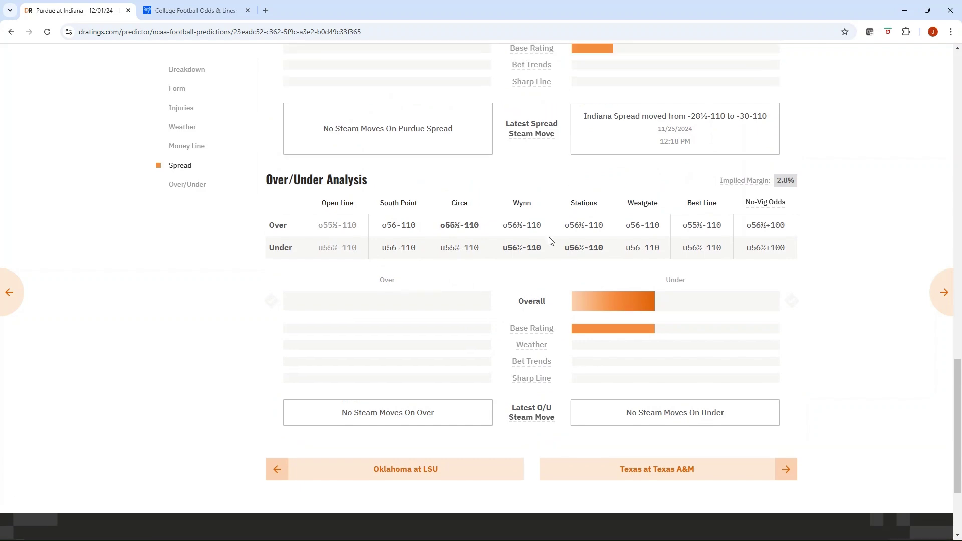
{"action": "scroll", "coordinate": [465, 202], "scroll_direction": "down", "scroll_amount": 3}
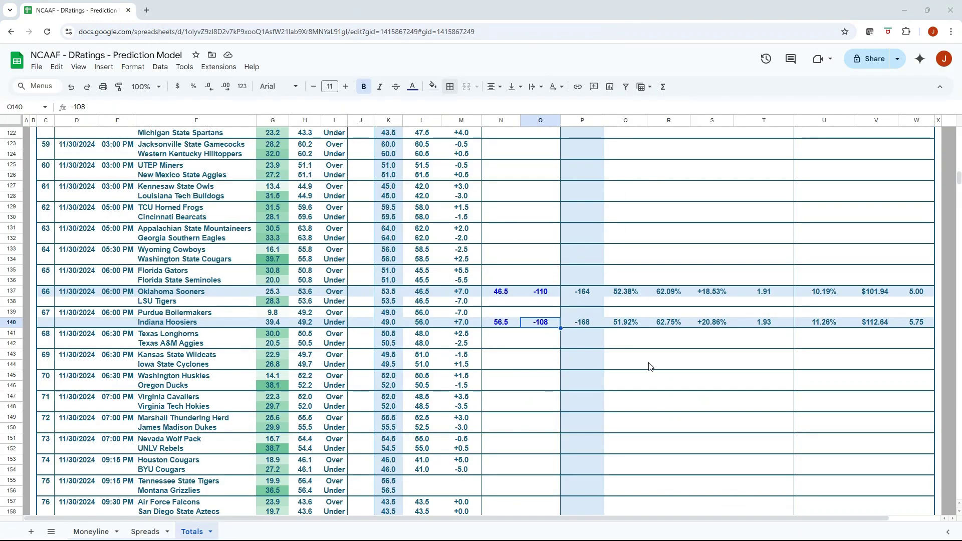
Set the Indiana Hoosiers' Under Adj. value to 3.5 on the Totals sheet and check its effect on Bet Size $.
{"action": "left_click", "coordinate": [868, 326]}
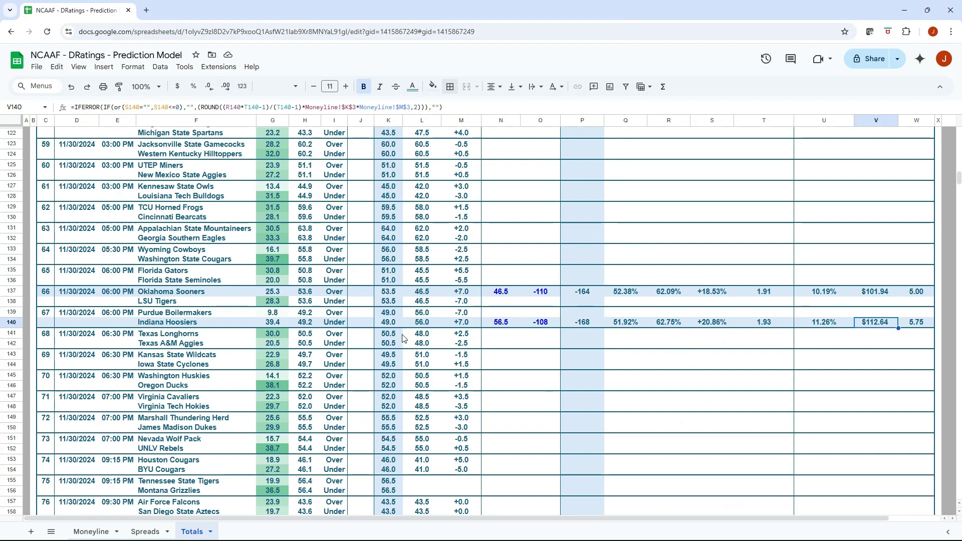
{"action": "left_click", "coordinate": [351, 325]}
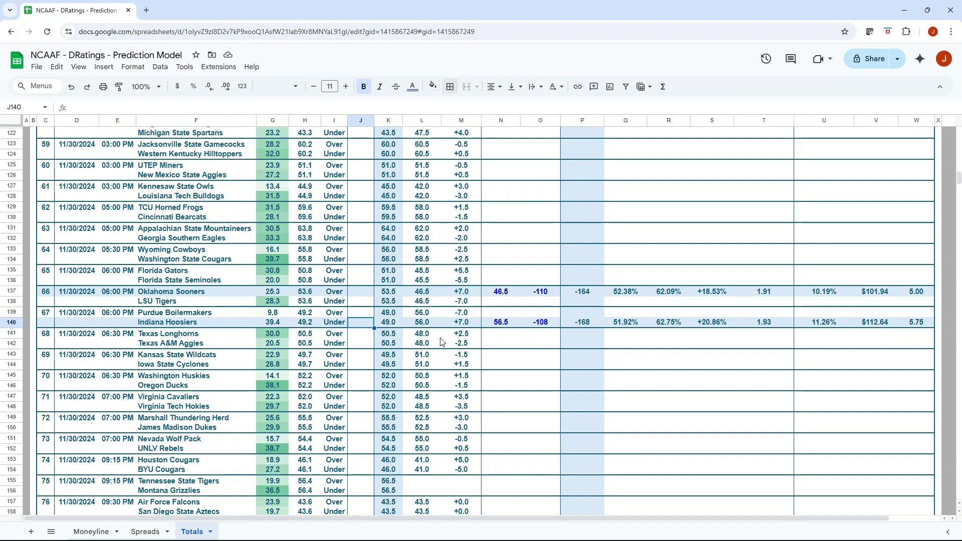
{"action": "type", "text": "3.5"}
{"action": "key", "text": "Tab"}
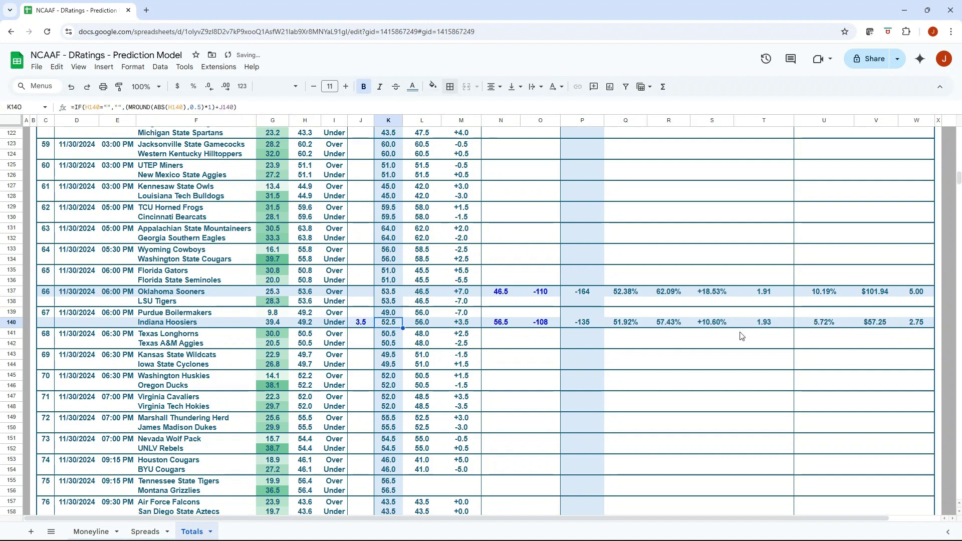
{"action": "left_click", "coordinate": [876, 316]}
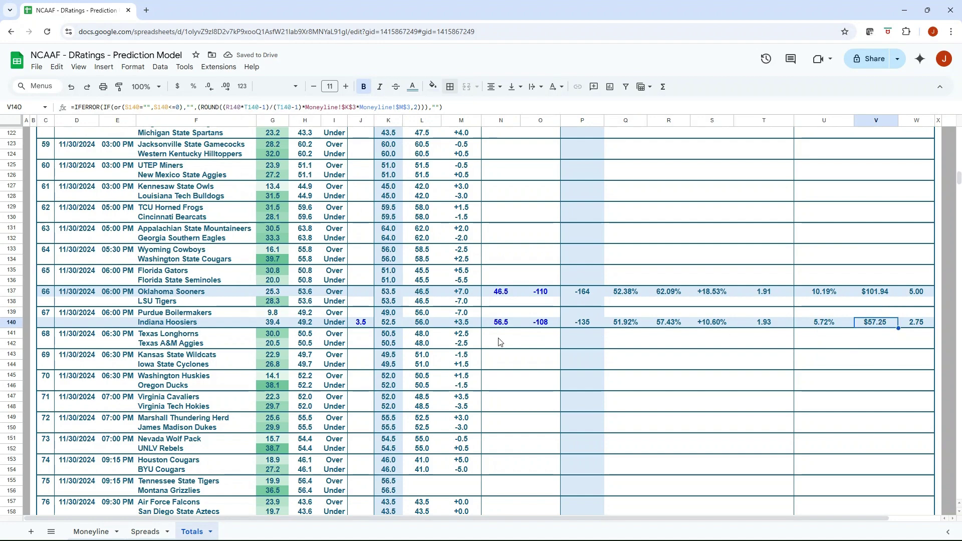
Look over the Adj. and Total columns in the first games of the Totals sheet, and return to the Indiana row.
{"action": "left_click", "coordinate": [364, 321]}
{"action": "key", "text": "Page_Up"}
{"action": "key", "text": "Page_Up"}
{"action": "key", "text": "Page_Up"}
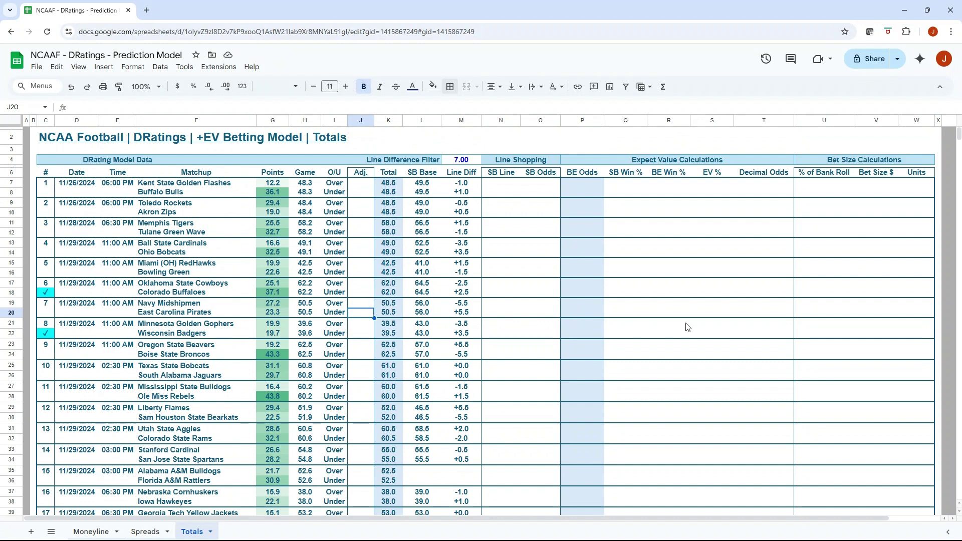
{"action": "left_click", "coordinate": [371, 293]}
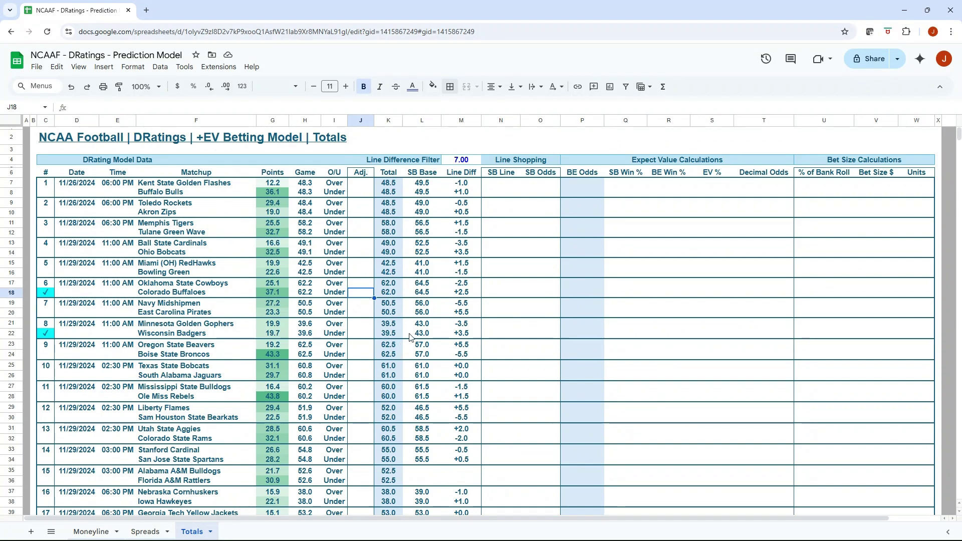
{"action": "left_click", "coordinate": [385, 334]}
{"action": "scroll", "coordinate": [387, 326], "scroll_direction": "down", "scroll_amount": 12}
{"action": "scroll", "coordinate": [388, 325], "scroll_direction": "down", "scroll_amount": 12}
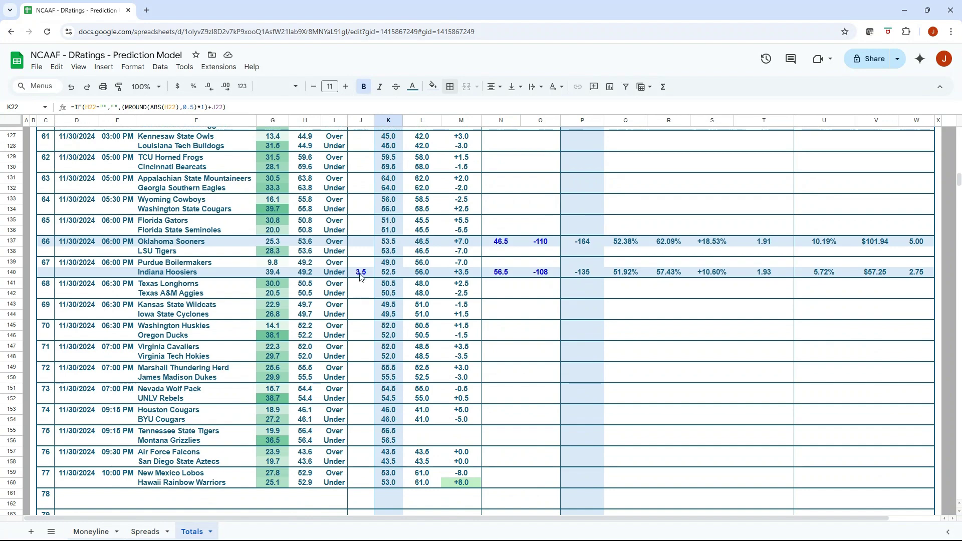
Clear the Indiana Hoosiers' Under Adj. value.
{"action": "left_click", "coordinate": [360, 273]}
{"action": "key", "text": "Delete"}
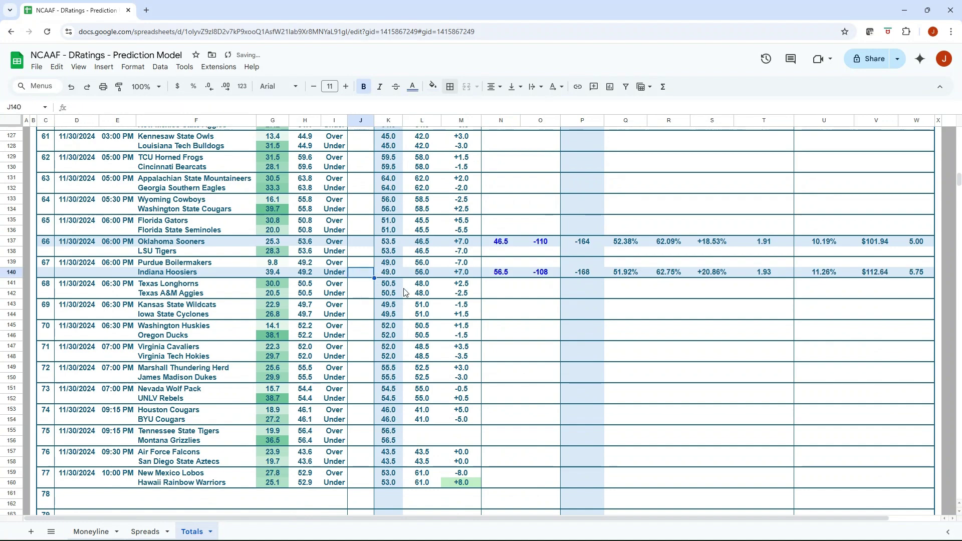
{"action": "scroll", "coordinate": [472, 401], "scroll_direction": "down", "scroll_amount": 1}
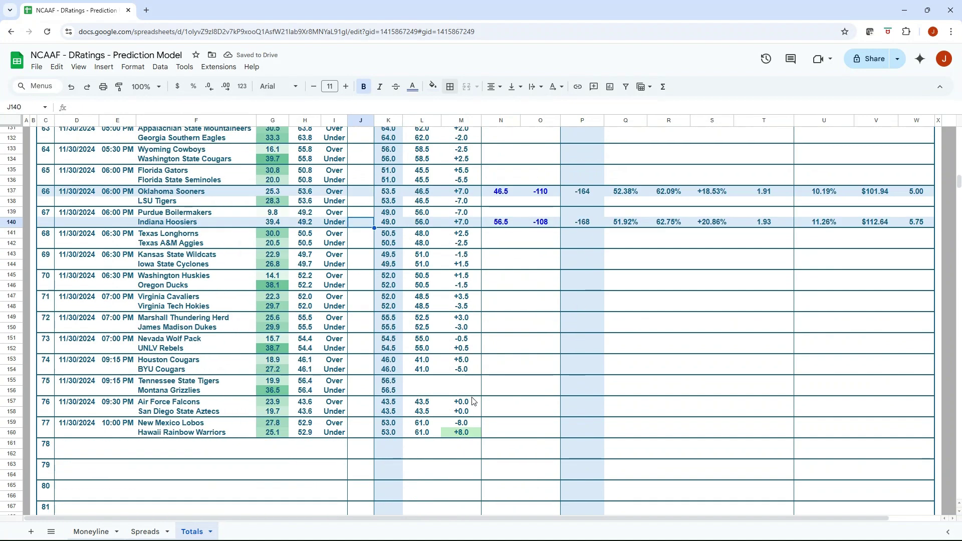
Look over the first games on the Spreads sheet, including their Matchup, Points, SB Line and SB Odds columns.
{"action": "left_click", "coordinate": [145, 531]}
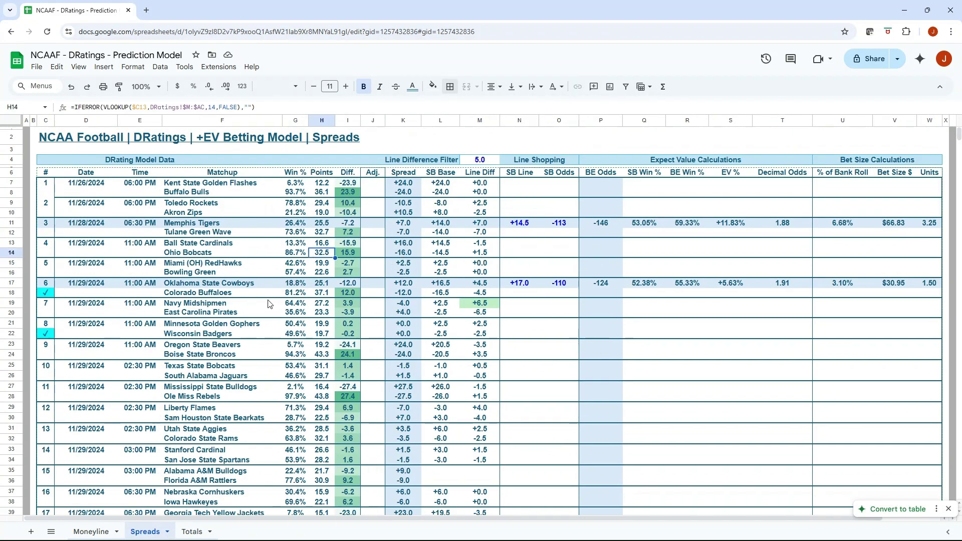
{"action": "scroll", "coordinate": [266, 305], "scroll_direction": "down", "scroll_amount": 2}
{"action": "scroll", "coordinate": [251, 260], "scroll_direction": "up", "scroll_amount": 2}
{"action": "left_click", "coordinate": [237, 214]}
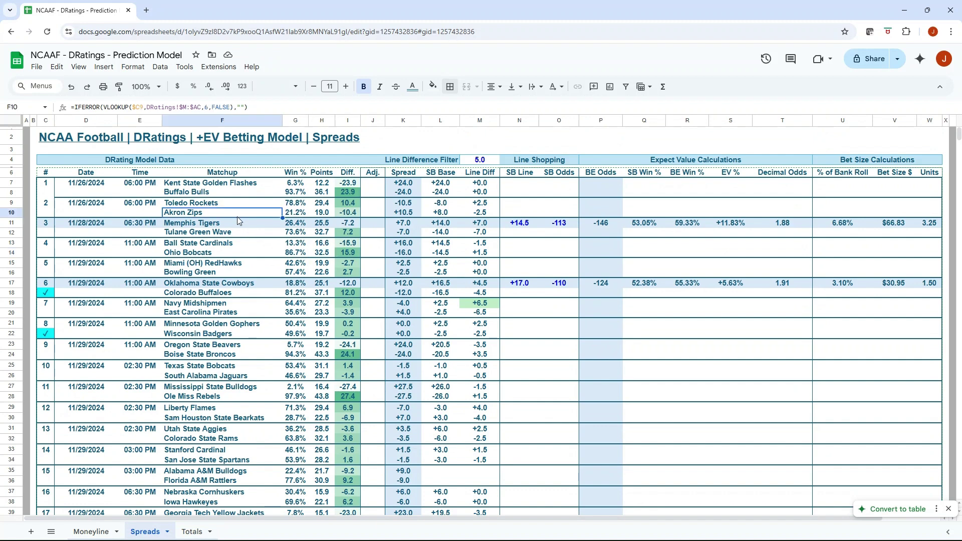
{"action": "key", "text": "Right"}
{"action": "key", "text": "Right"}
{"action": "key", "text": "Right"}
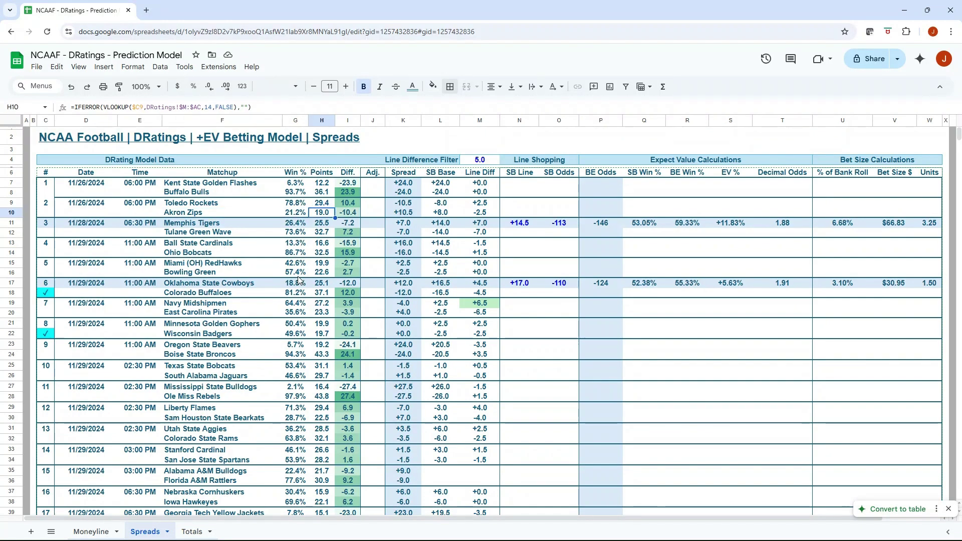
{"action": "left_click_drag", "start_coordinate": [509, 203], "coordinate": [551, 295]}
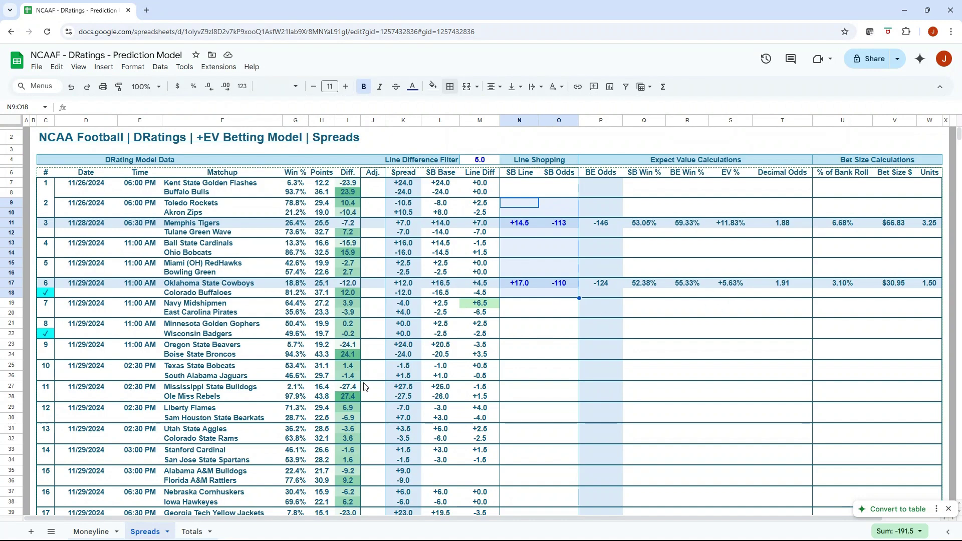
{"action": "left_click", "coordinate": [538, 354]}
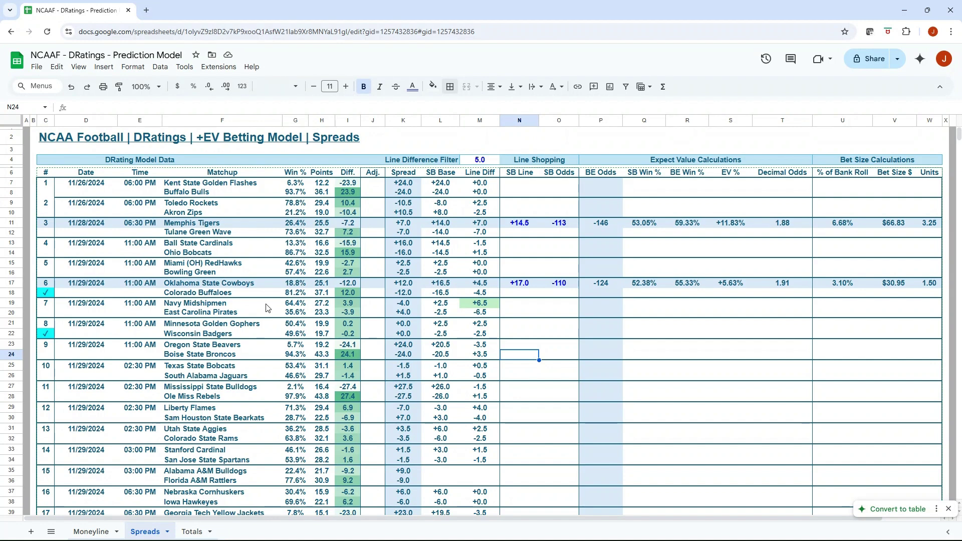
Review the games on the Moneyline sheet and the Sportsbook Odds column for the first matchups.
{"action": "left_click", "coordinate": [98, 532]}
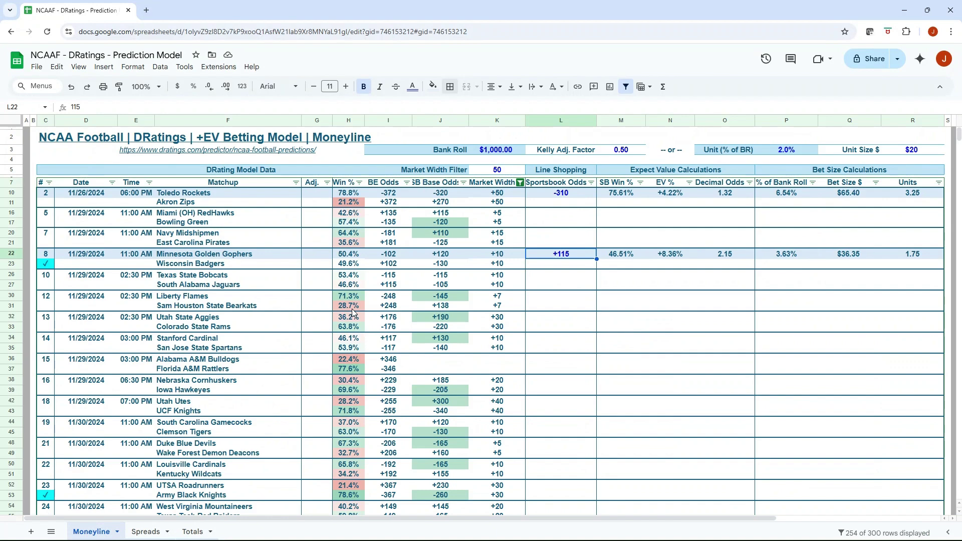
{"action": "scroll", "coordinate": [289, 314], "scroll_direction": "down", "scroll_amount": 2}
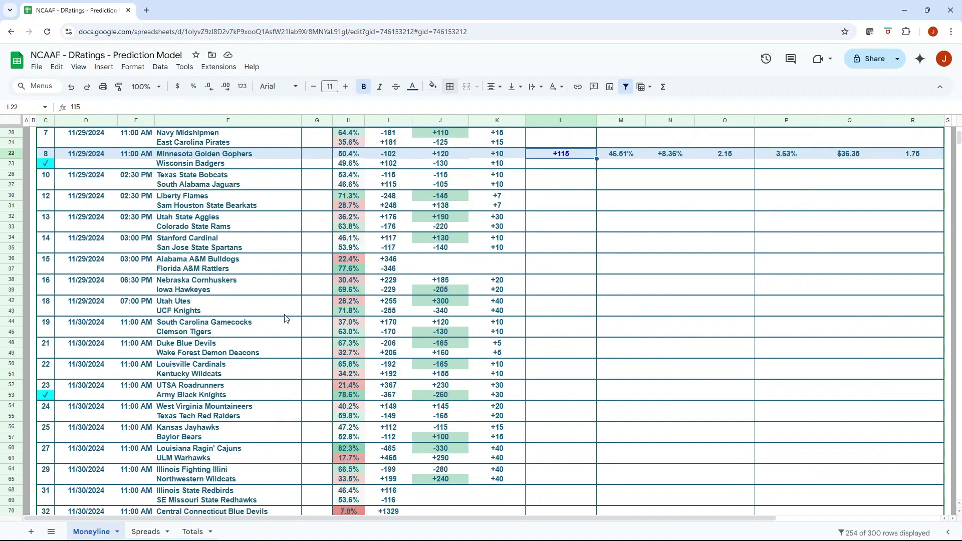
{"action": "scroll", "coordinate": [286, 318], "scroll_direction": "up", "scroll_amount": 2}
{"action": "scroll", "coordinate": [286, 318], "scroll_direction": "up", "scroll_amount": 1}
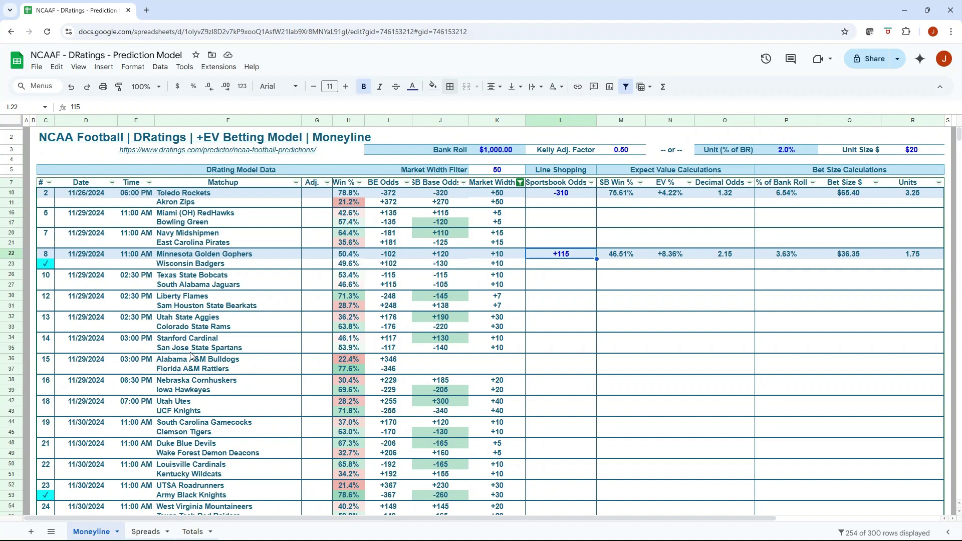
{"action": "left_click", "coordinate": [535, 321]}
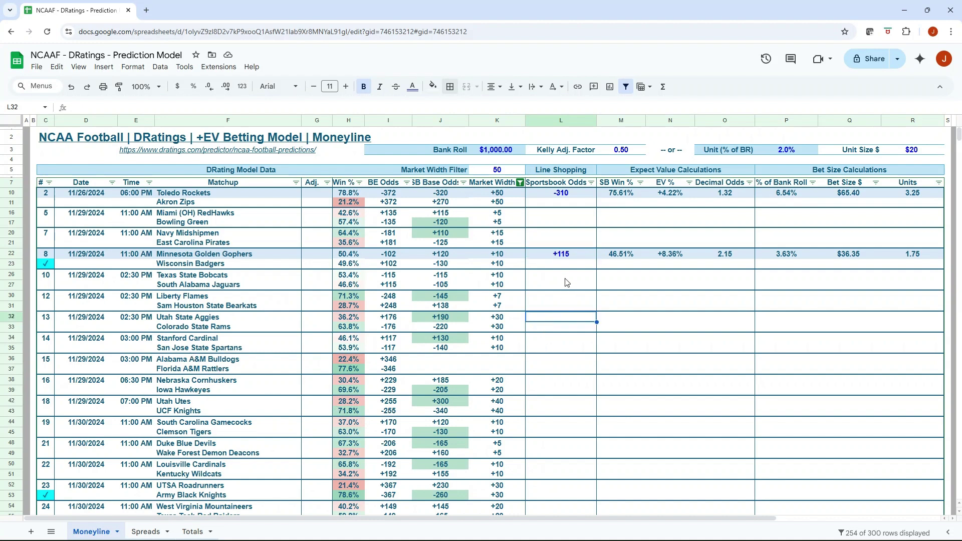
{"action": "left_click", "coordinate": [559, 258]}
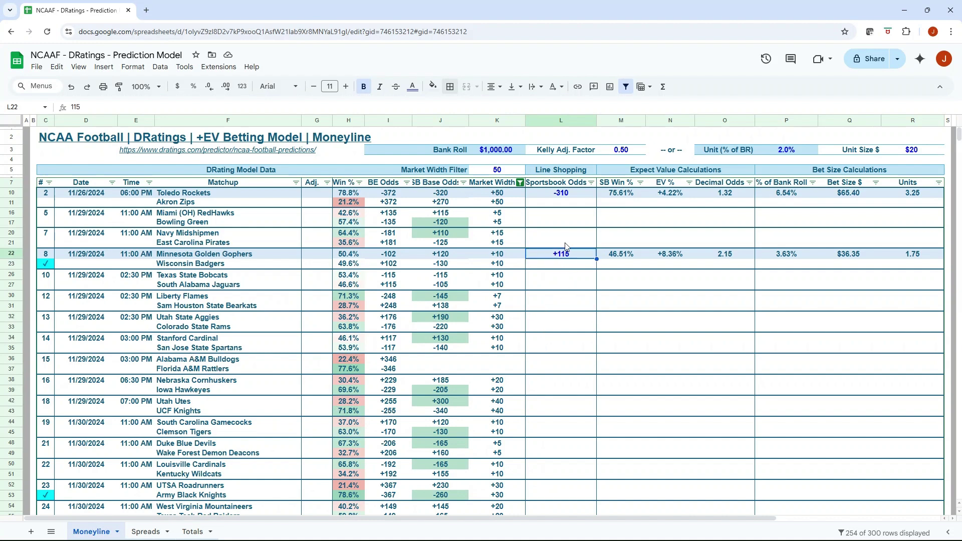
{"action": "left_click", "coordinate": [562, 222]}
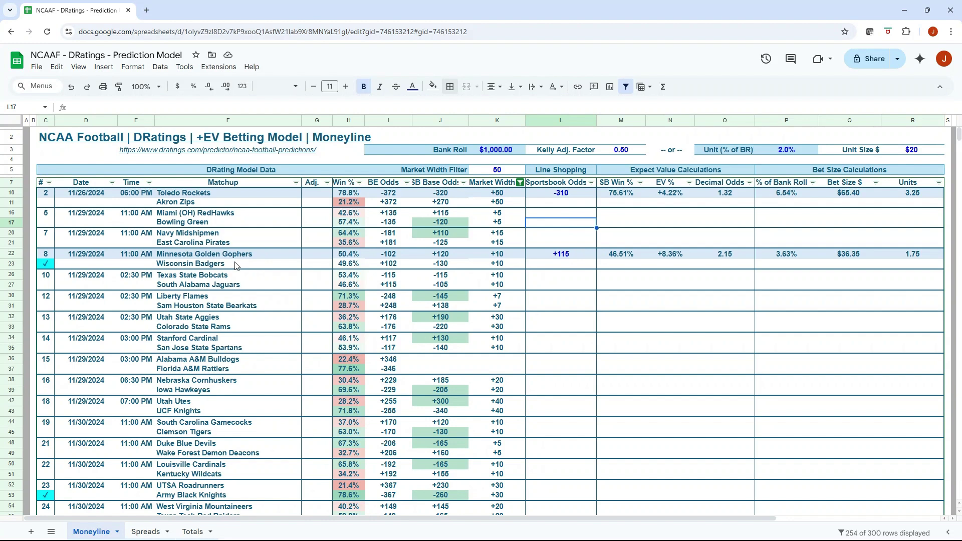
{"action": "left_click", "coordinate": [244, 287]}
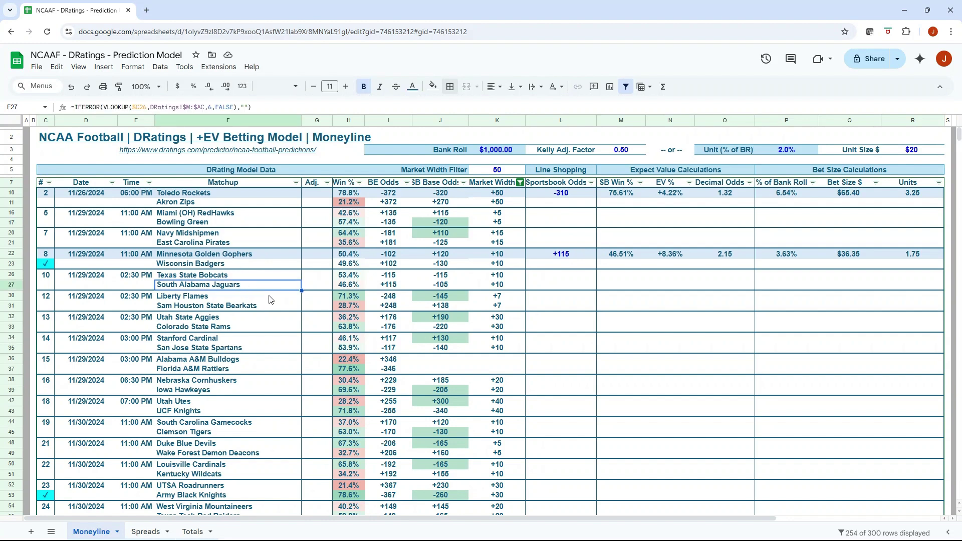
{"action": "left_click", "coordinate": [274, 255]}
{"action": "left_click", "coordinate": [269, 267]}
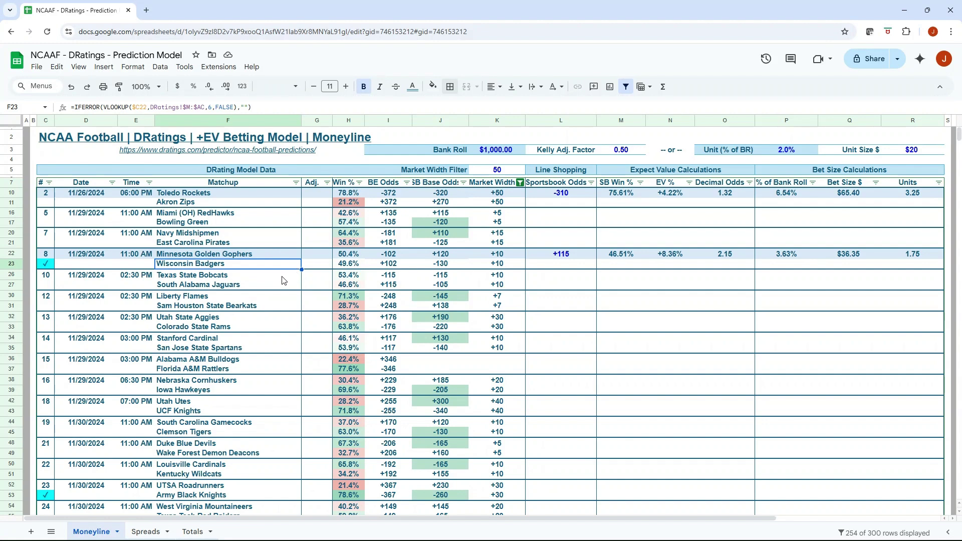
{"action": "left_click", "coordinate": [271, 244]}
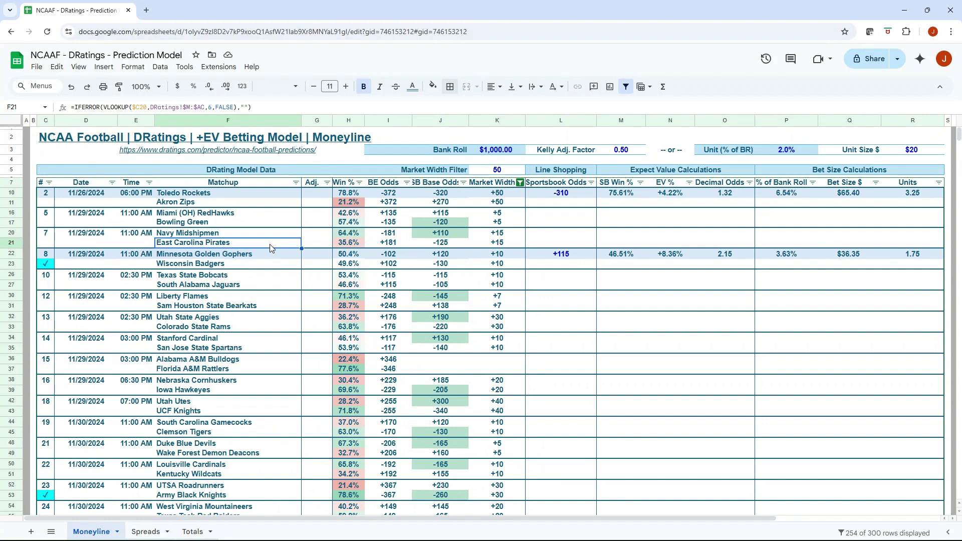